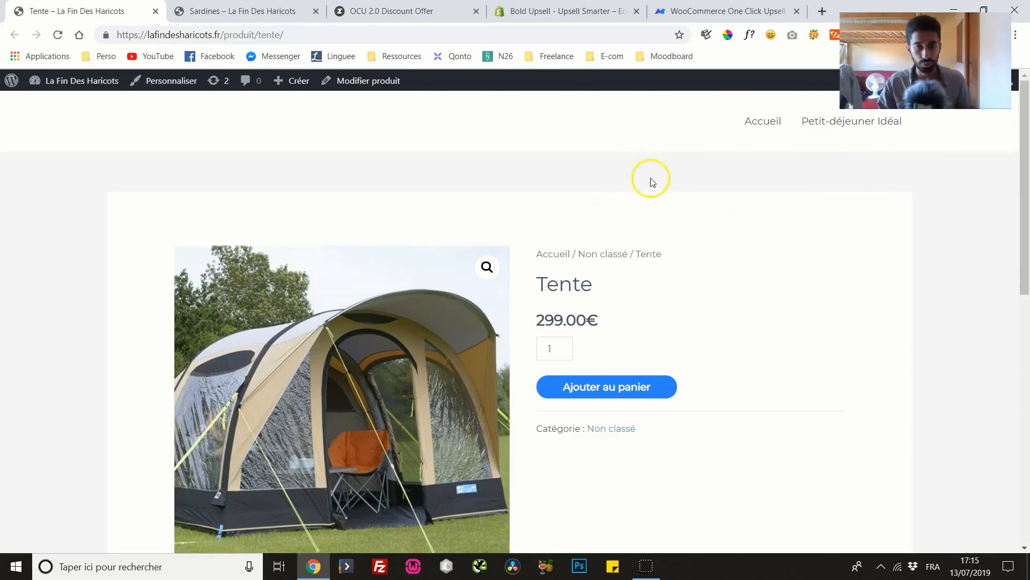
Review the Tente product page and the Sardines product page of the La Fin Des Haricots store
mouse_move(1022, 154)
mouse_down()
mouse_move(1024, 413)
mouse_move(1026, 158)
mouse_up()
click(223, 16)
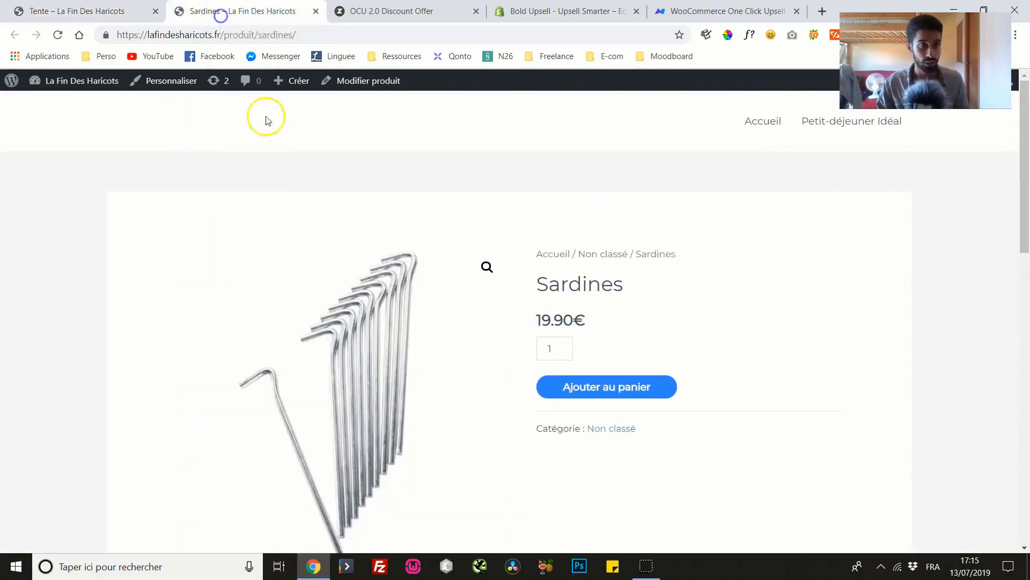
scroll(612, 204, down, 3)
scroll(731, 251, up, 1)
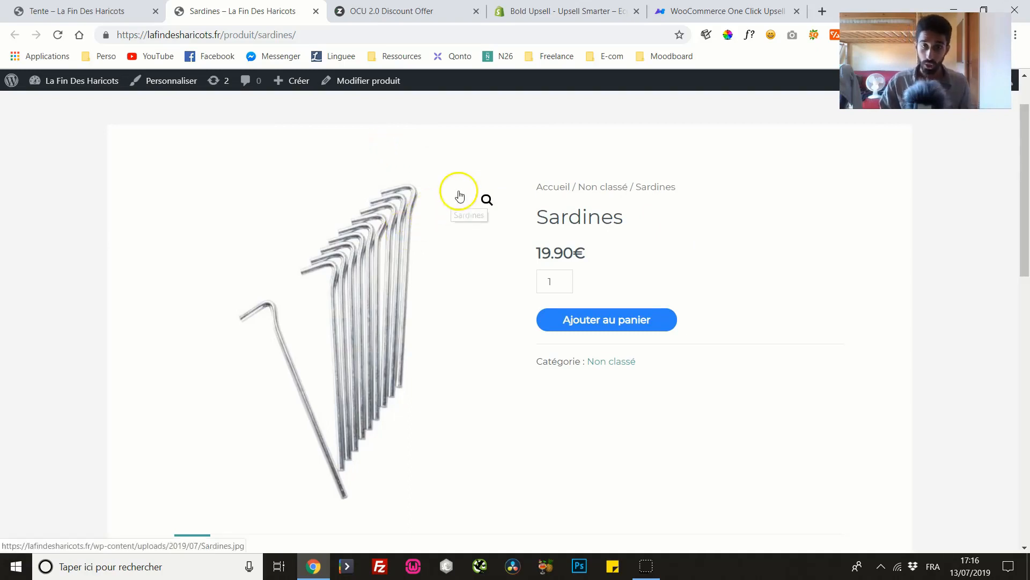
scroll(489, 159, up, 1)
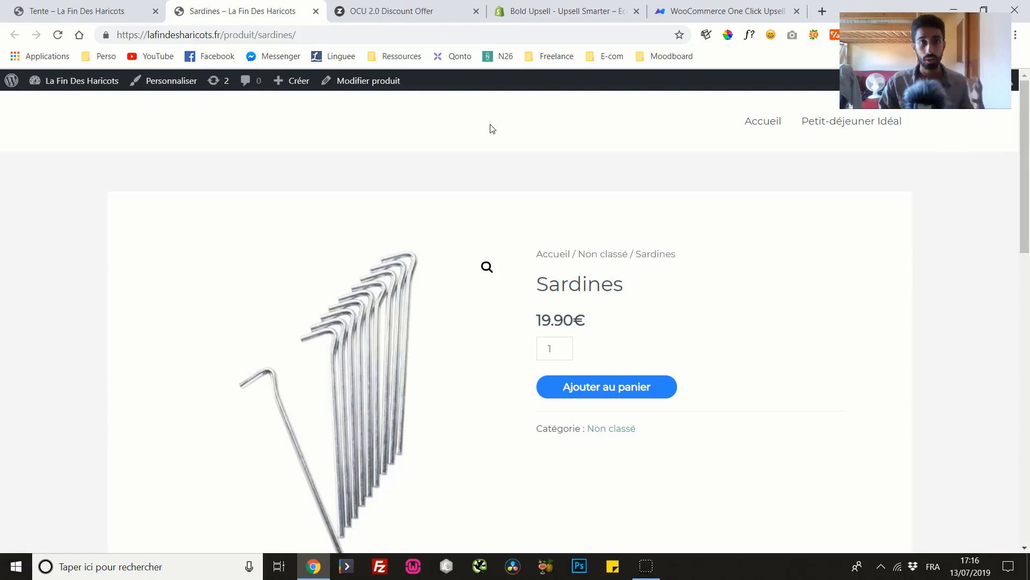
Examine the Zipify OneClickUpsell offer page, comparing the pricing and billing terms of its Monthly Plan and Annual Plan
click(375, 10)
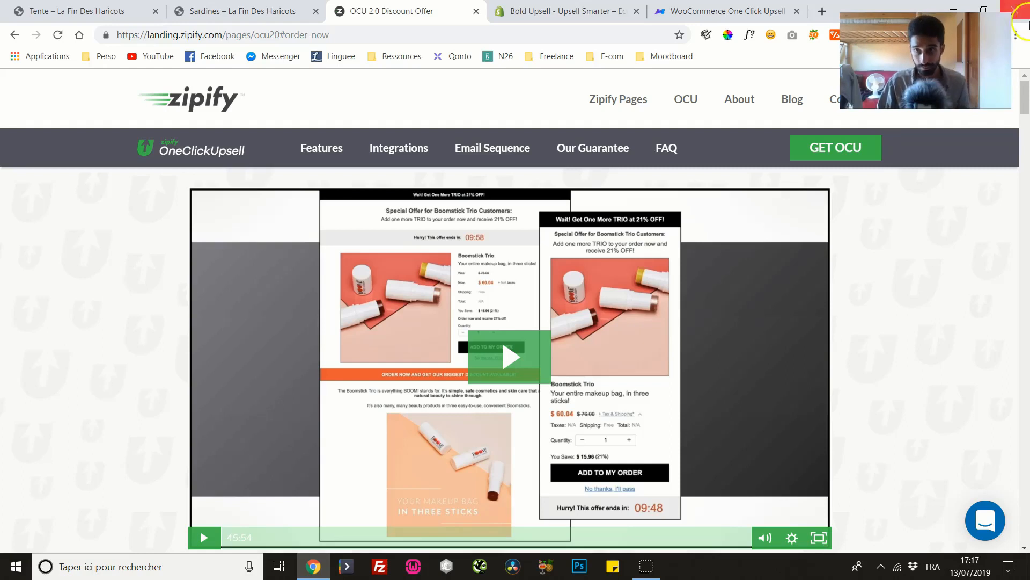
click(965, 203)
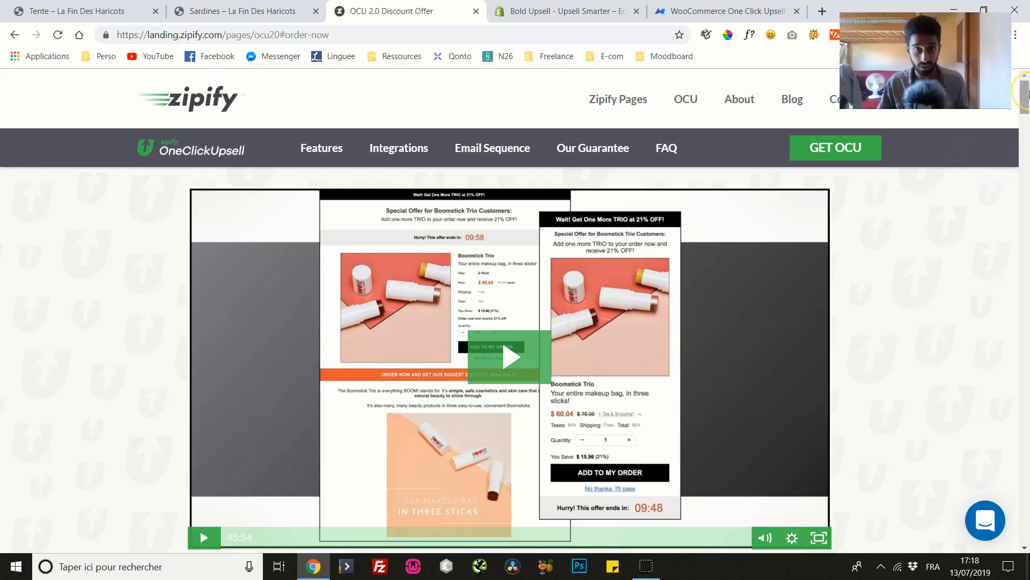
drag(1026, 94, 1026, 115)
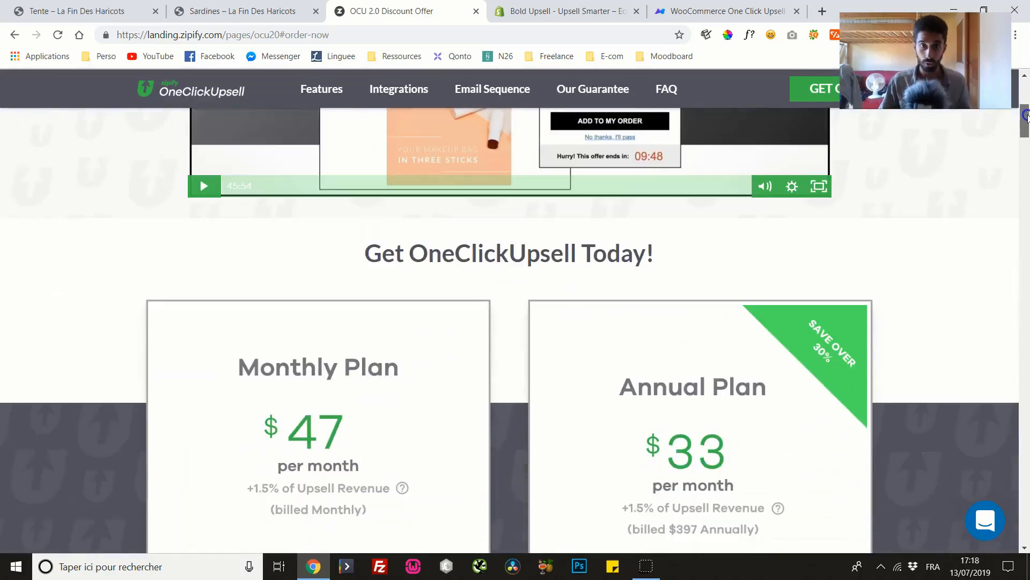
scroll(987, 136, down, 3)
scroll(980, 137, up, 1)
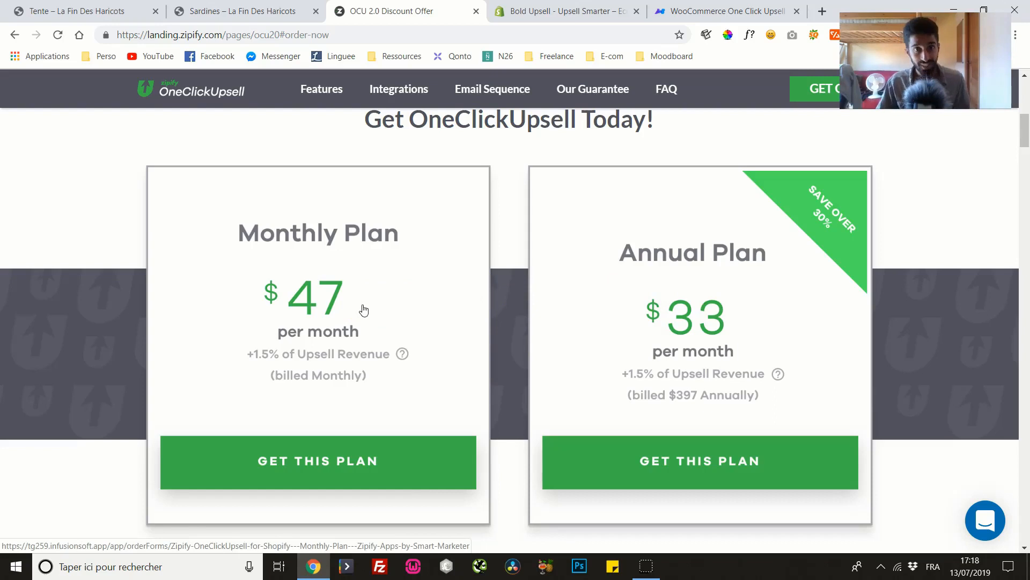
click(260, 357)
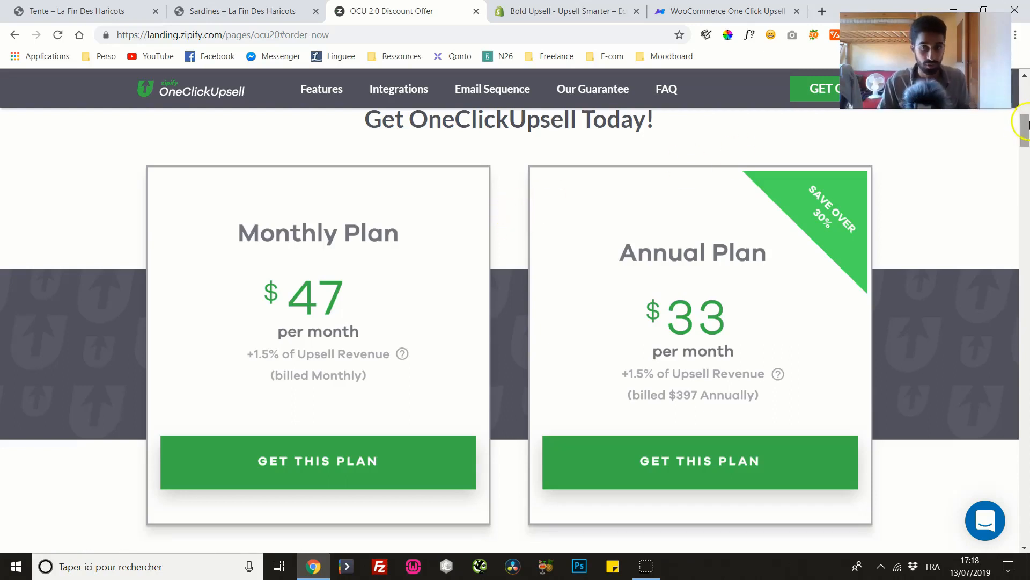
scroll(1026, 124, down, 1)
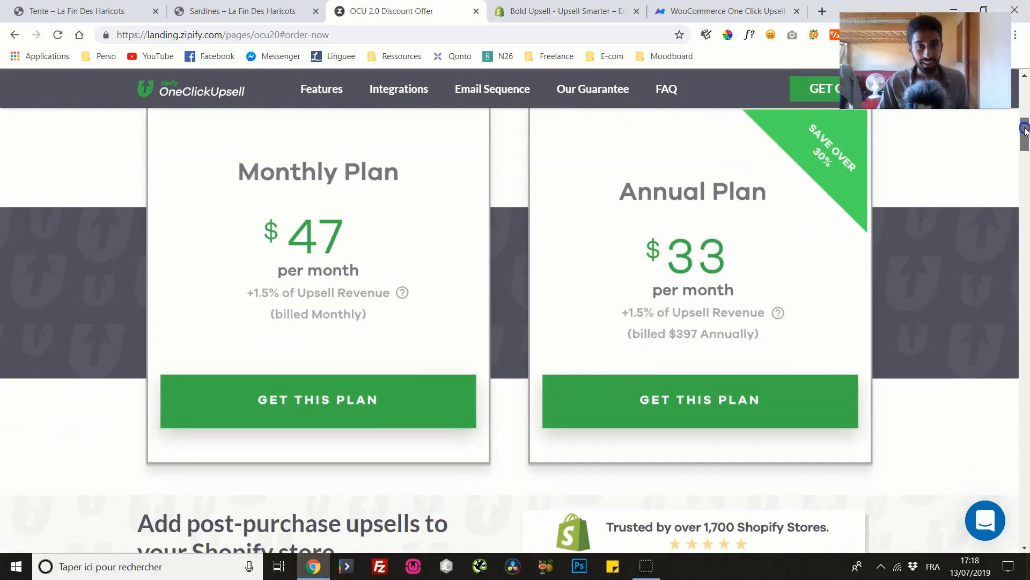
scroll(1026, 123, up, 2)
scroll(1025, 123, up, 8)
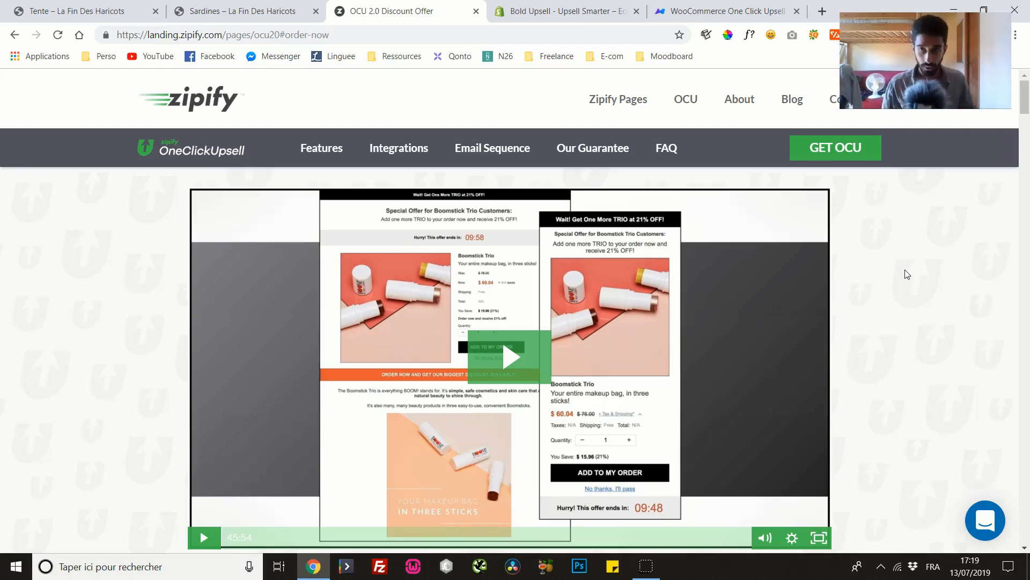
scroll(905, 234, down, 1)
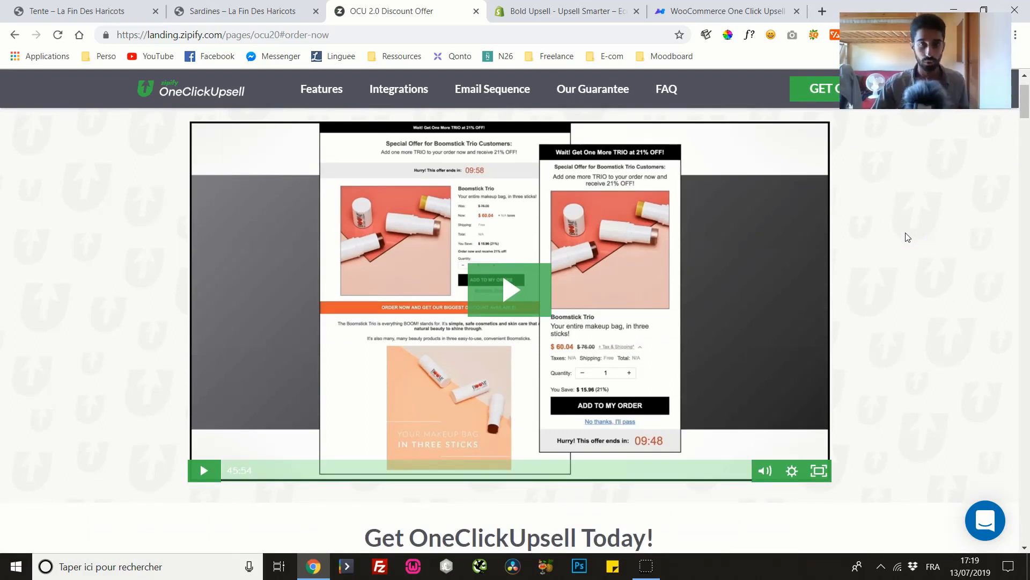
click(1028, 111)
drag(1028, 111, 1024, 140)
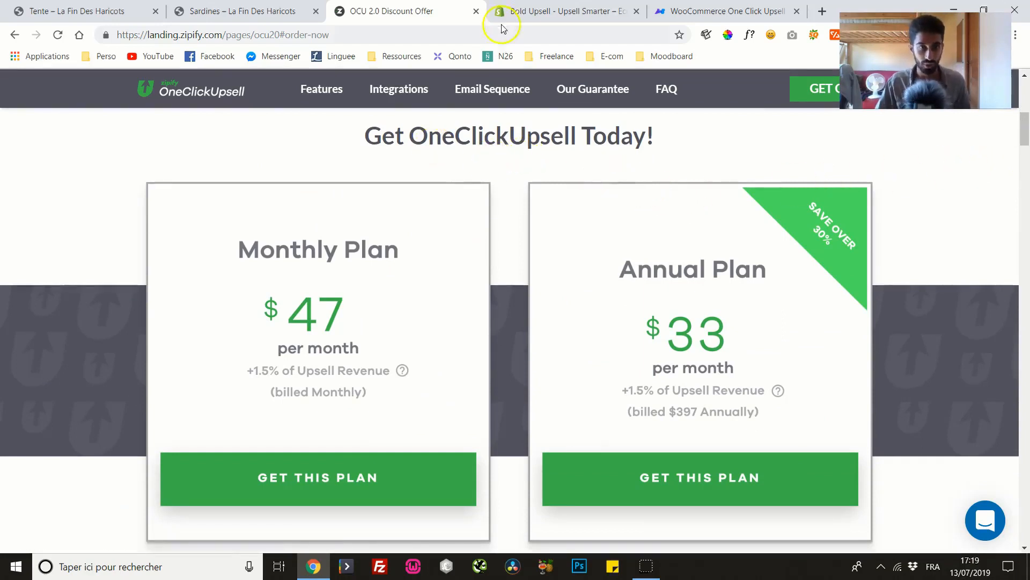
Check the starting price in the header of the Bold Upsell listing on the Shopify App Store
click(532, 8)
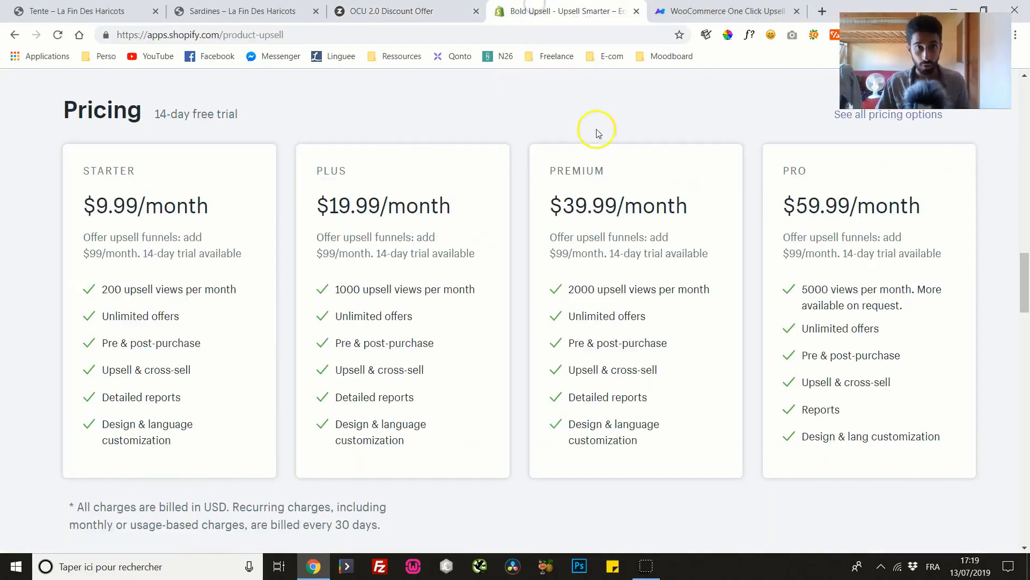
drag(1024, 264, 1024, 97)
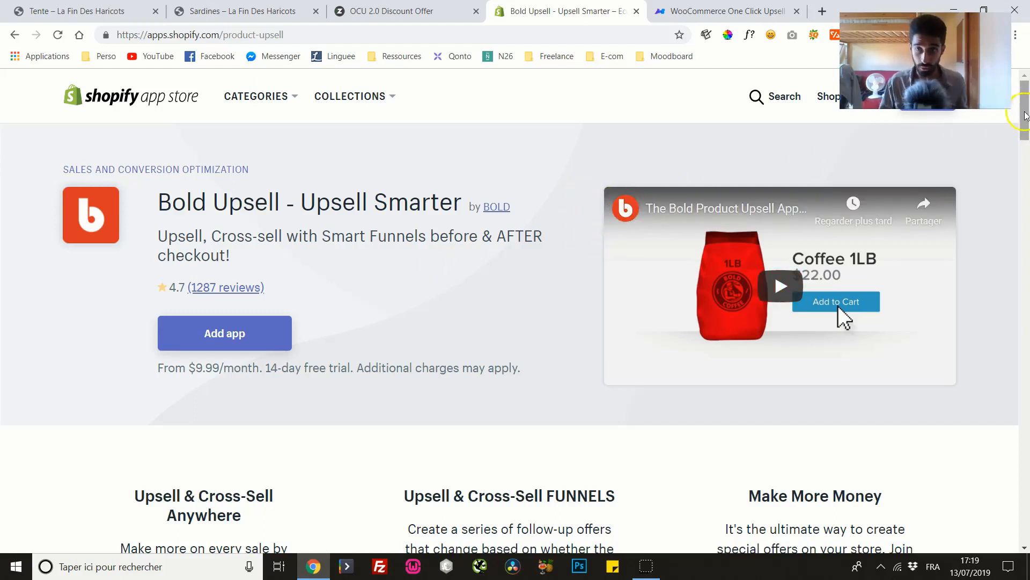
drag(193, 370, 220, 369)
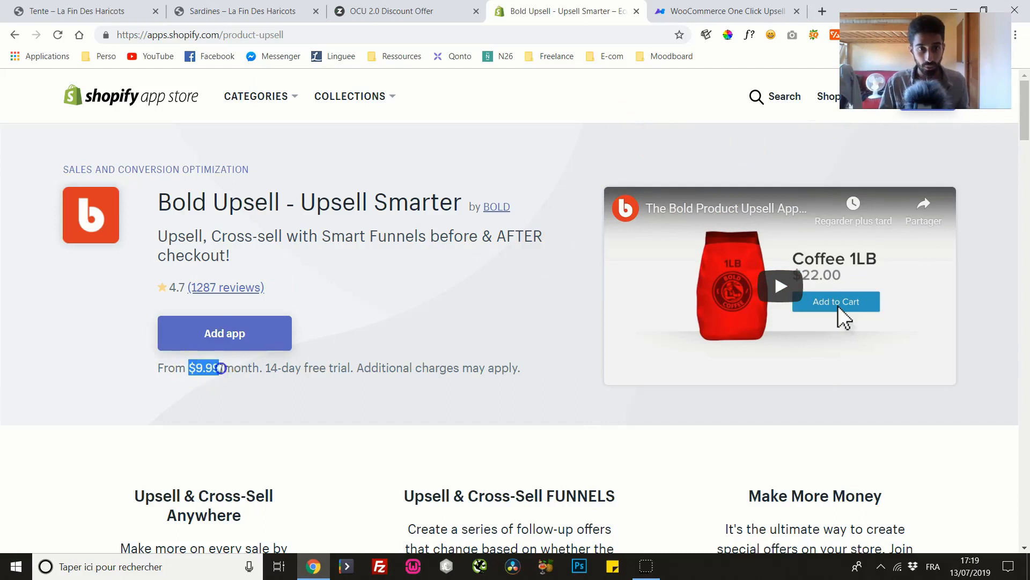
click(969, 142)
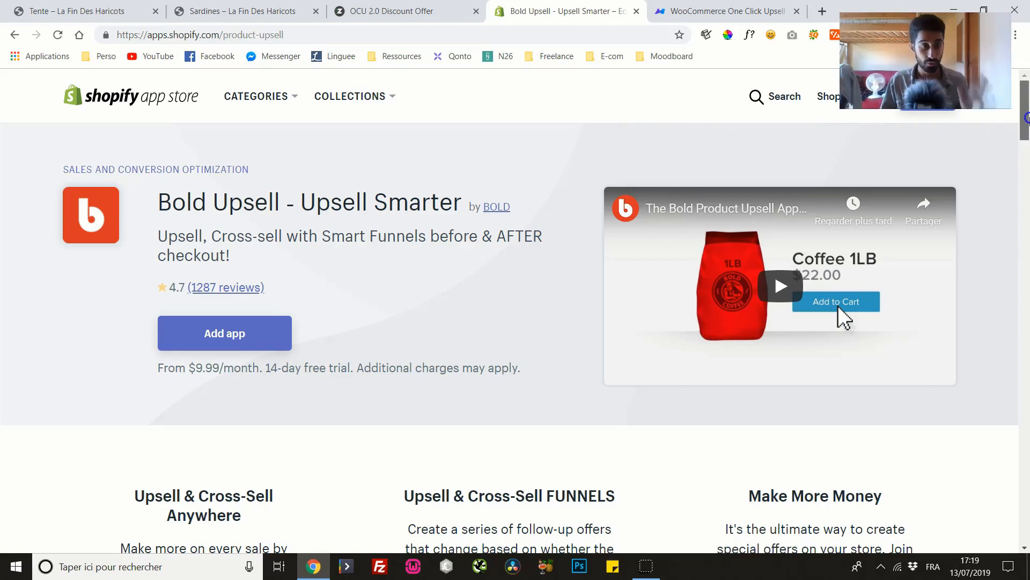
Examine the Bold Upsell description, its Starter to Pro pricing plans and its before-and-after-checkout tagline
scroll(1026, 118, down, 1)
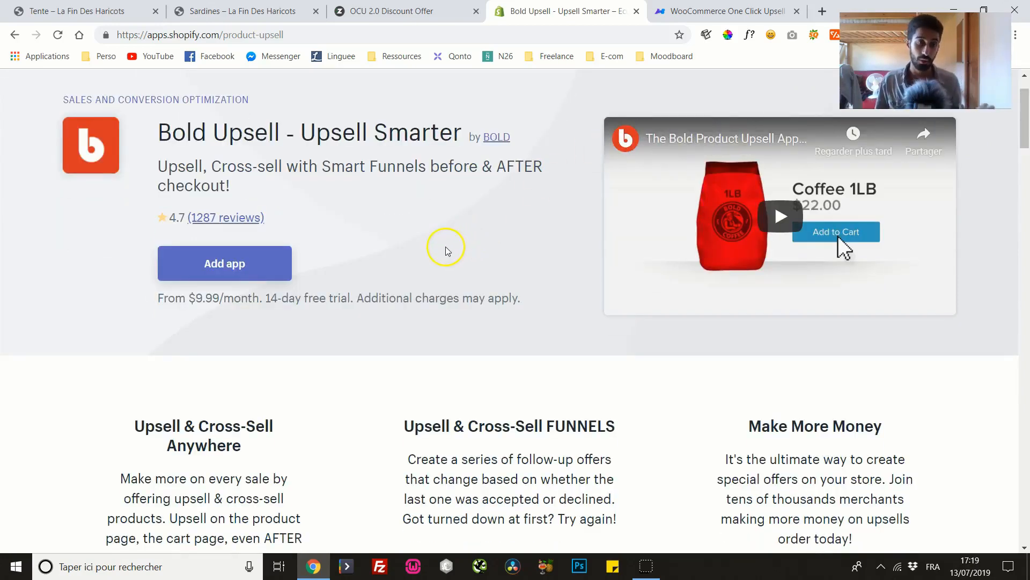
scroll(437, 244, down, 7)
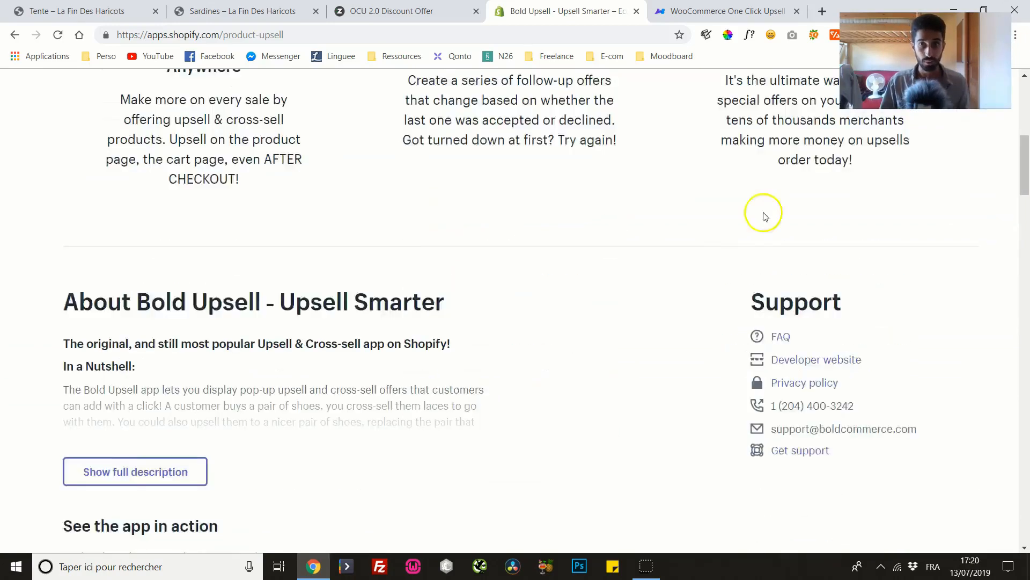
drag(1022, 182, 1010, 291)
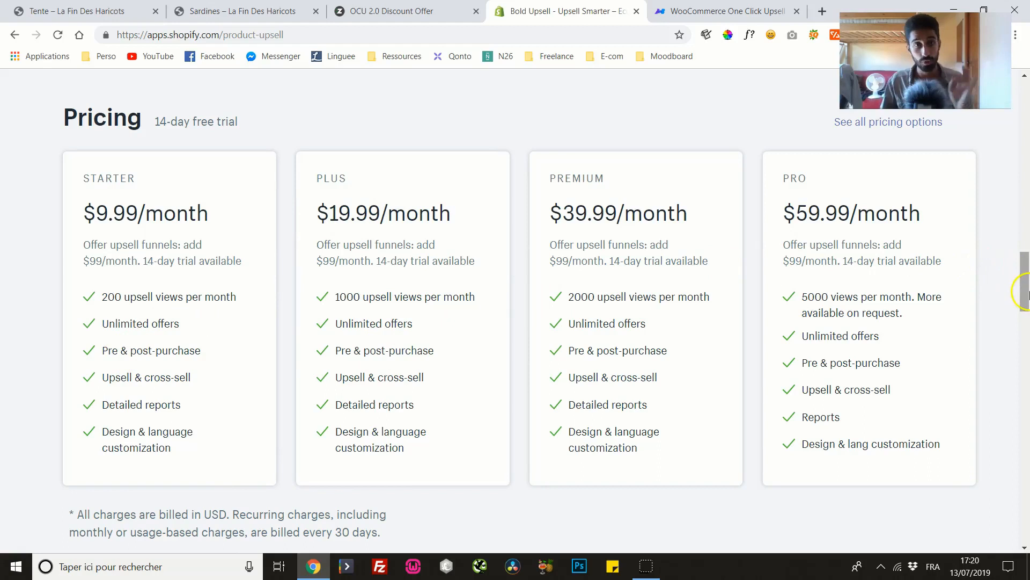
drag(1024, 275, 1025, 107)
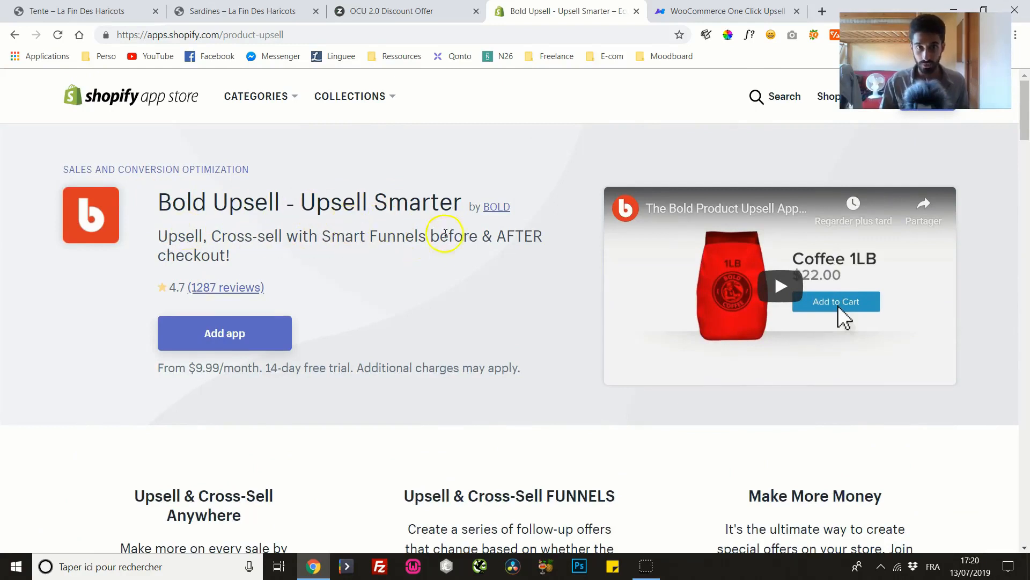
drag(505, 231, 504, 257)
click(496, 229)
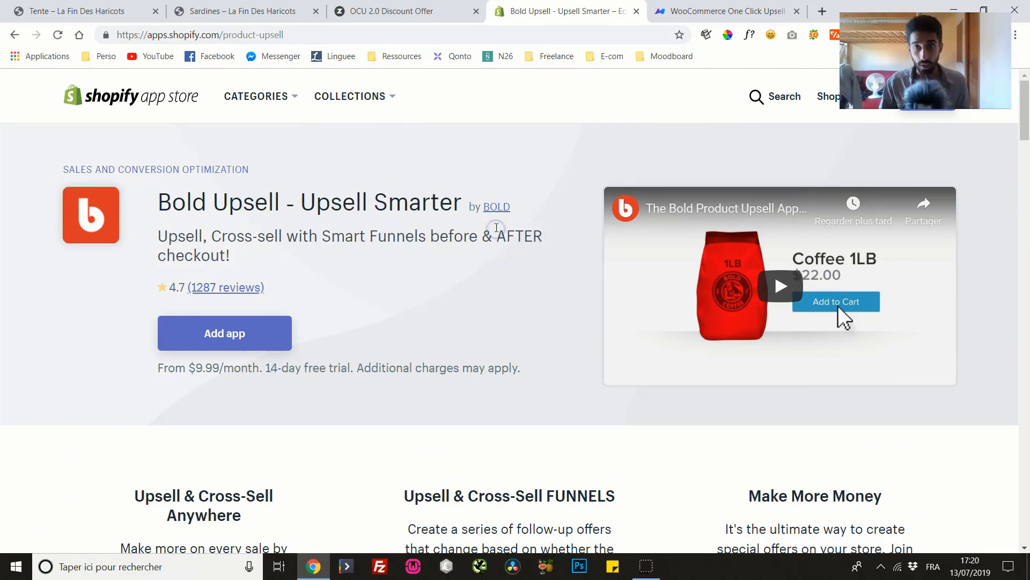
mouse_move(1025, 95)
mouse_down()
mouse_move(1017, 218)
mouse_move(1025, 80)
mouse_up()
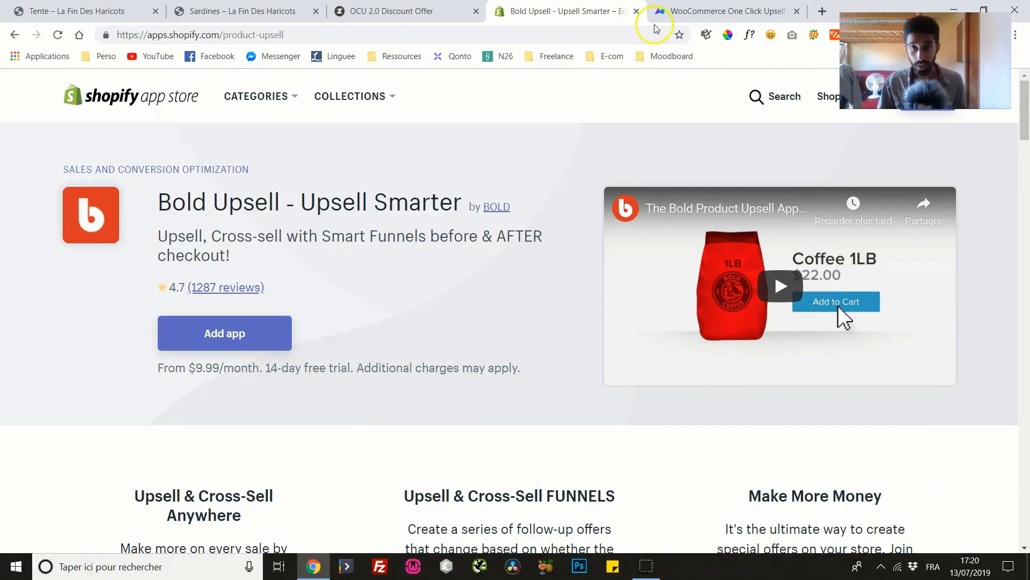
Read the introduction and overview of WooCommerce One Click Upsell Funnel Pro on the MakeWebBetter site
click(691, 5)
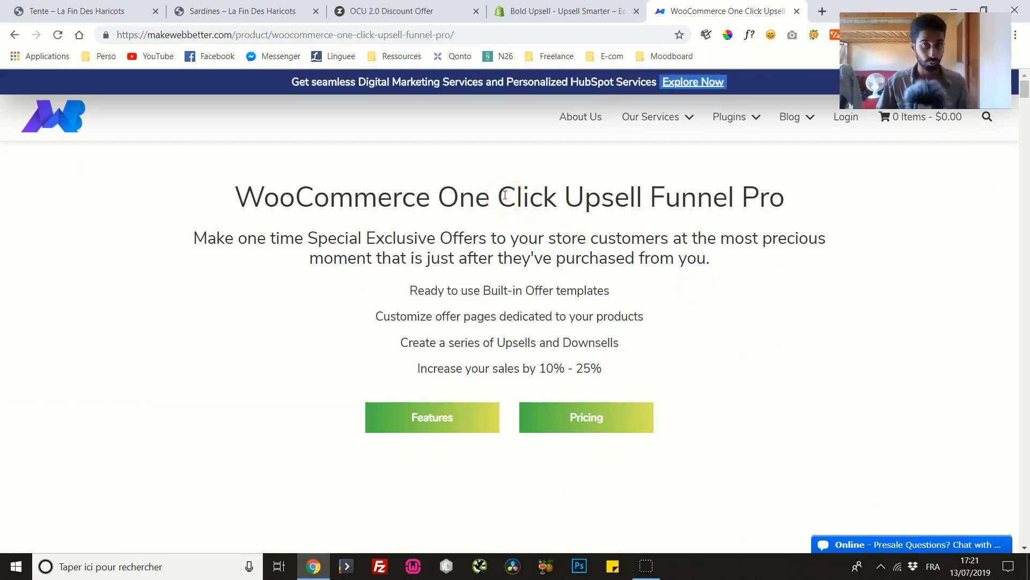
click(613, 194)
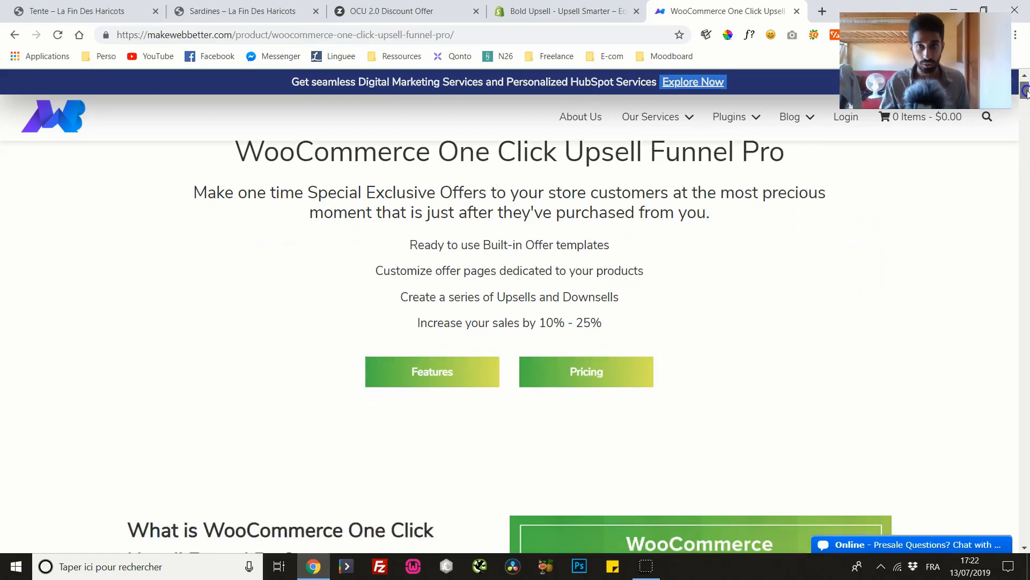
drag(1025, 90, 1026, 105)
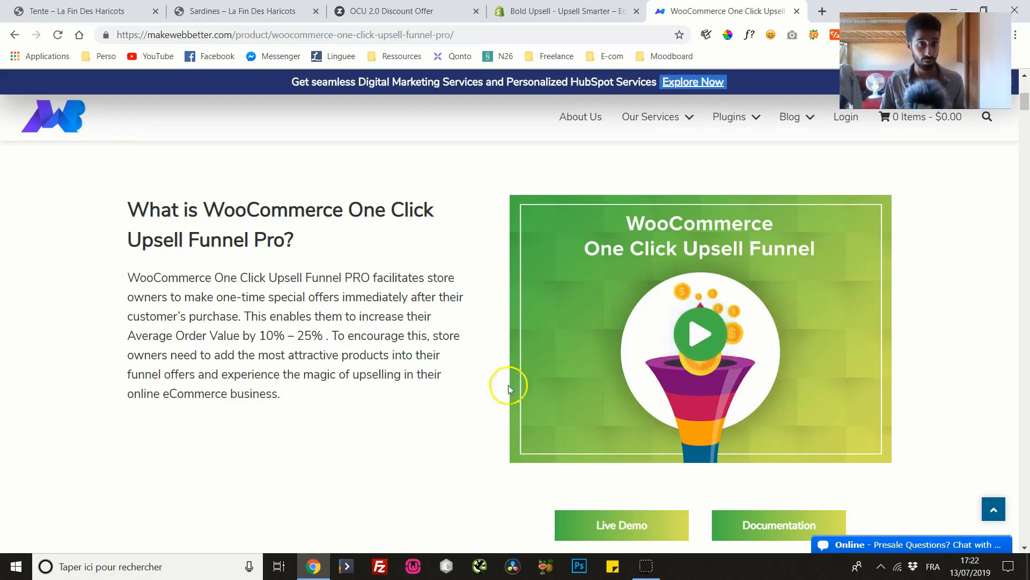
click(365, 245)
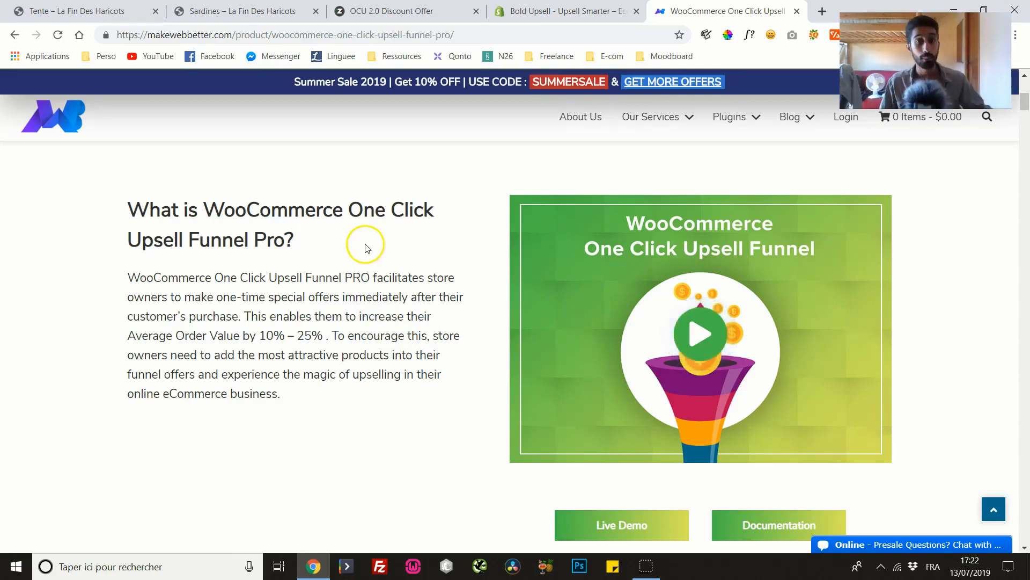
scroll(354, 236, down, 6)
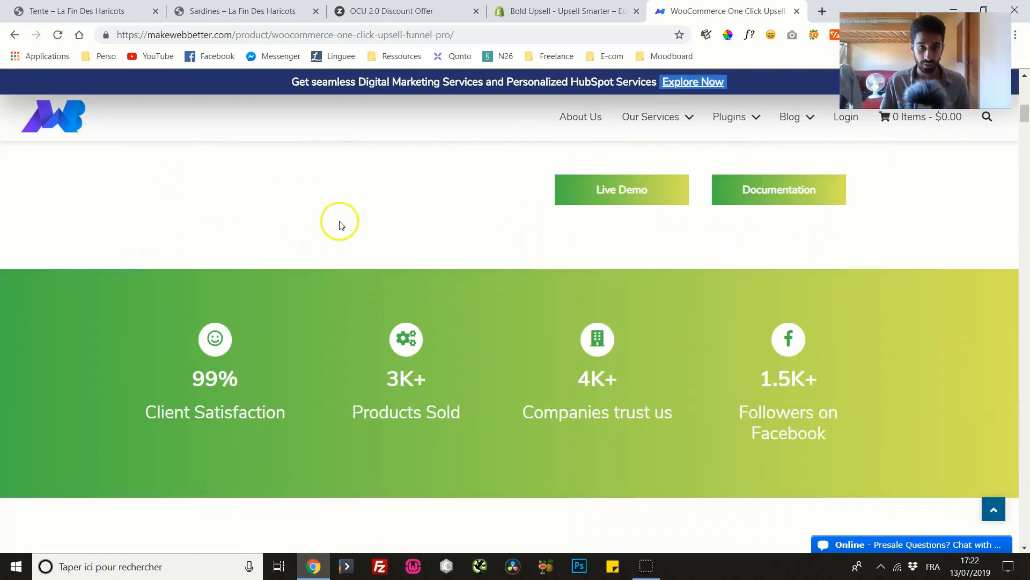
Examine the lifetime pricing plans of WooCommerce One Click Upsell Funnel Pro and the Summer Sale discount in the banner
click(1024, 132)
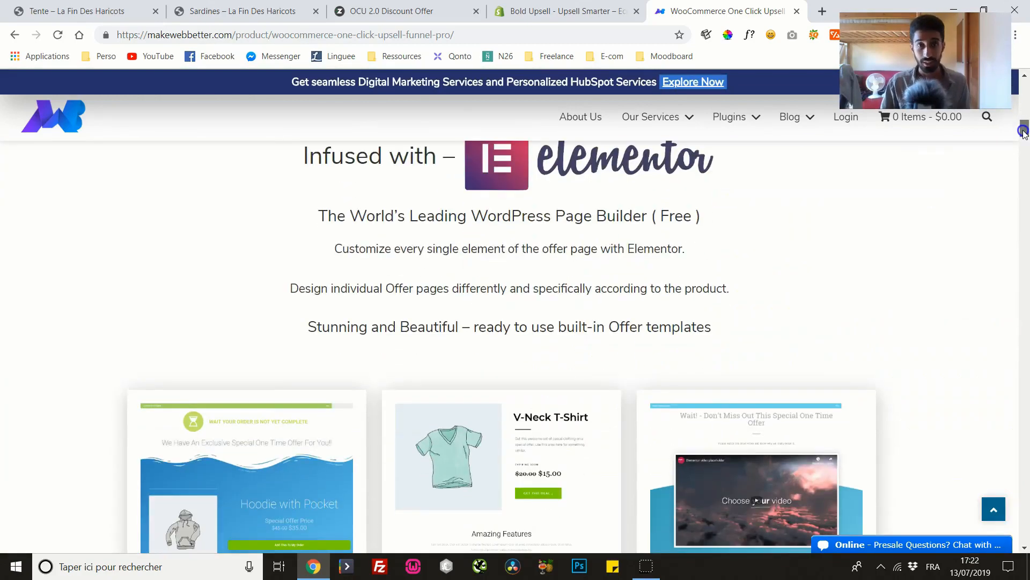
drag(1024, 132, 1023, 413)
scroll(299, 257, down, 3)
scroll(96, 231, up, 1)
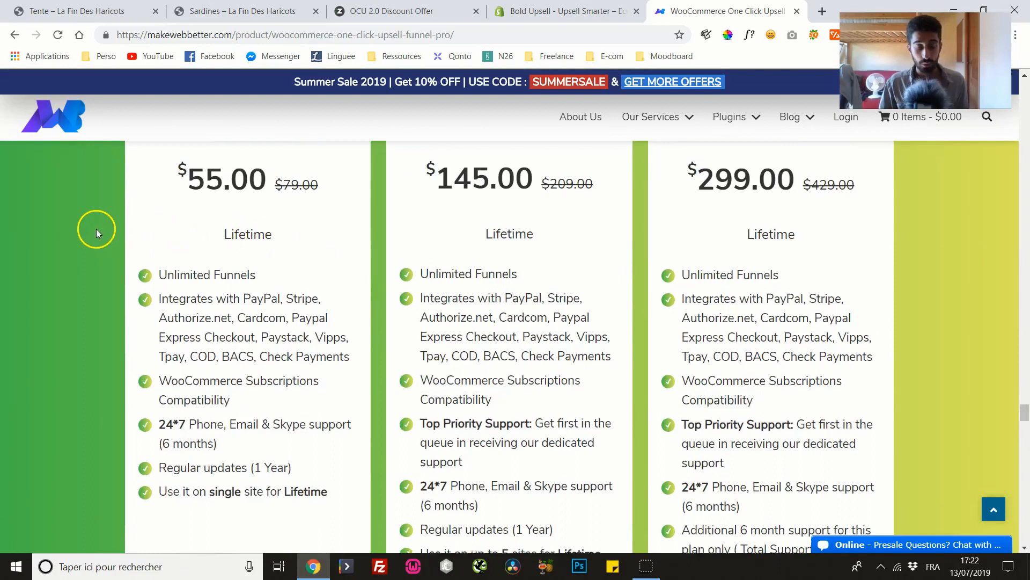
scroll(102, 234, down, 1)
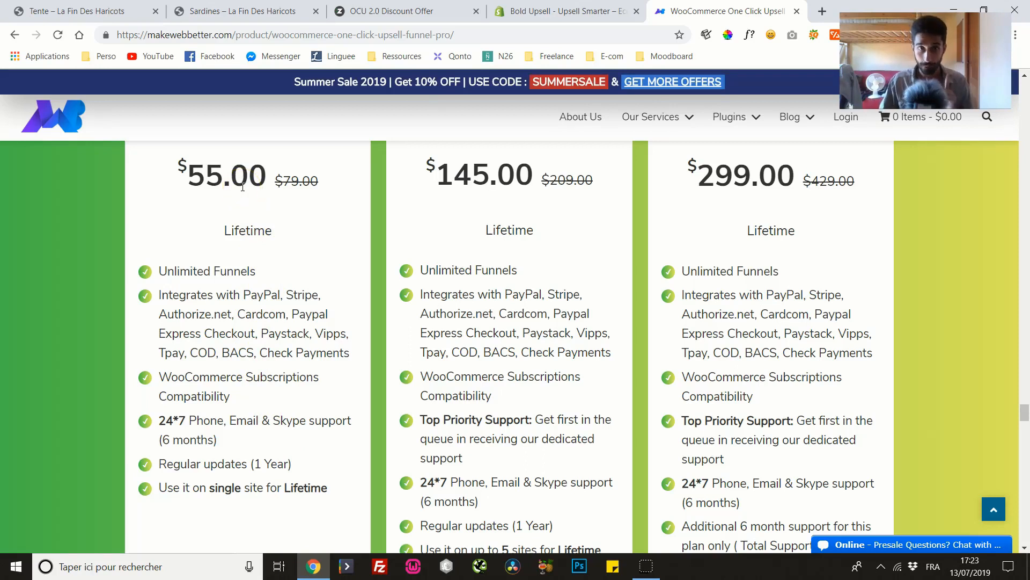
drag(223, 166, 188, 168)
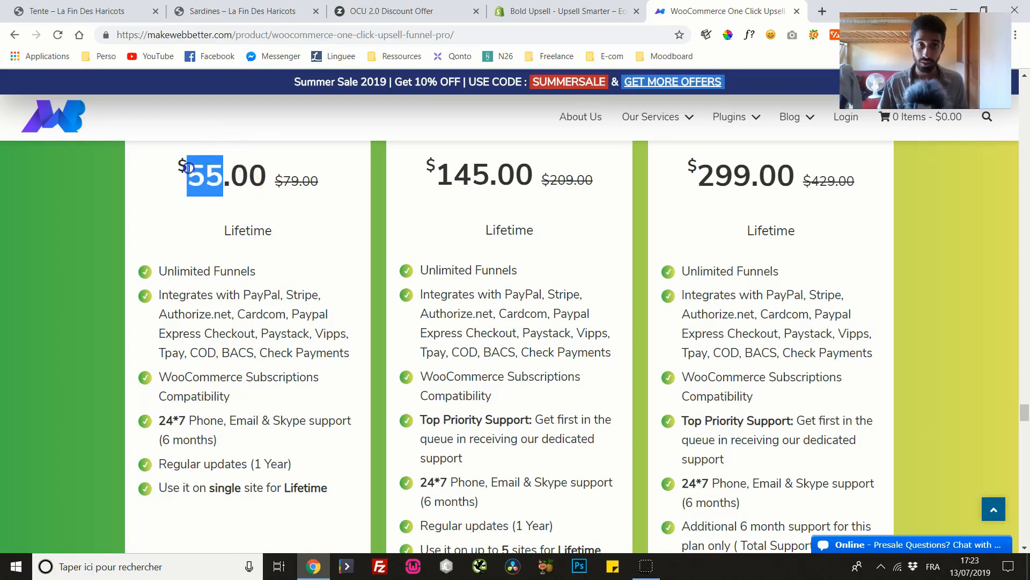
click(287, 173)
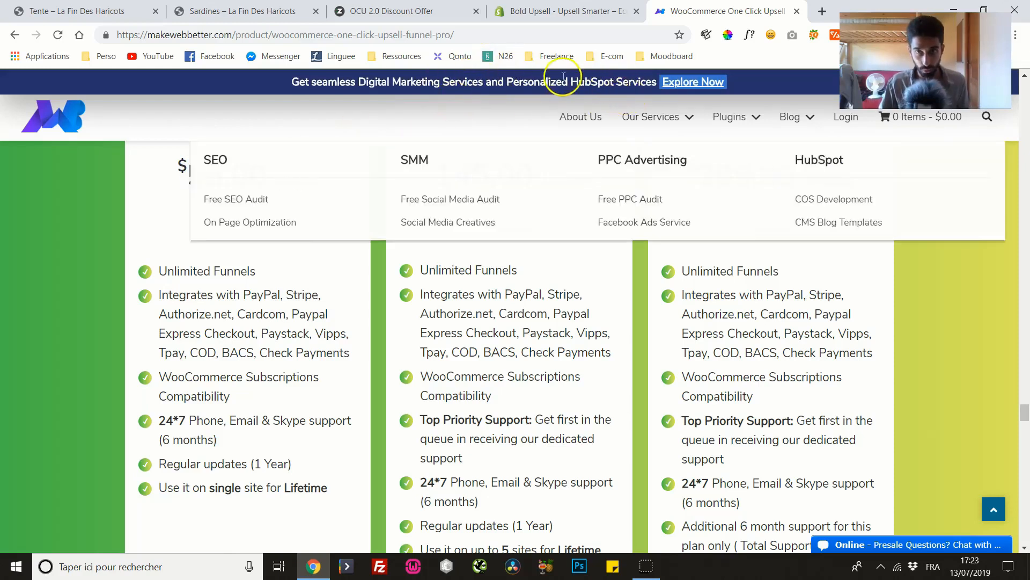
drag(414, 81, 458, 83)
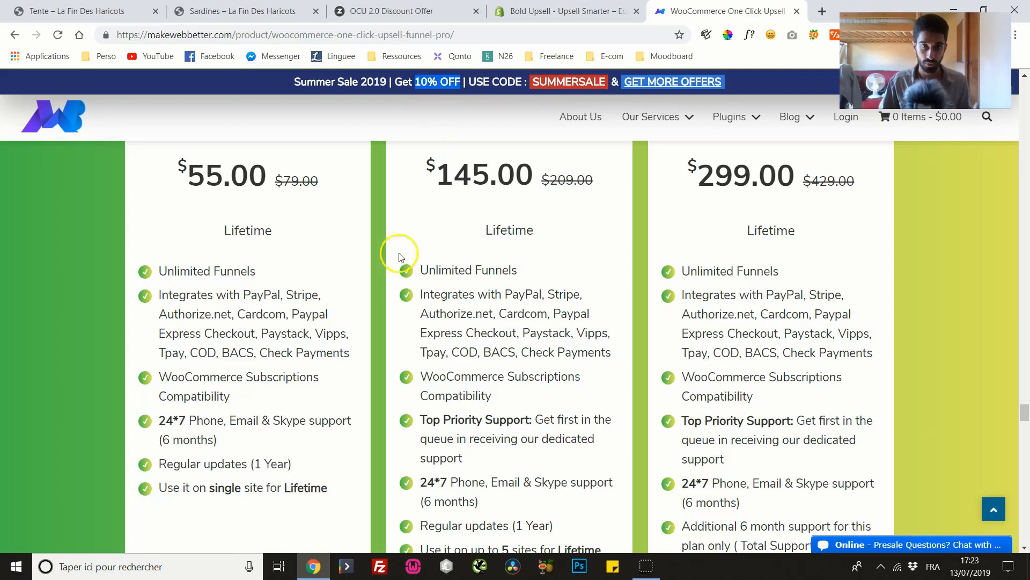
click(316, 265)
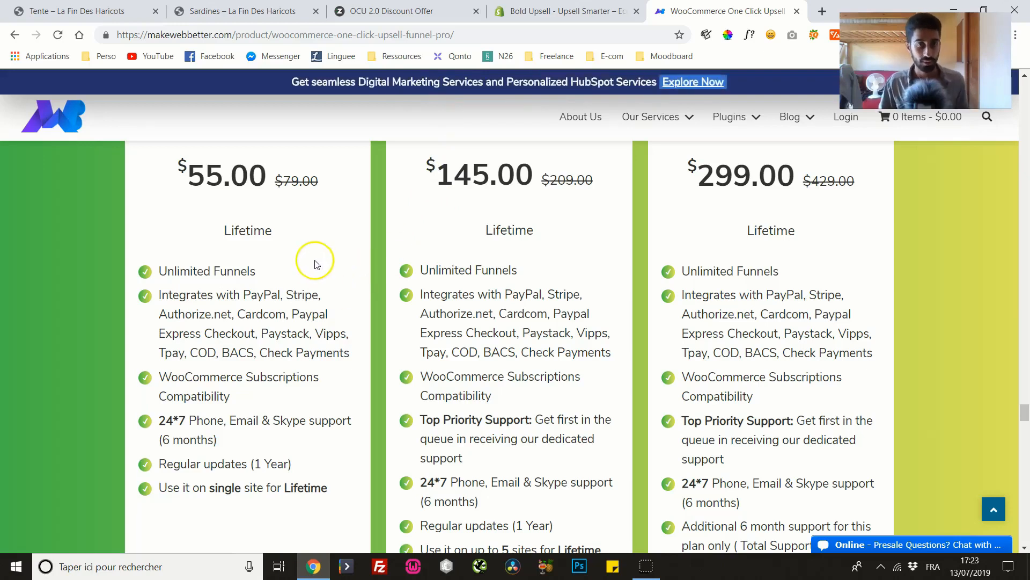
click(197, 188)
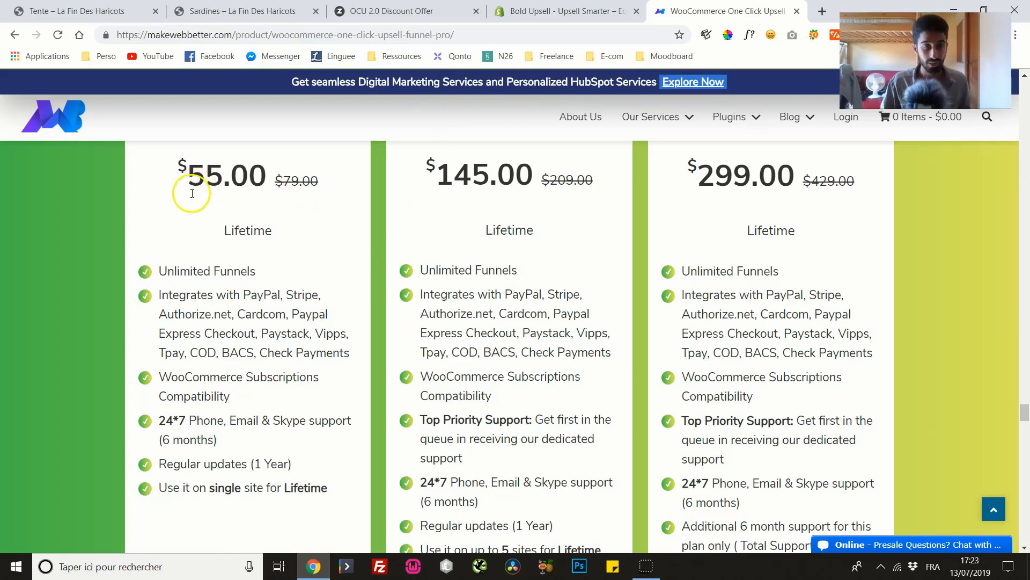
Recheck the features of the lifetime pricing plans and return to the product page's introduction
scroll(164, 259, down, 3)
scroll(161, 277, up, 3)
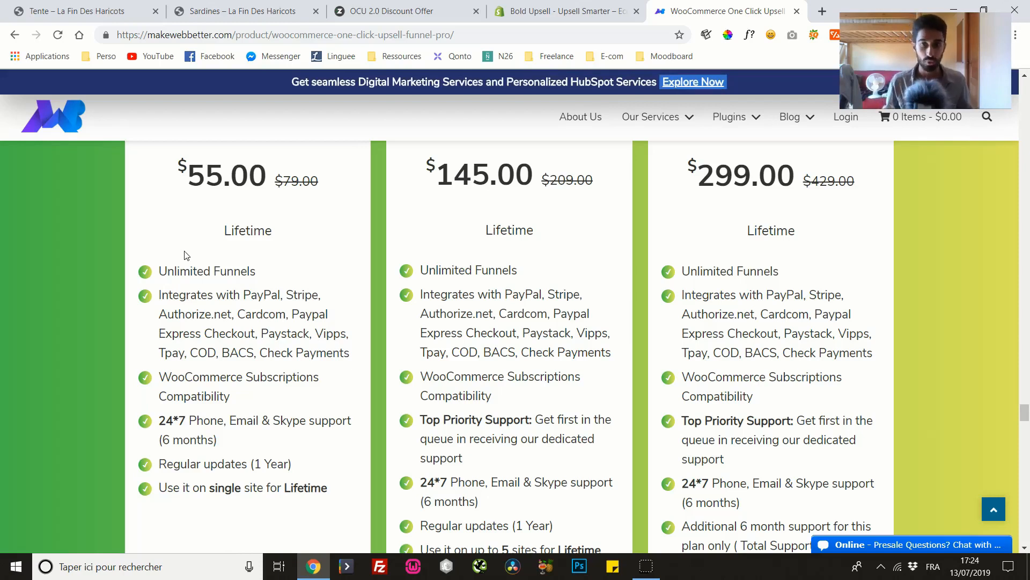
click(206, 250)
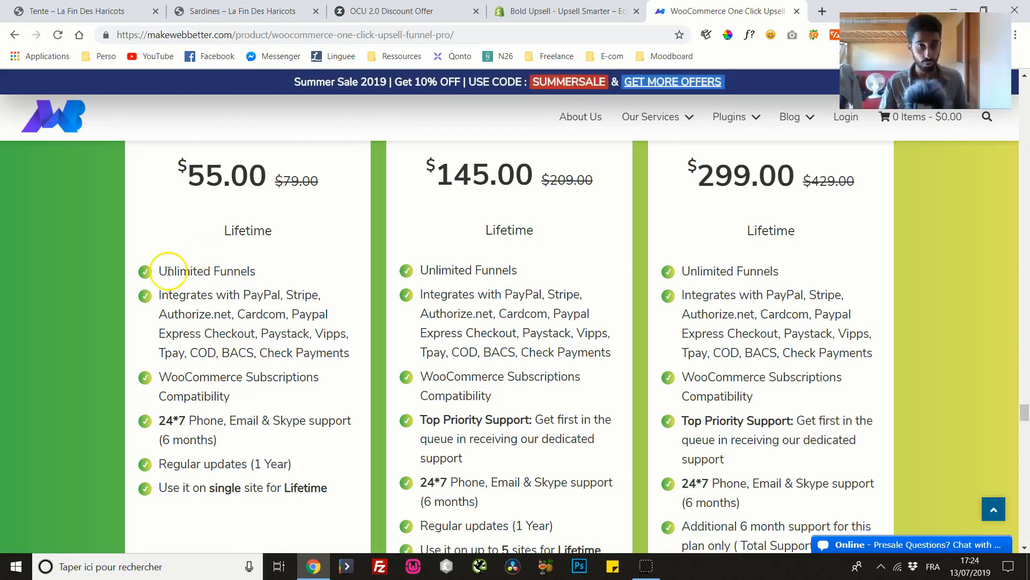
drag(1024, 413, 992, 117)
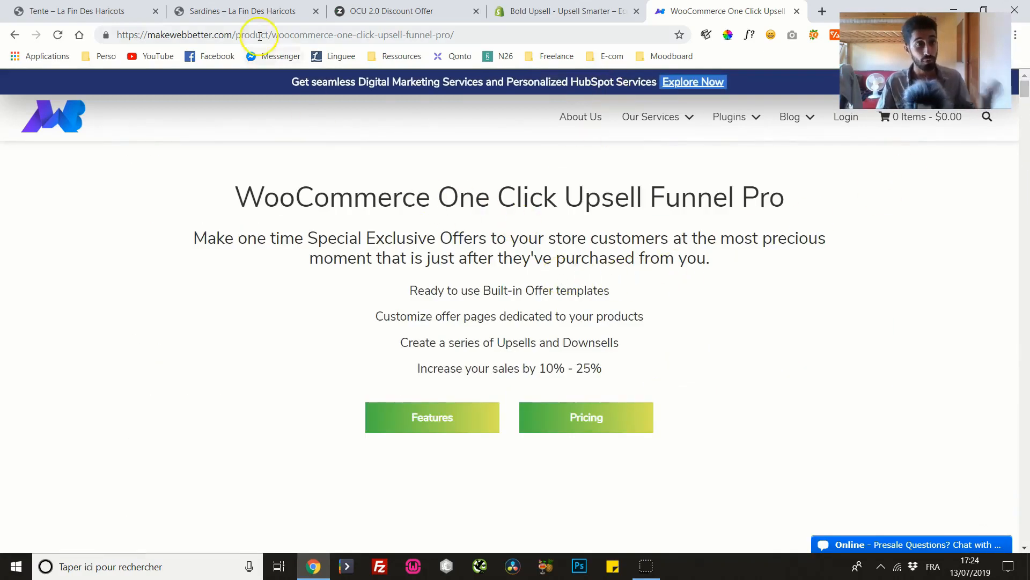
Review the Tente and Sardines product pages alongside the WooCommerce One Click Upsell Funnel Pro page
click(131, 13)
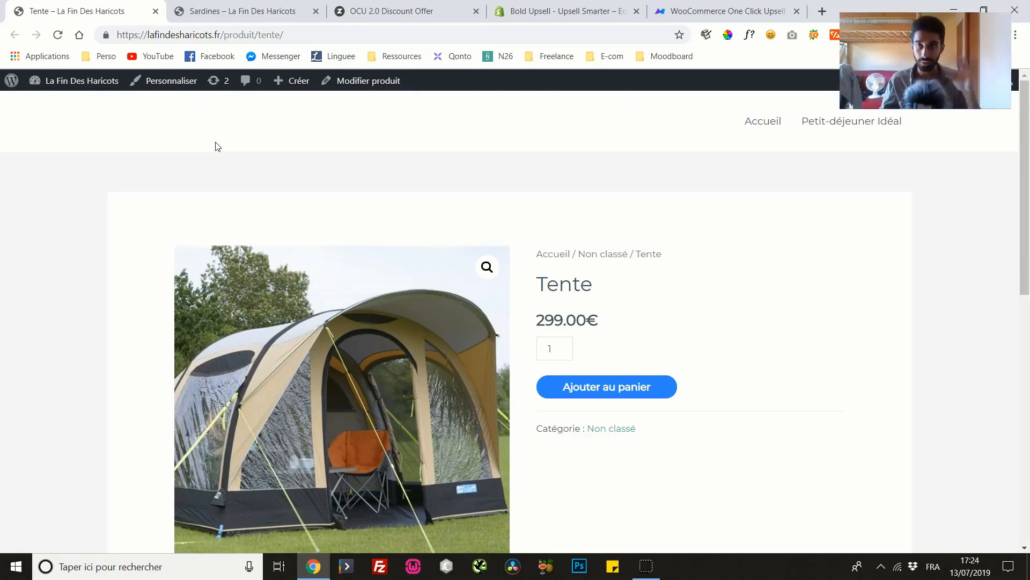
click(719, 10)
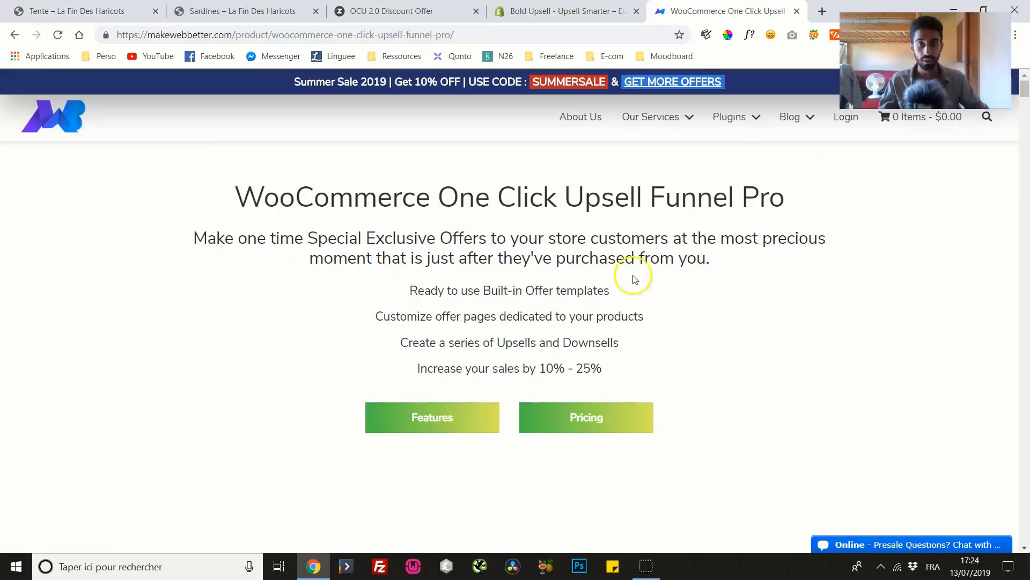
drag(1025, 89, 1025, 280)
click(97, 11)
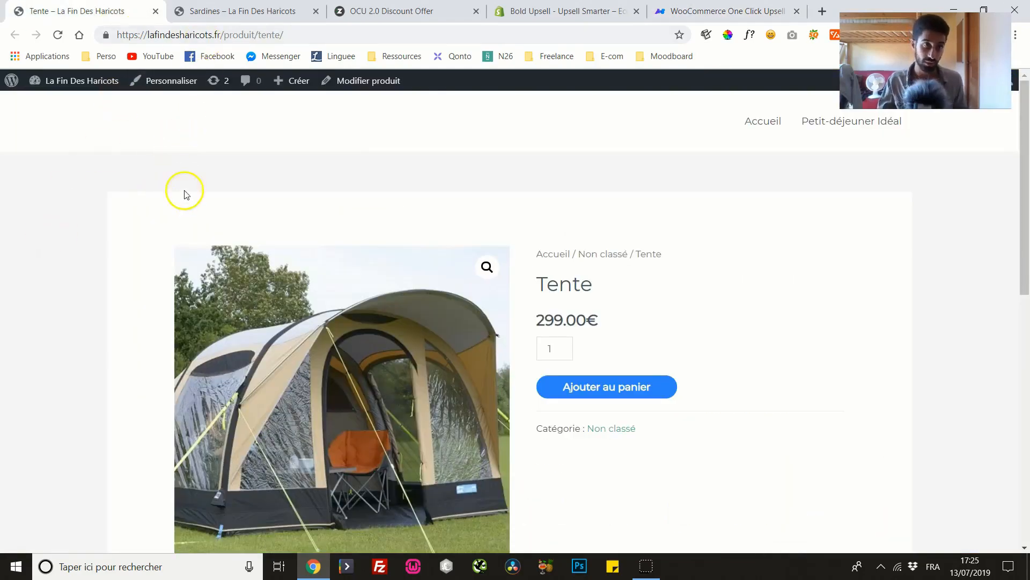
click(227, 6)
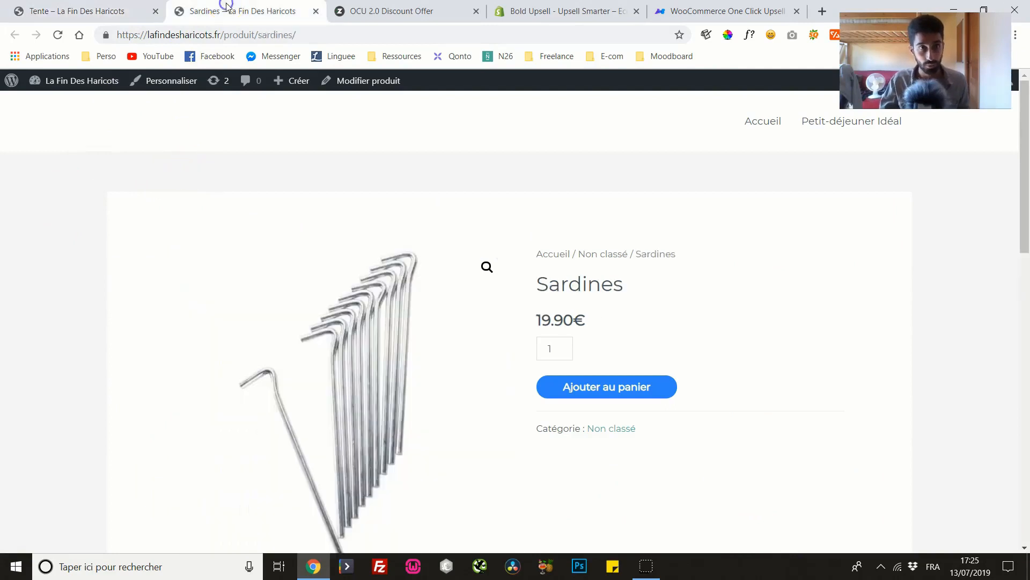
Close the Sardines product page and go to the page for adding extensions in the site's WordPress admin
mouse_move(102, 83)
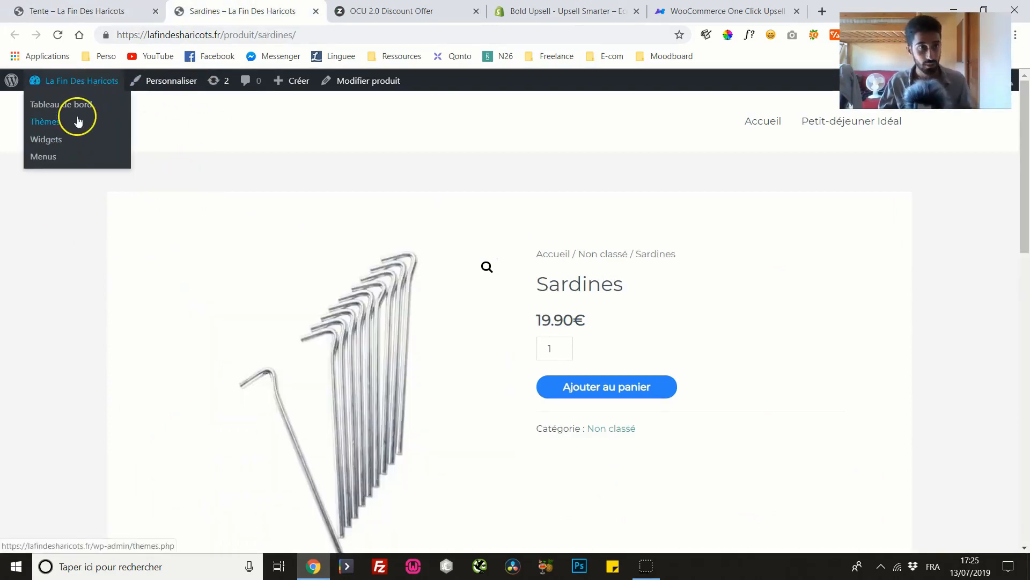
click(85, 11)
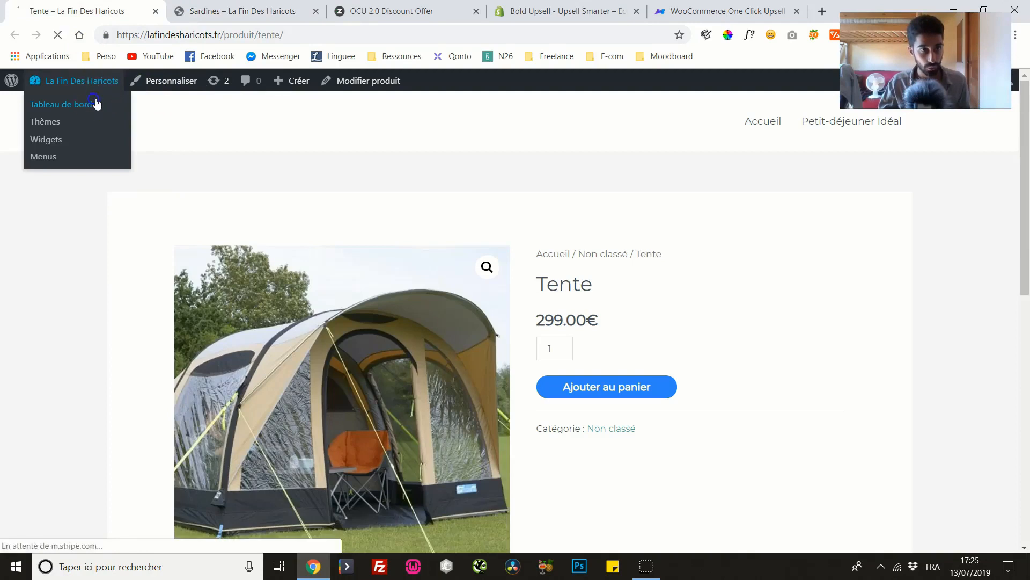
click(97, 104)
click(315, 10)
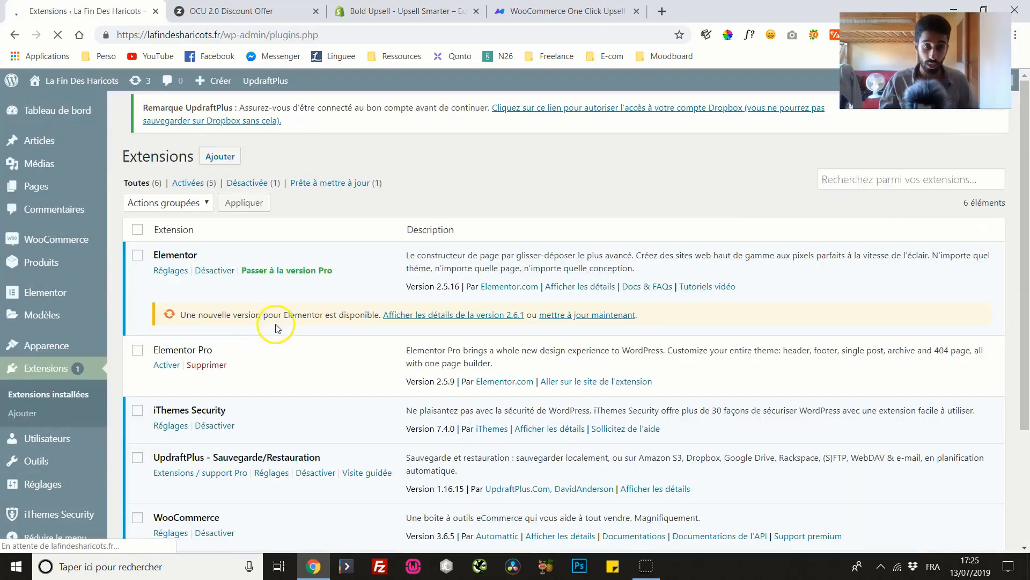
click(230, 111)
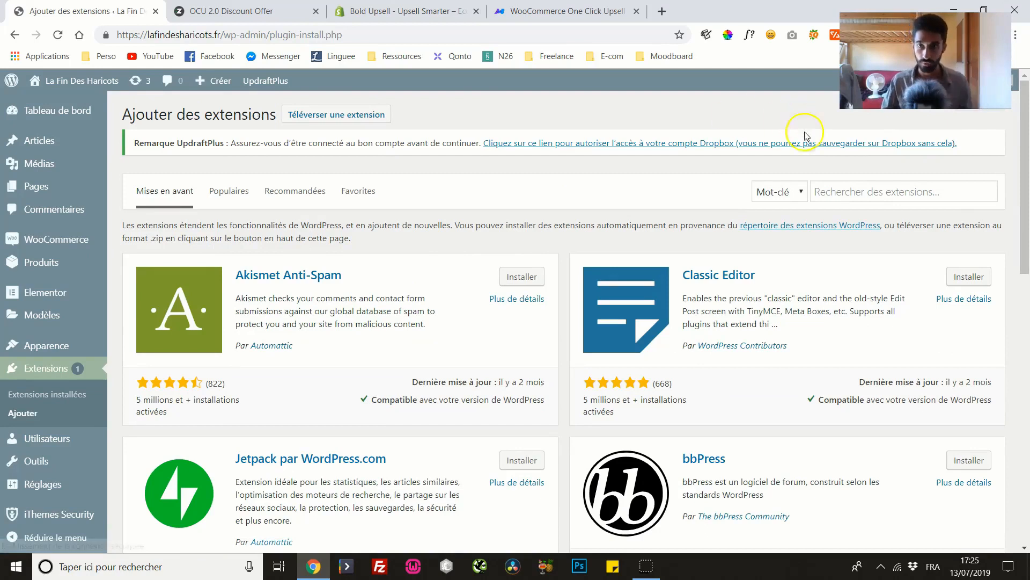
Search the WordPress extension directory for "woocommerce one click upsell", checking the name on the MakeWebBetter page
click(831, 187)
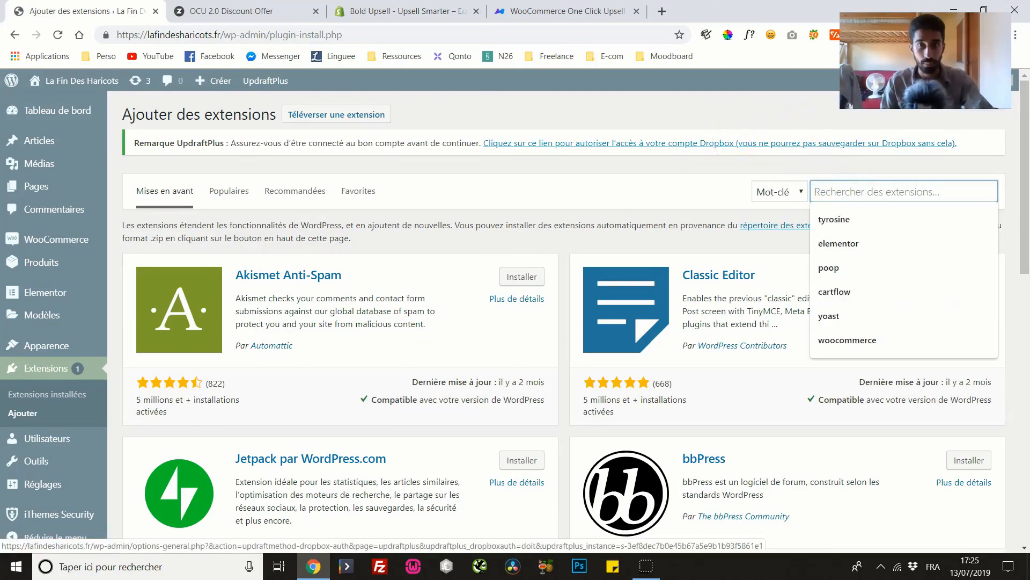
click(569, 10)
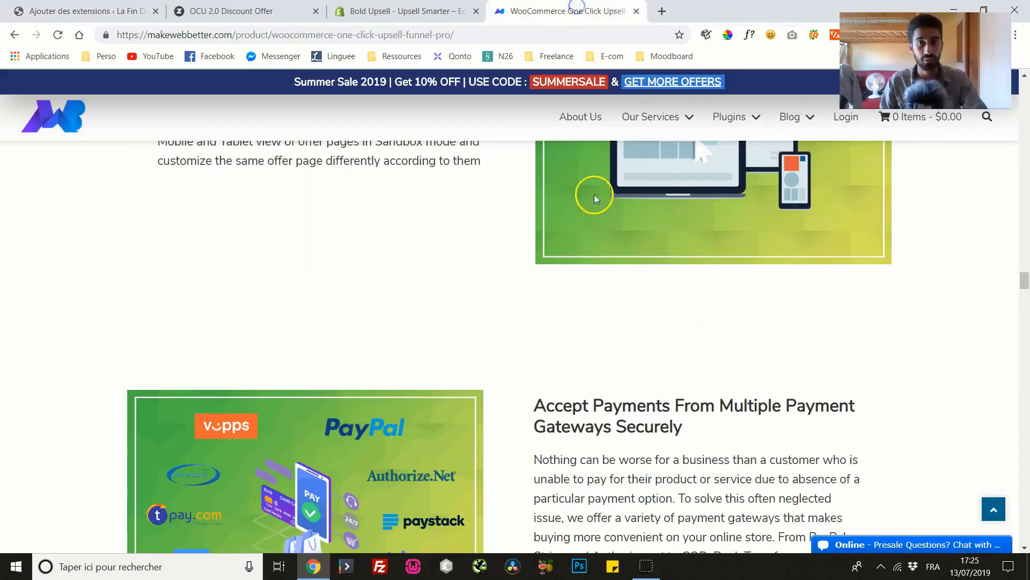
scroll(594, 194, up, 3)
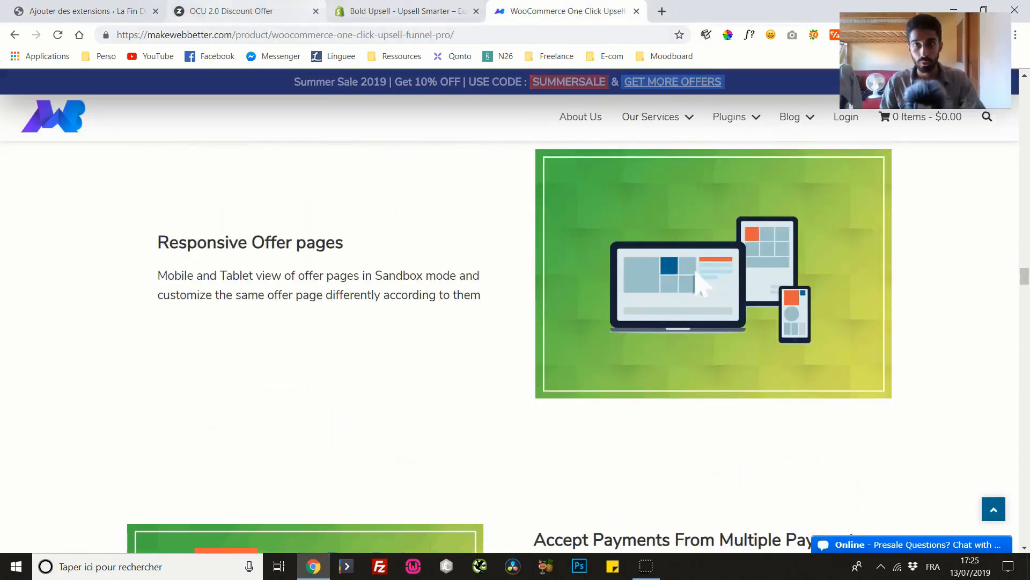
click(129, 10)
text(woocommerce c)
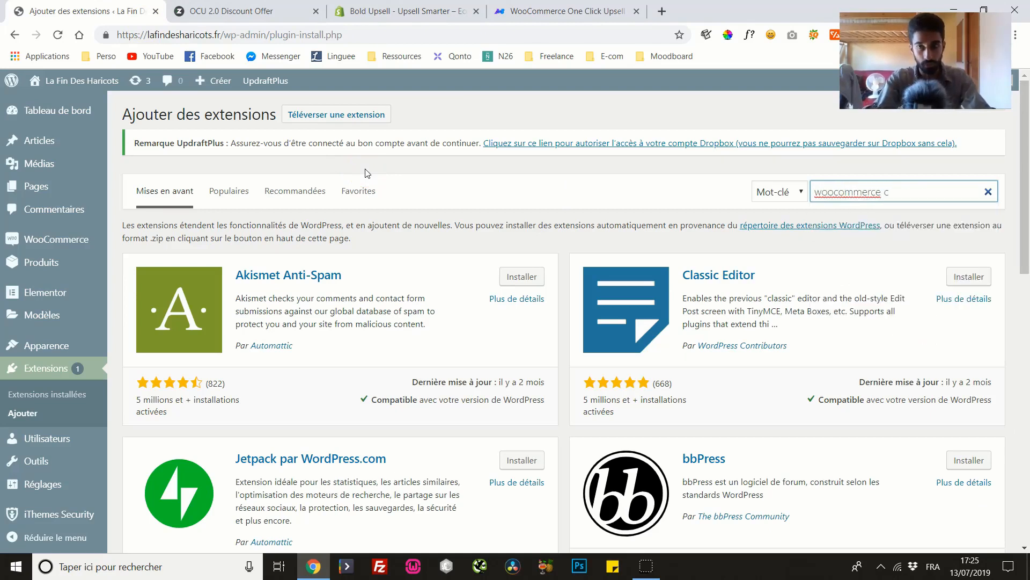
key(BackSpace)
text(one)
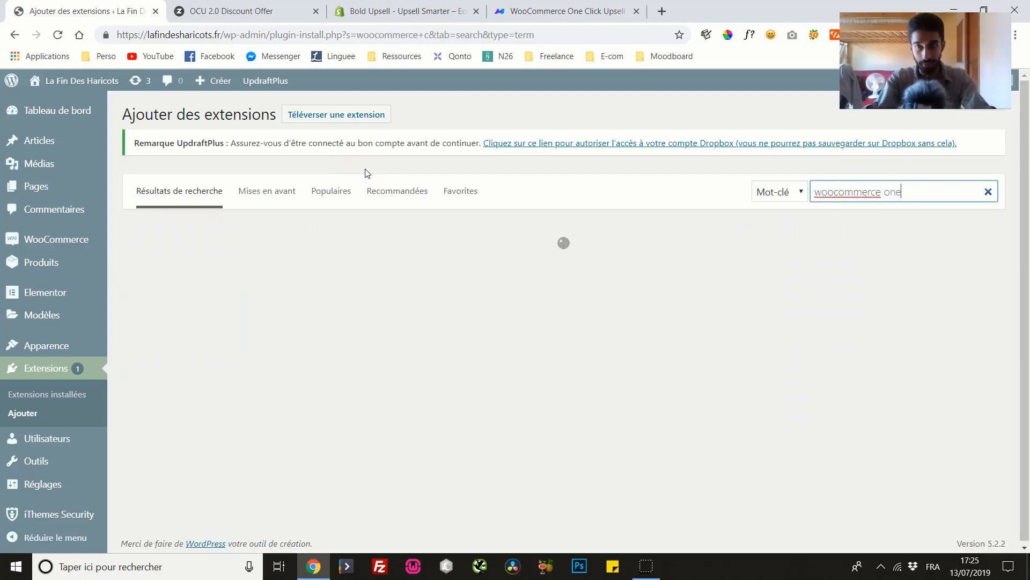
text( click upse)
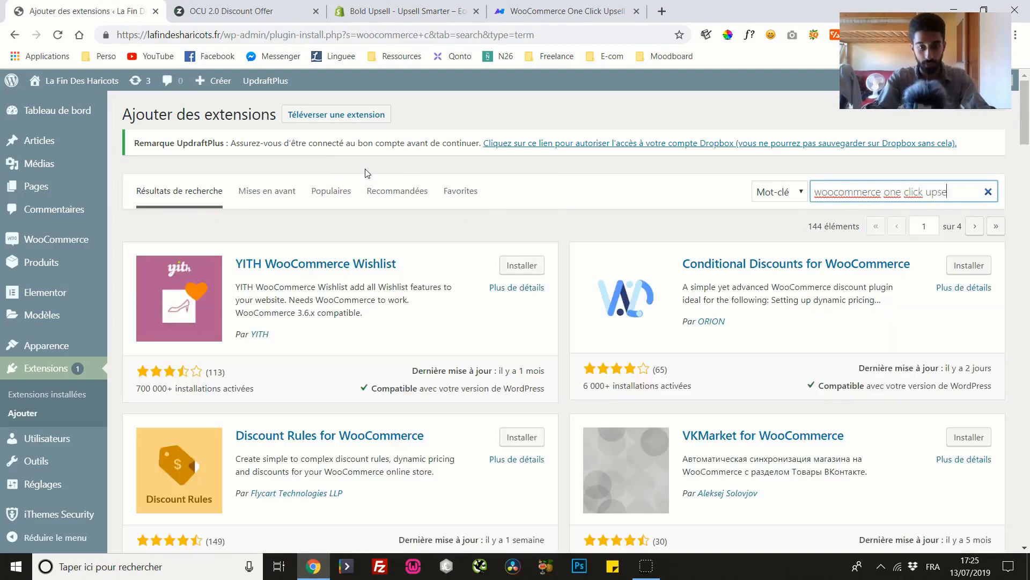
text(ll)
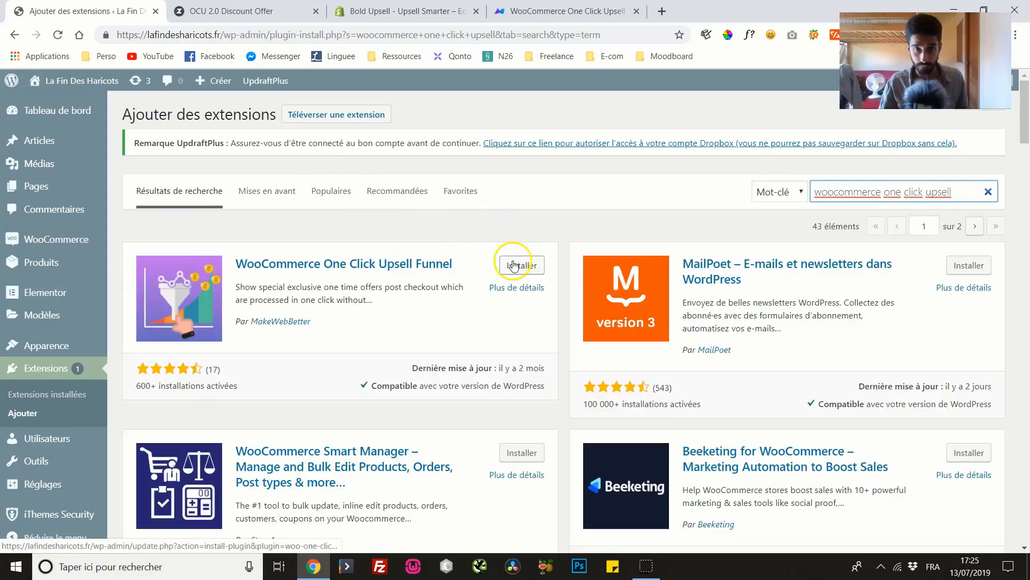
Install and activate the WooCommerce One Click Upsell Funnel extension by MakeWebBetter, and open its 1 Click Upsell page
click(528, 265)
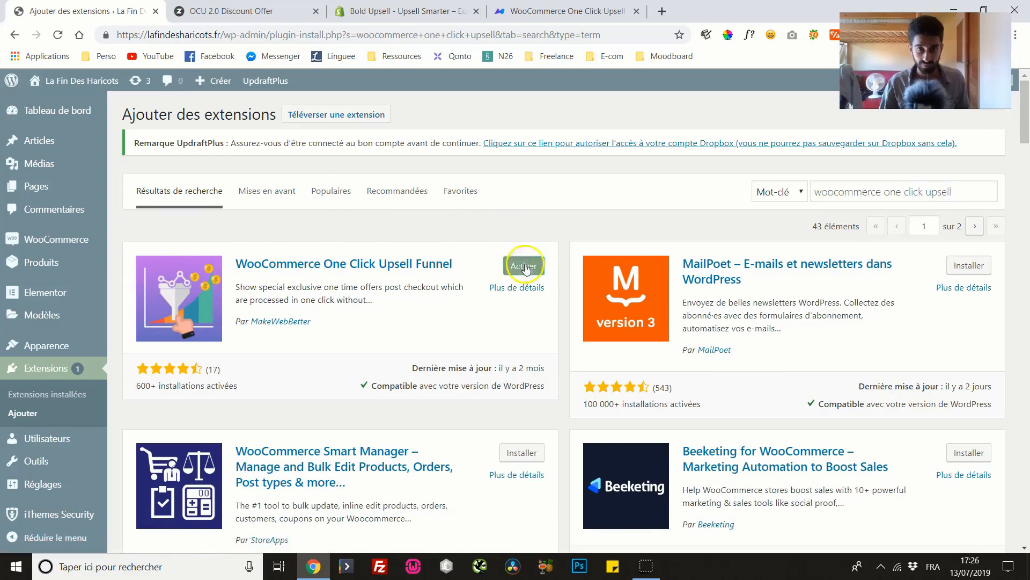
click(524, 265)
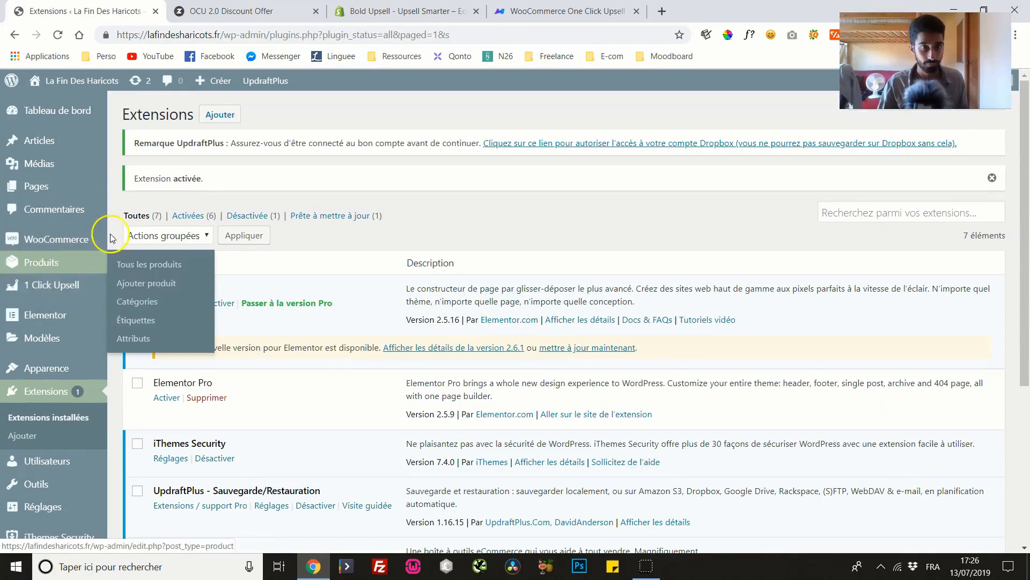
click(49, 288)
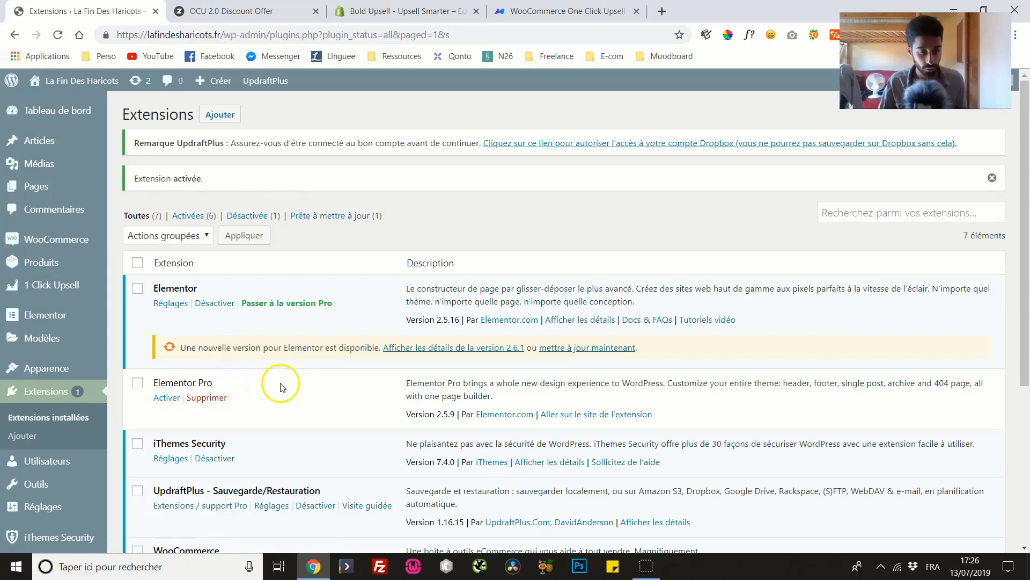
click(46, 288)
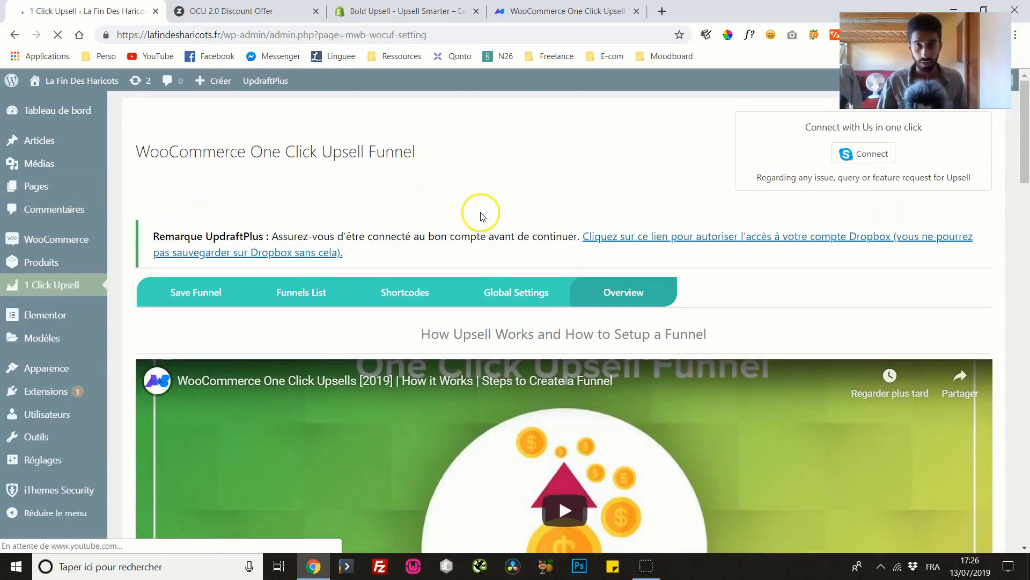
Skim the overview's setup video and premium features, and open the extension's Global Settings
scroll(343, 168, down, 1)
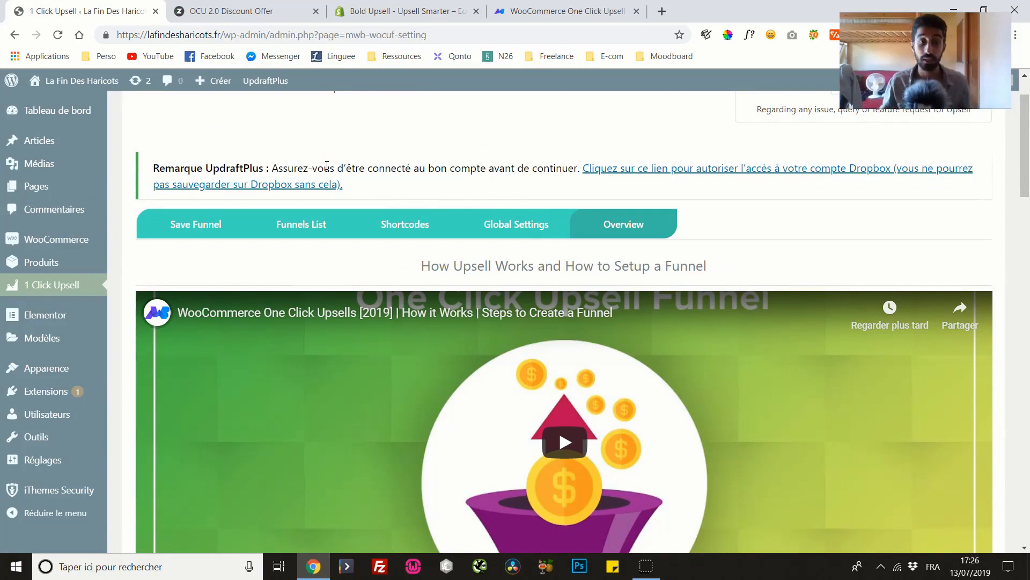
scroll(505, 236, down, 3)
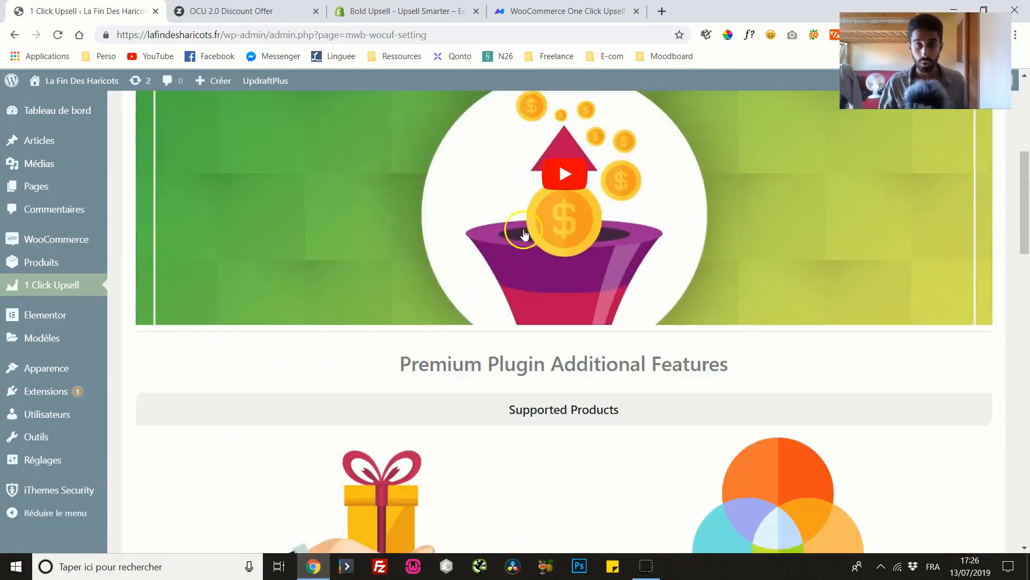
scroll(627, 236, up, 1)
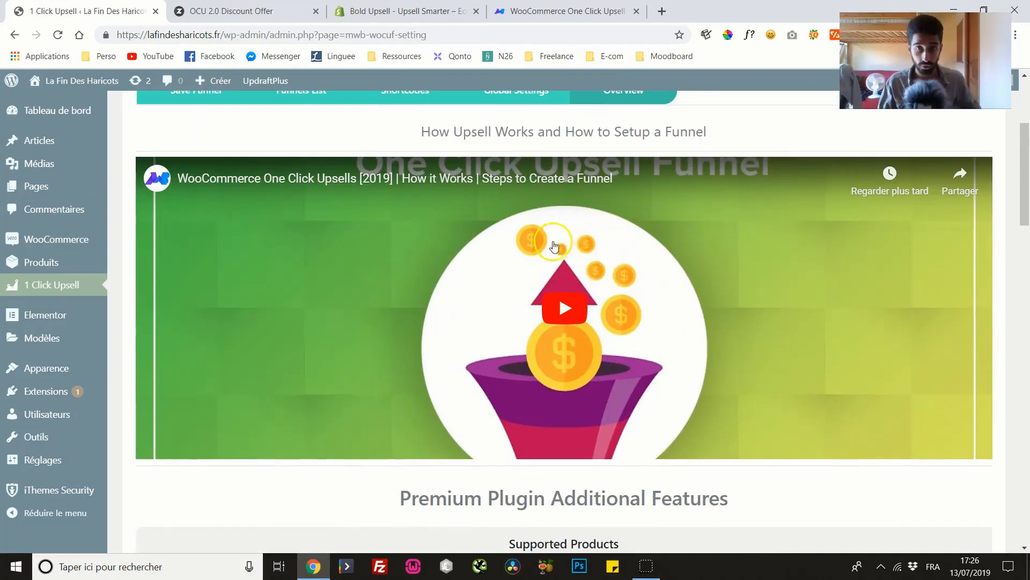
scroll(553, 233, up, 1)
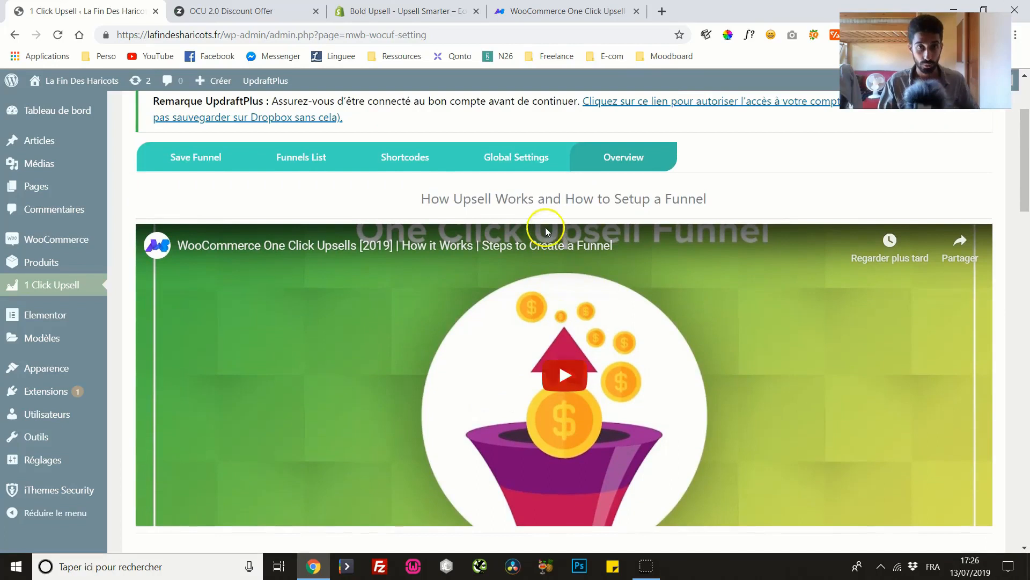
click(515, 156)
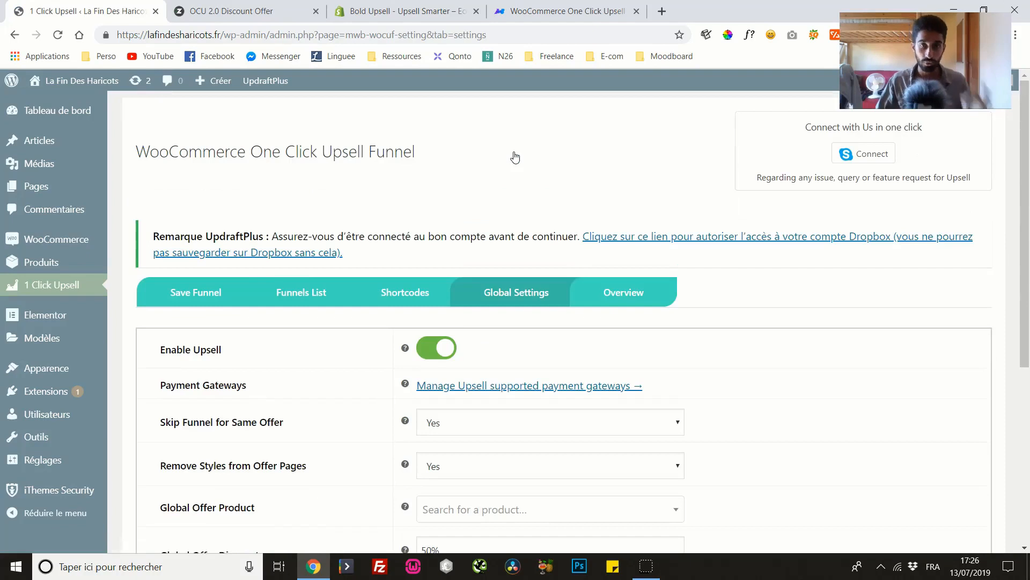
scroll(499, 172, down, 3)
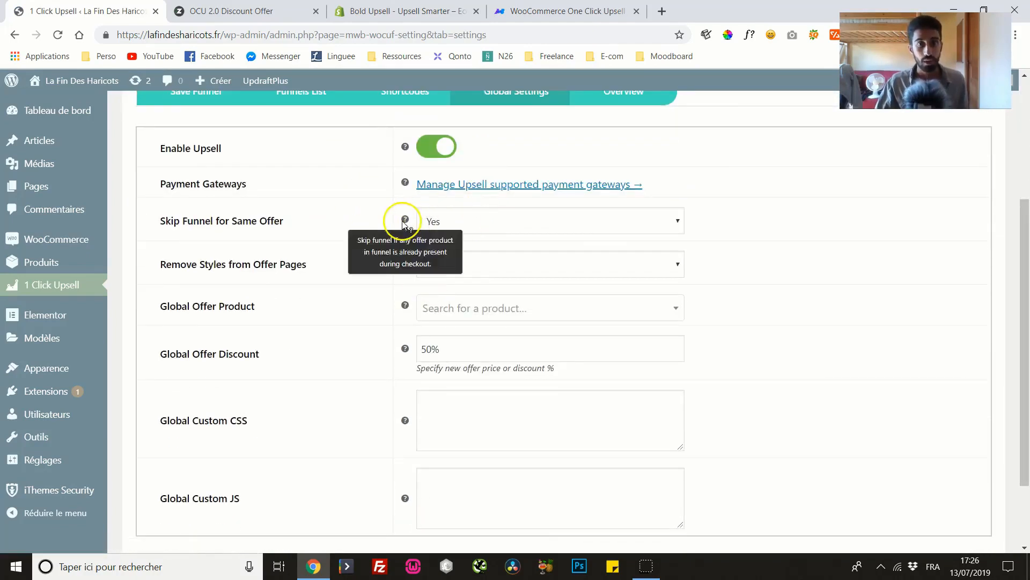
Check the Skip Funnel for Same Offer options, trying No and restoring Yes
click(450, 225)
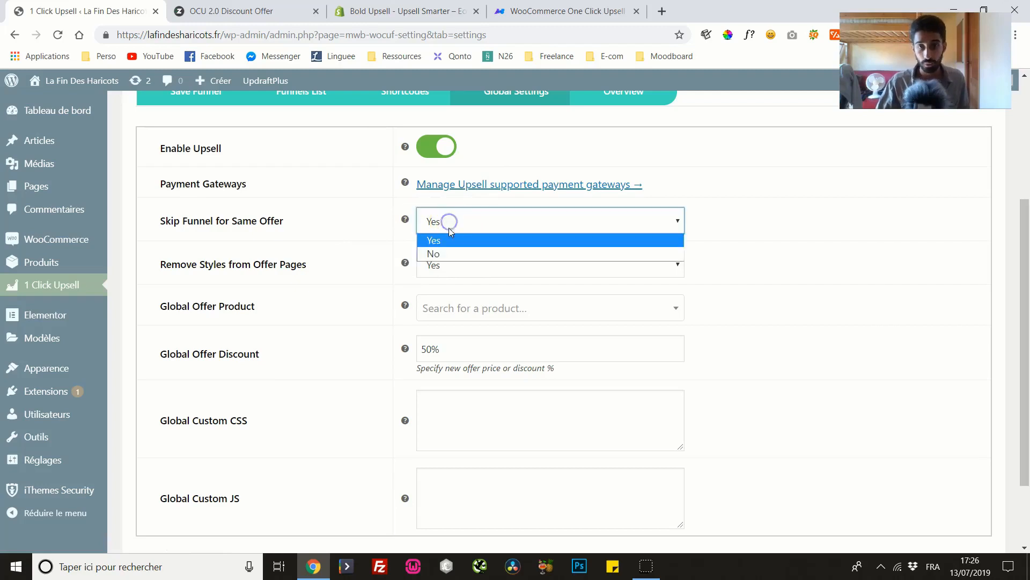
click(400, 228)
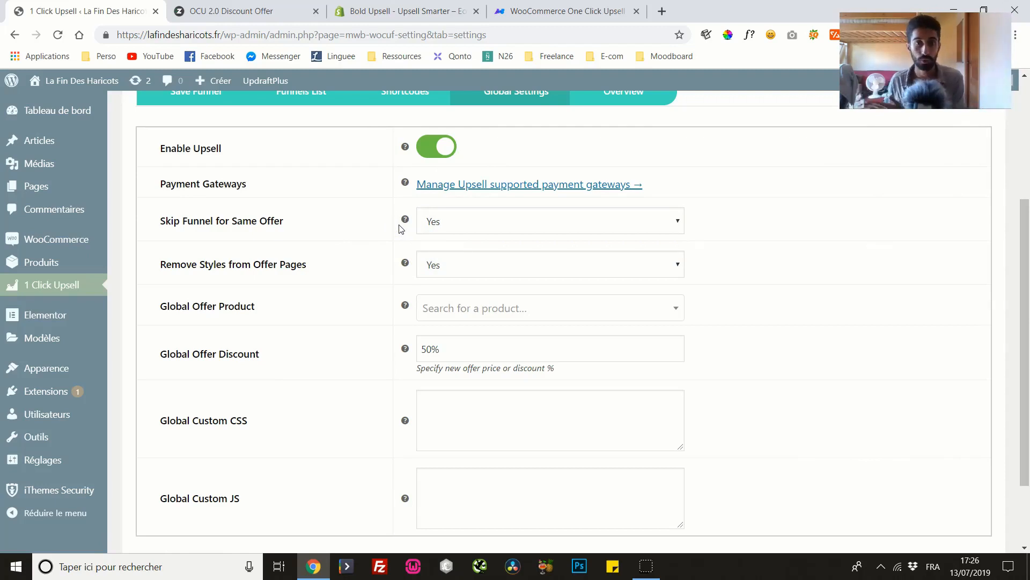
click(523, 222)
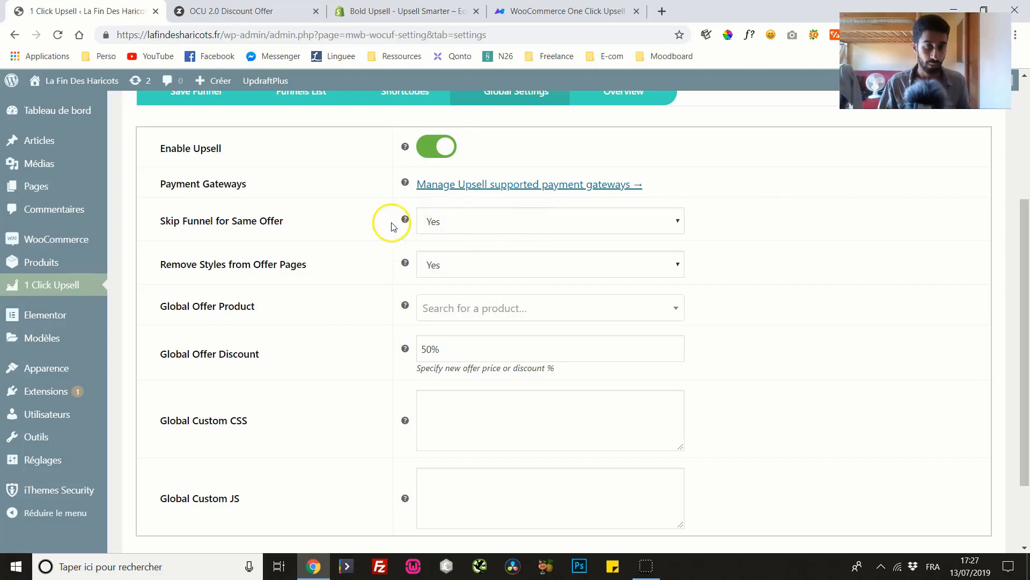
click(436, 220)
click(439, 253)
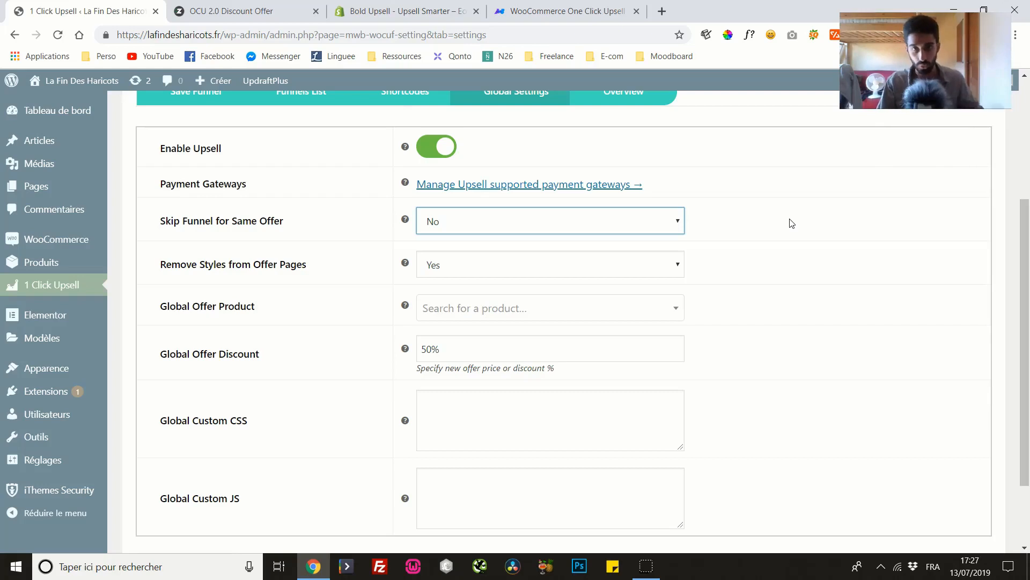
click(614, 216)
click(571, 238)
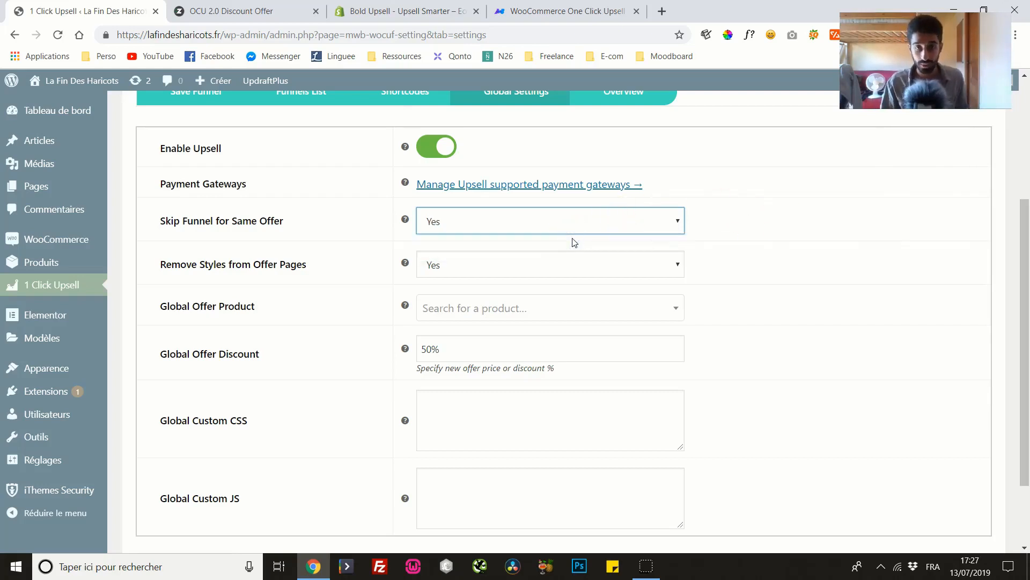
scroll(770, 240, up, 1)
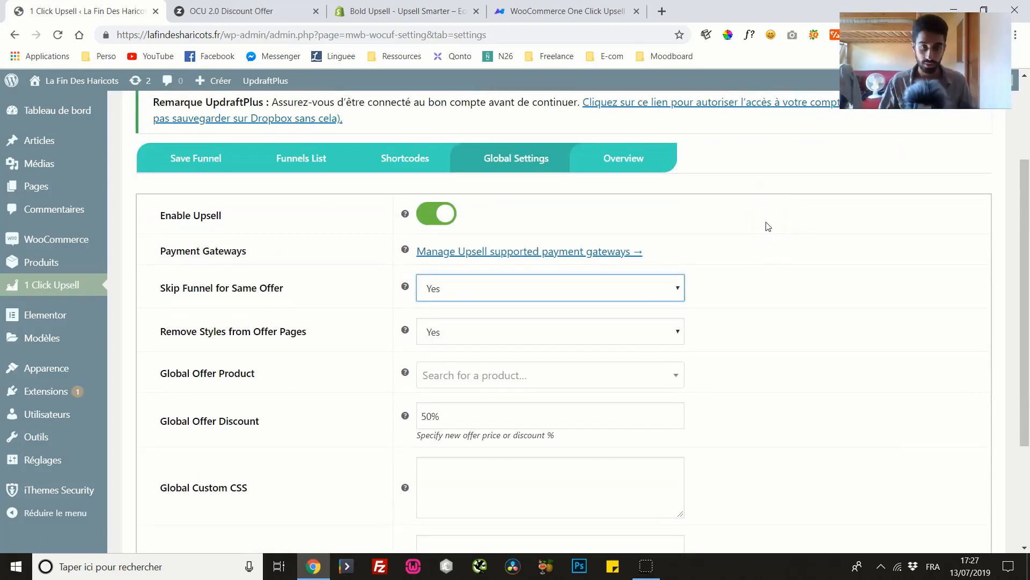
scroll(520, 324, down, 1)
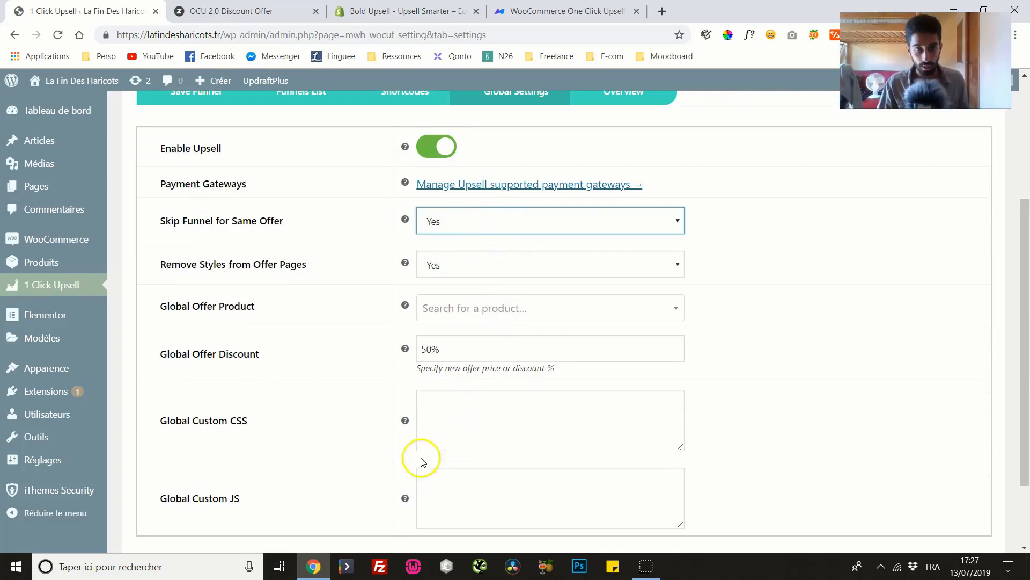
Open the list of upsell-supported payment gateways and examine which WooCommerce payment methods are marked as Upsell Supported
scroll(408, 231, up, 1)
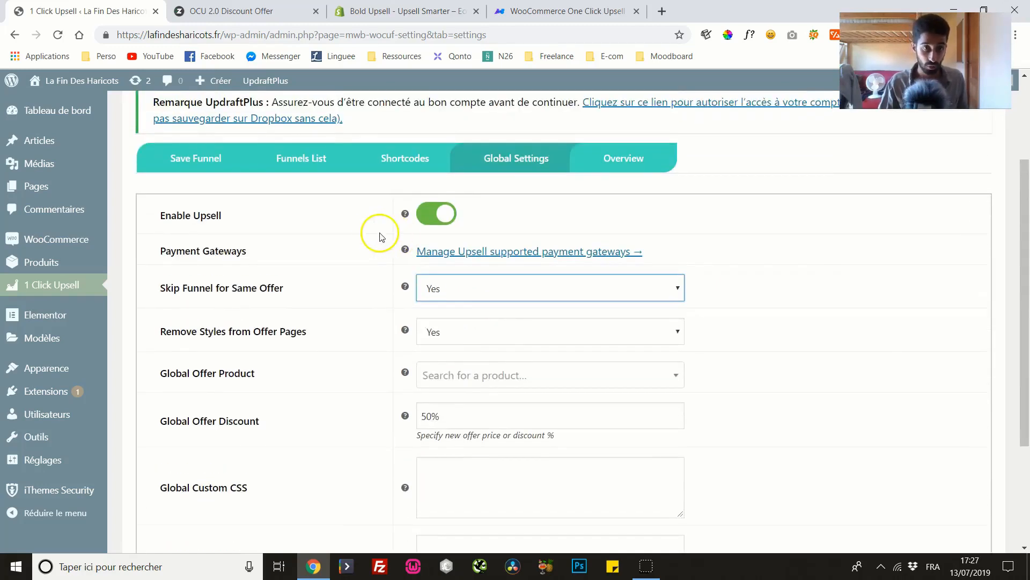
click(481, 252)
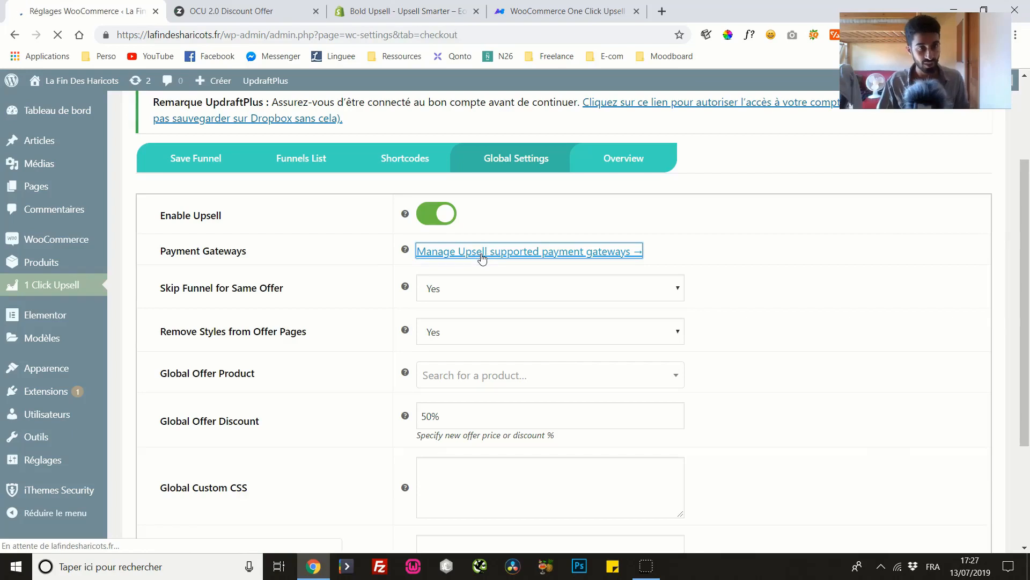
scroll(481, 256, down, 1)
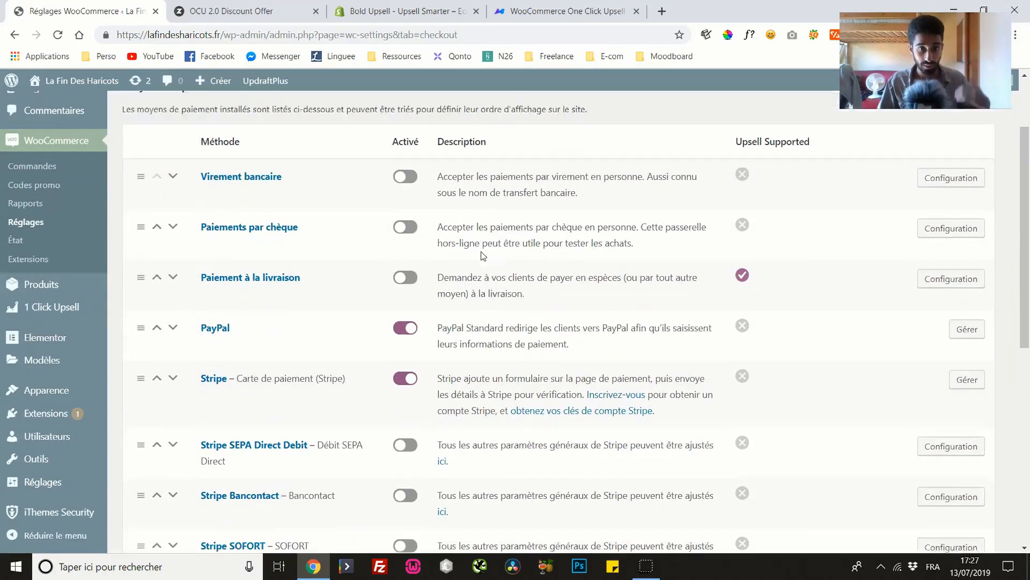
scroll(481, 256, down, 2)
scroll(375, 275, up, 1)
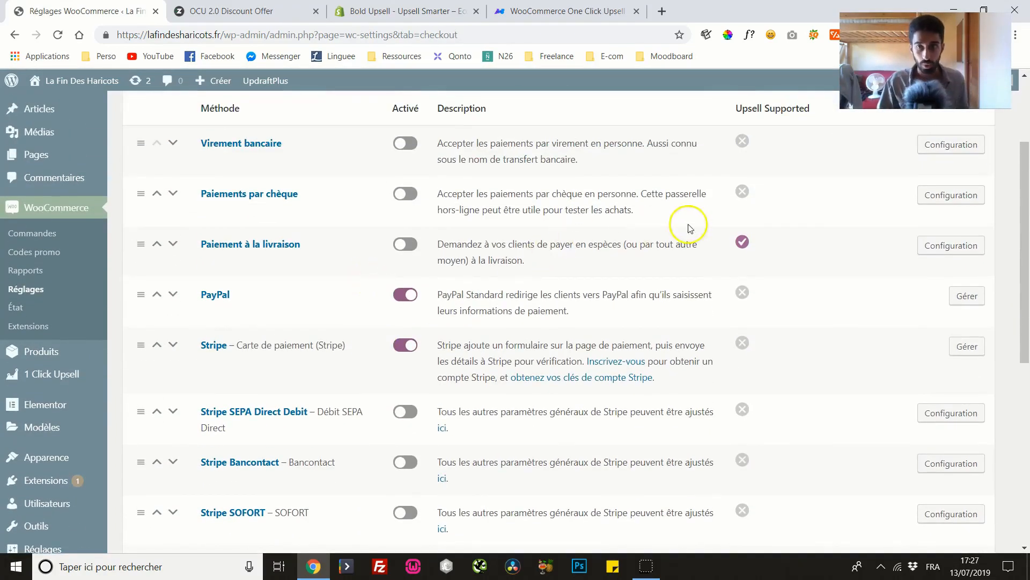
scroll(709, 263, up, 2)
scroll(707, 274, down, 4)
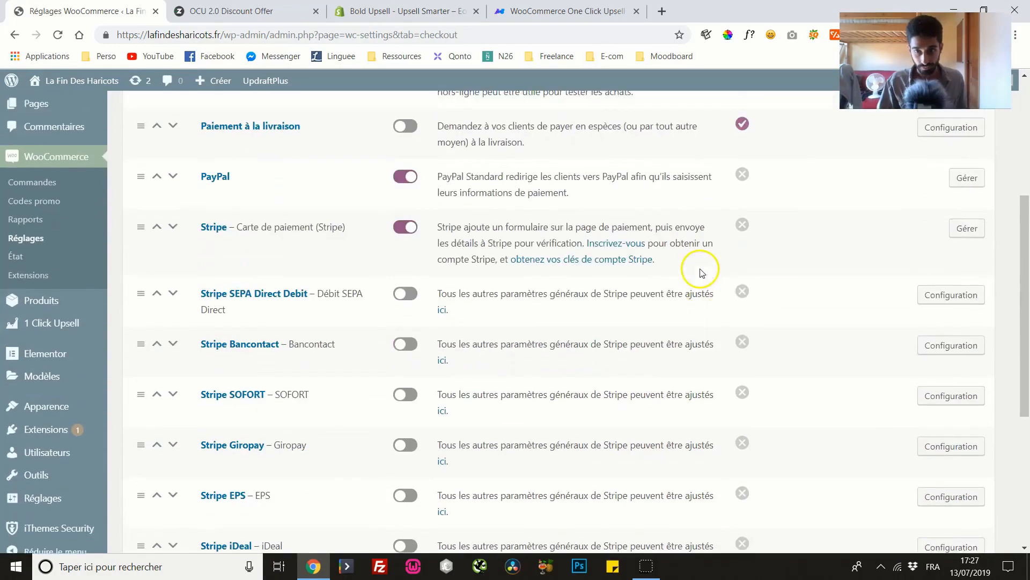
scroll(699, 268, up, 2)
scroll(400, 237, up, 2)
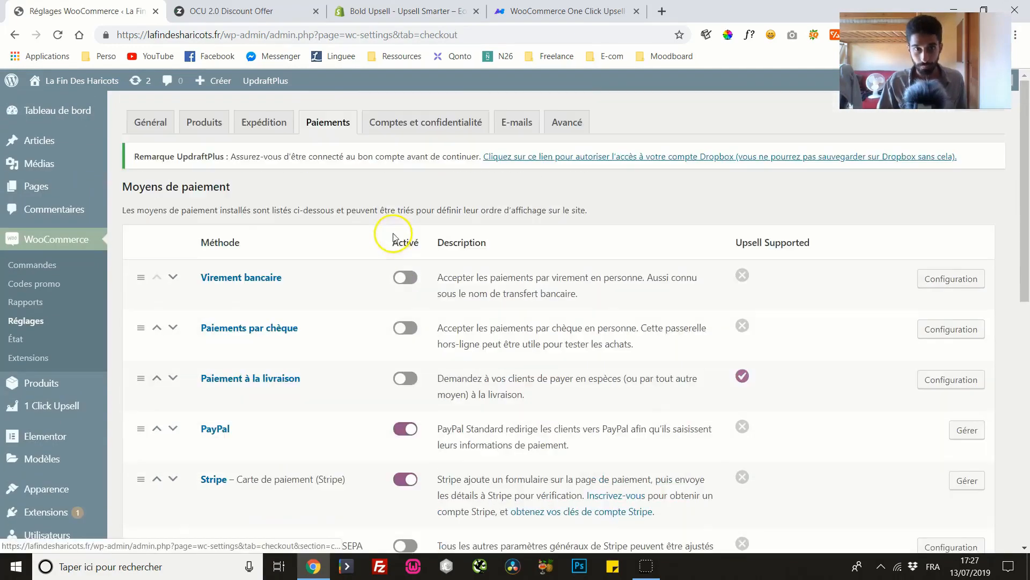
scroll(736, 258, down, 4)
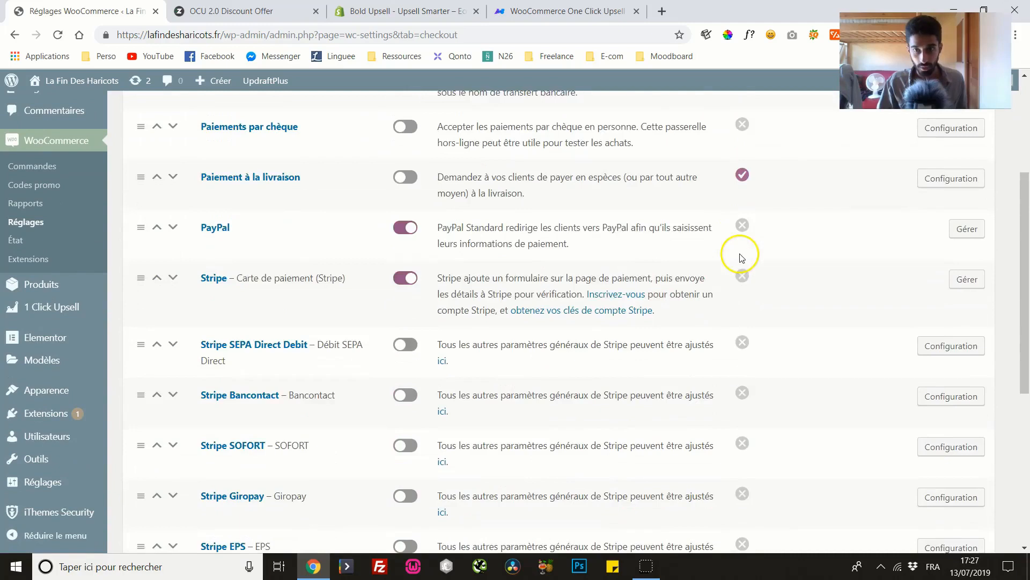
scroll(741, 258, down, 5)
scroll(345, 288, up, 7)
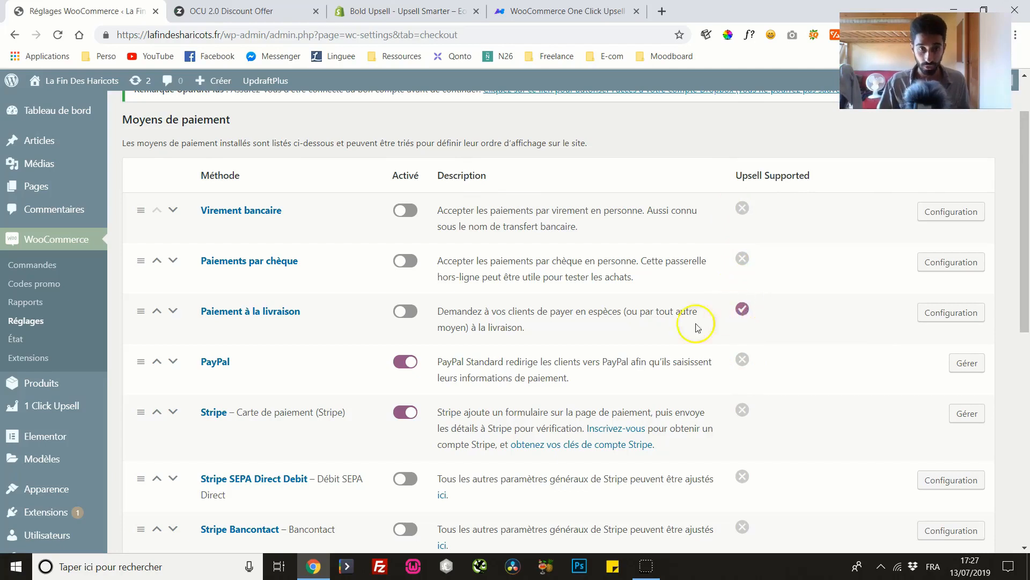
scroll(671, 324, down, 3)
scroll(668, 307, down, 1)
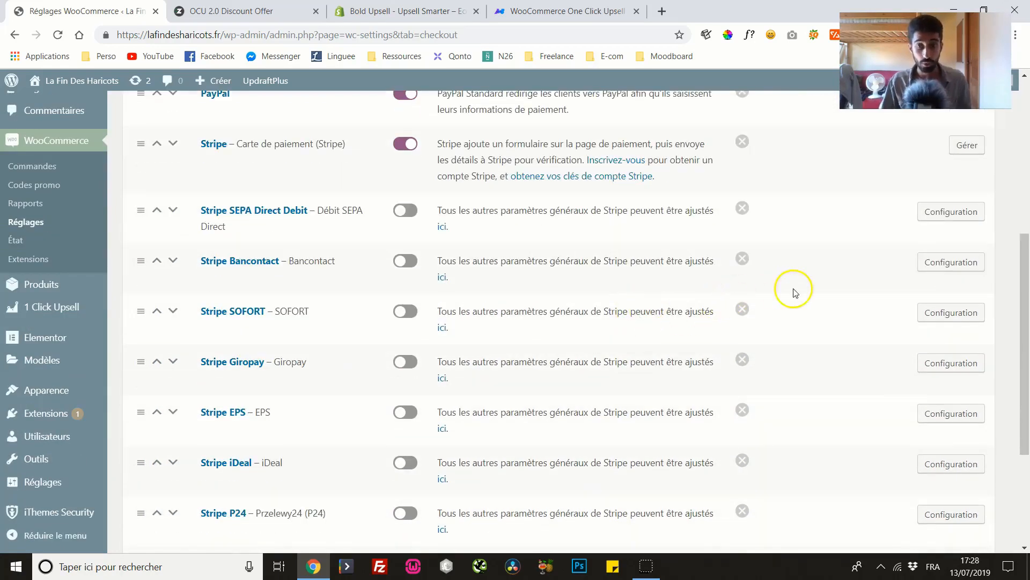
Disable the Stripe card payment method in the WooCommerce payment settings
scroll(789, 243, up, 2)
scroll(790, 243, up, 2)
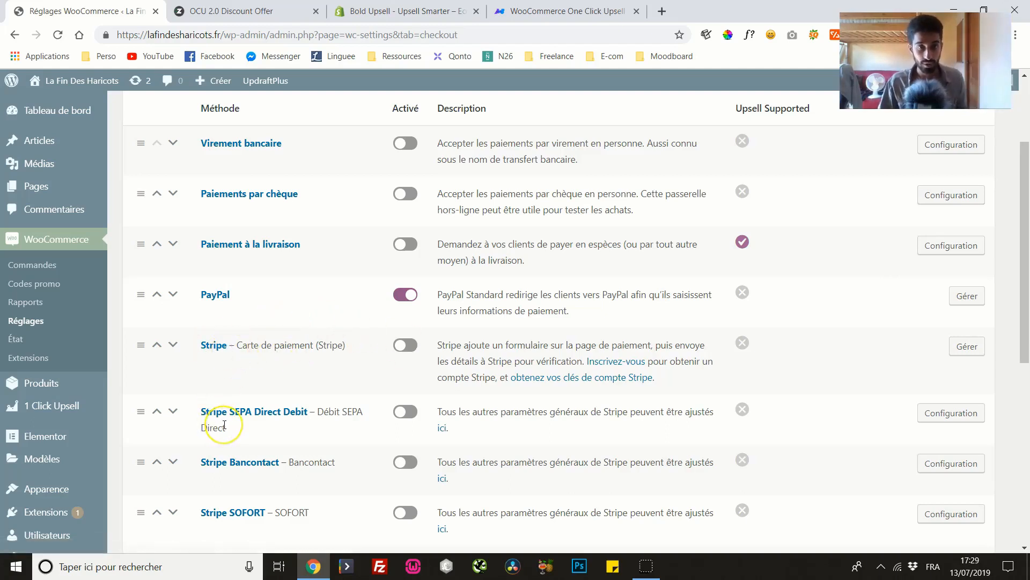
click(406, 354)
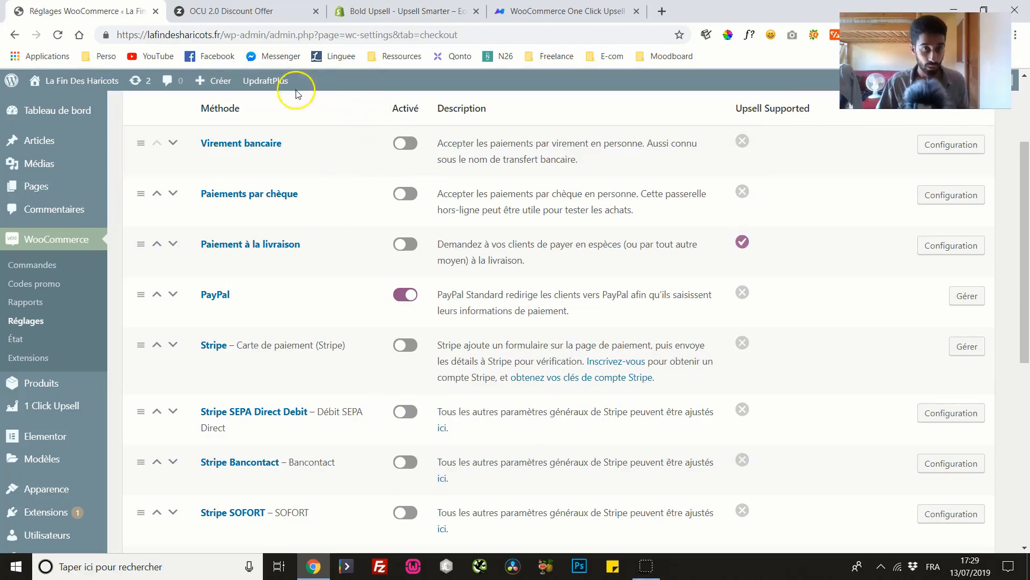
Return to the 1 Click Upsell settings, check the Funnels List, and open the form for a new funnel
click(13, 36)
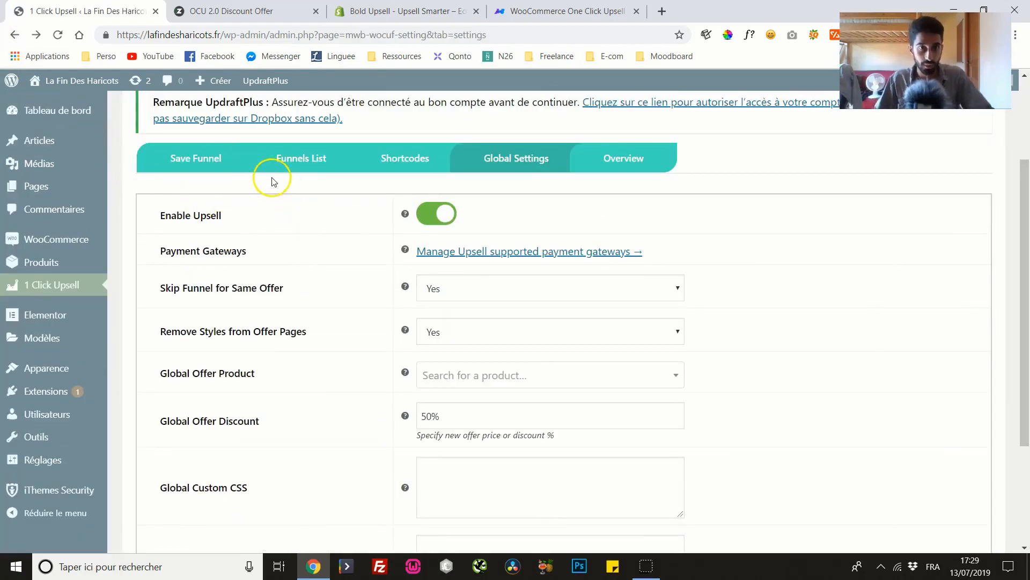
click(305, 160)
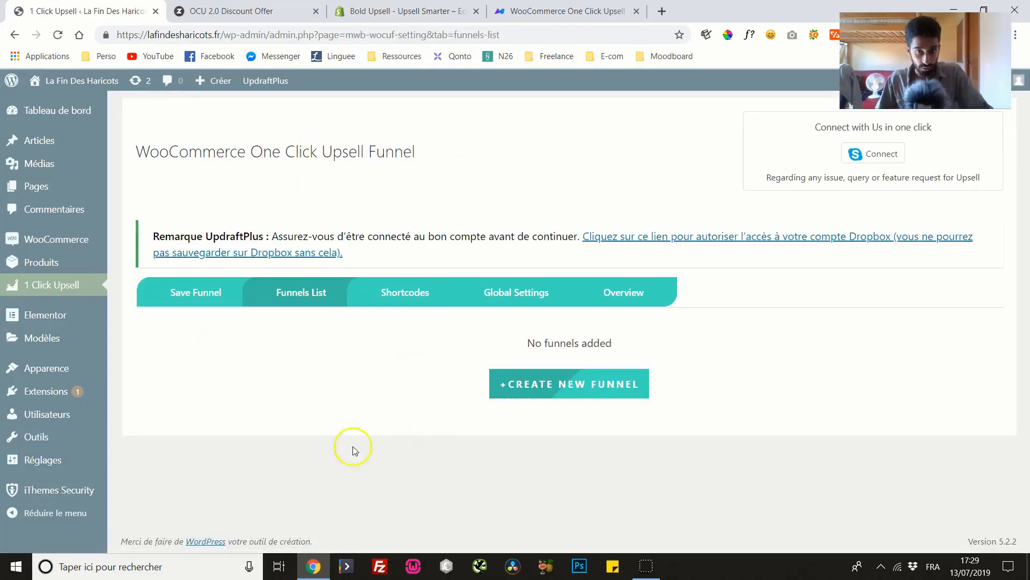
click(194, 294)
scroll(276, 336, down, 4)
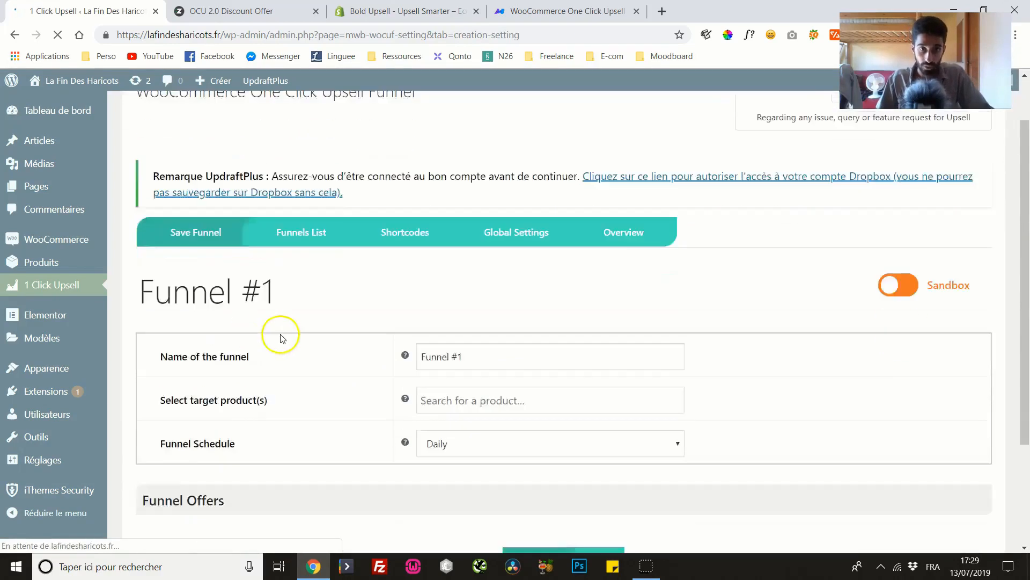
Name the funnel "Funnel tente" and select the Tente product as its target product
click(463, 217)
key(ctrl+a)
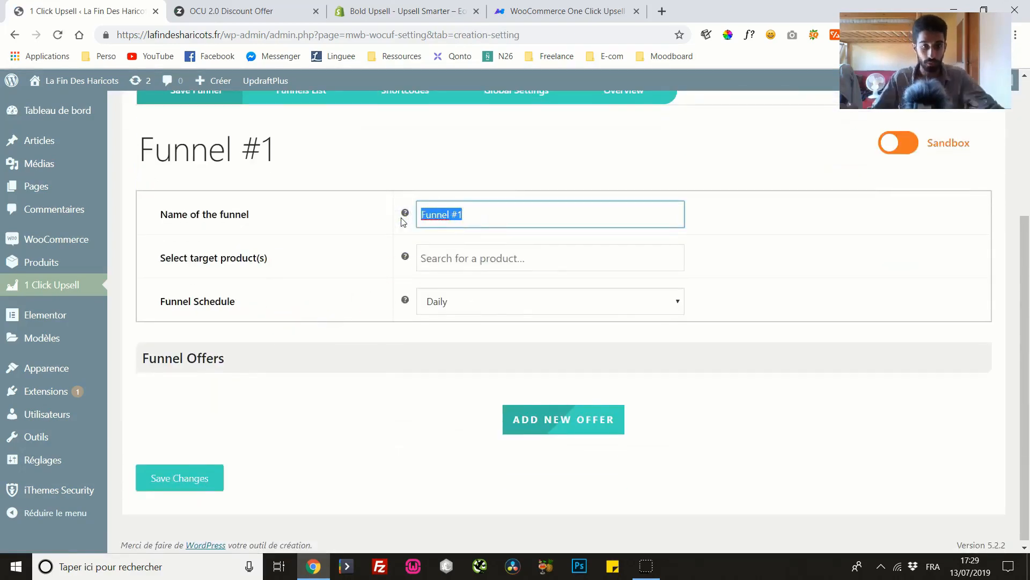
text(Funnel t)
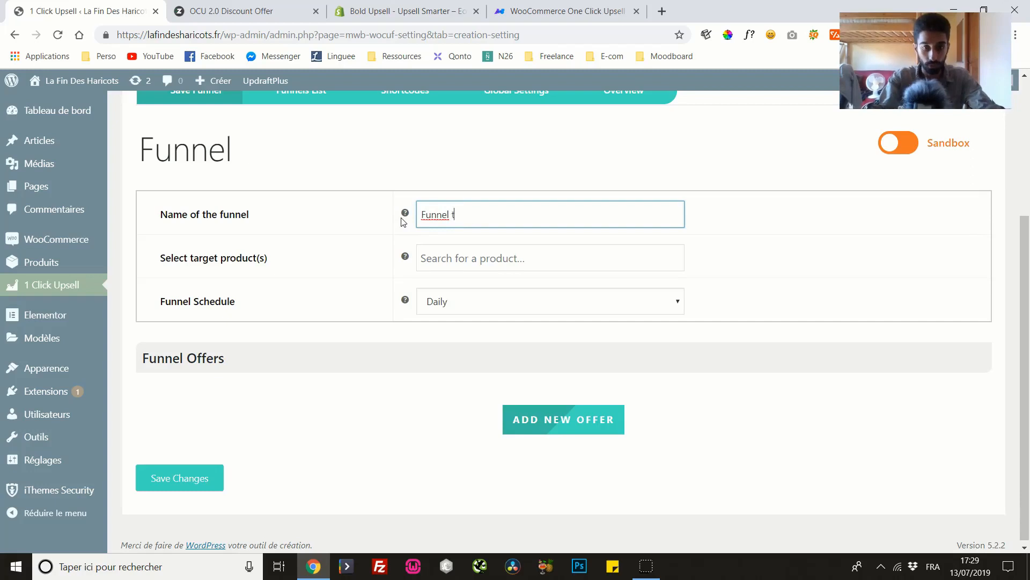
text(ente)
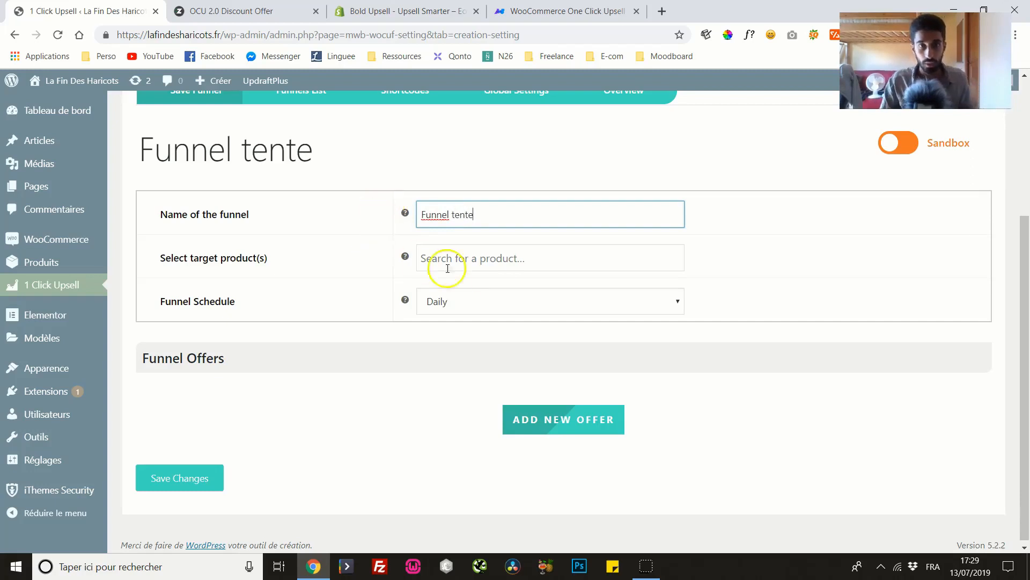
click(494, 259)
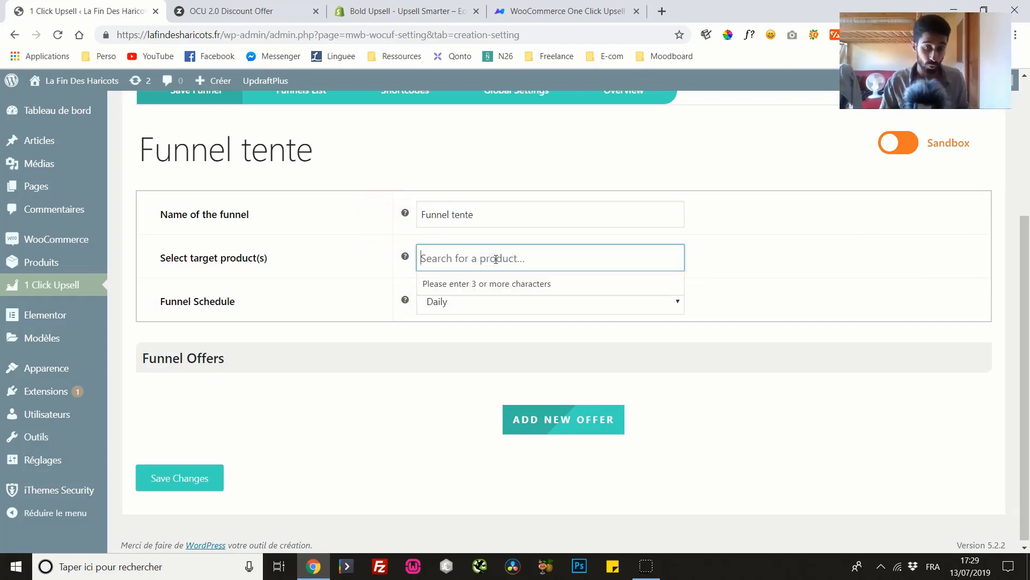
text(tente)
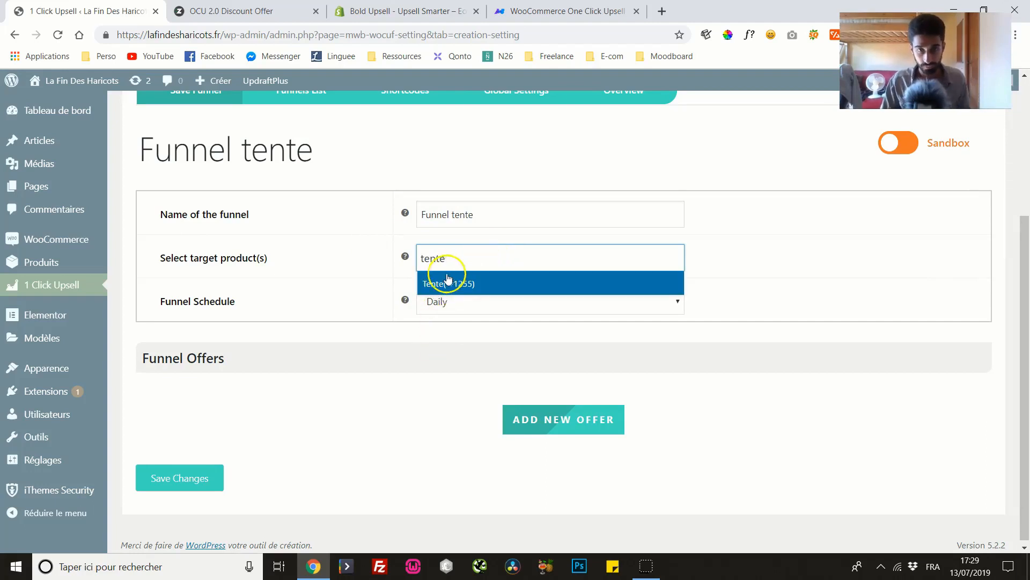
click(450, 281)
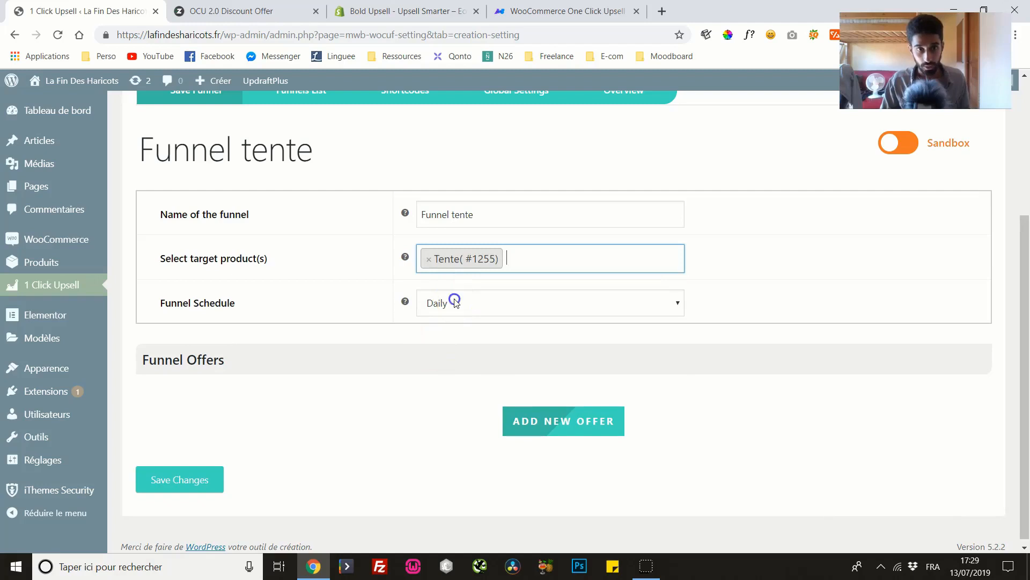
Set the funnel schedule to Daily and add a new offer to the funnel
click(455, 302)
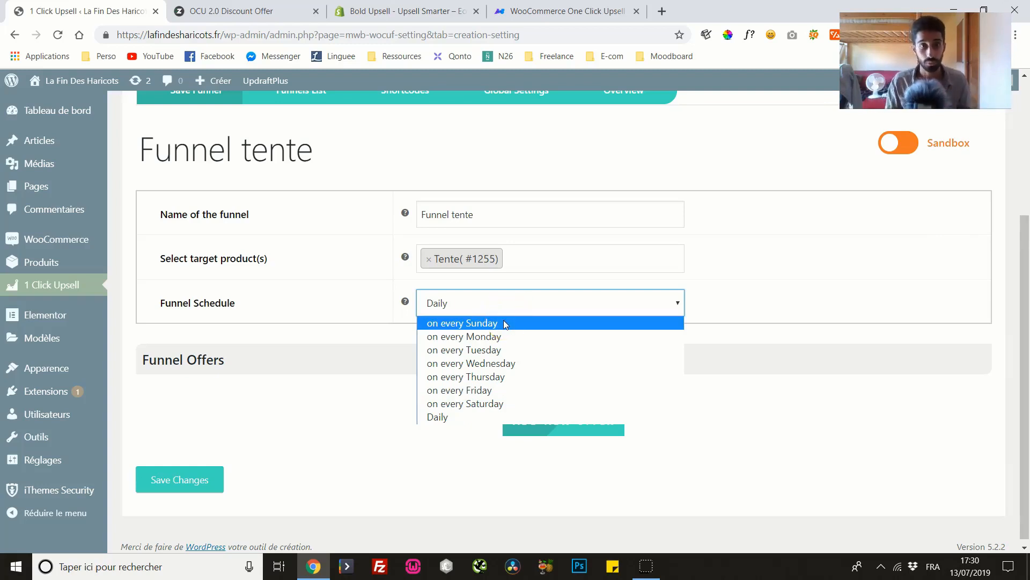
click(460, 417)
scroll(378, 396, down, 1)
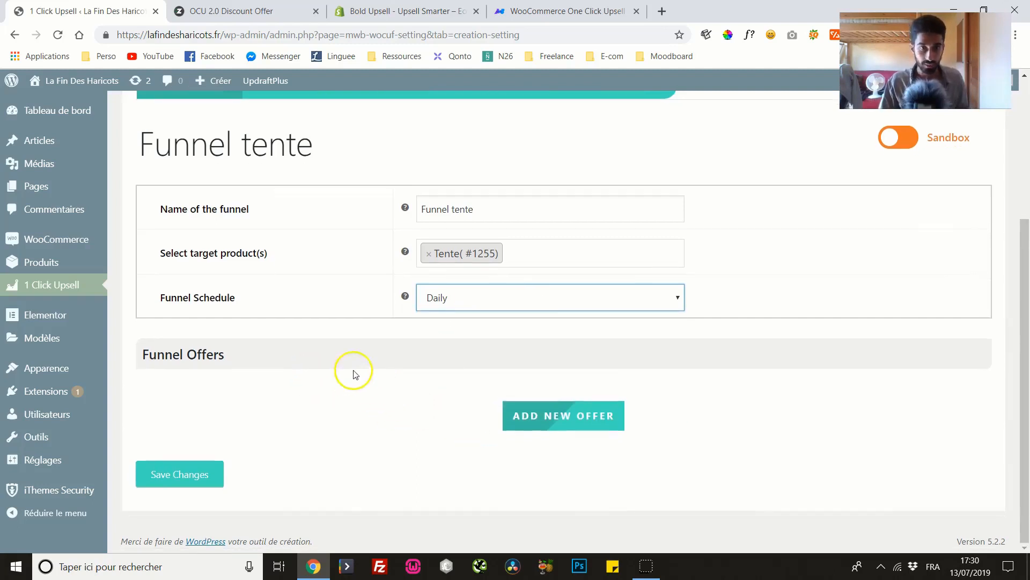
click(569, 410)
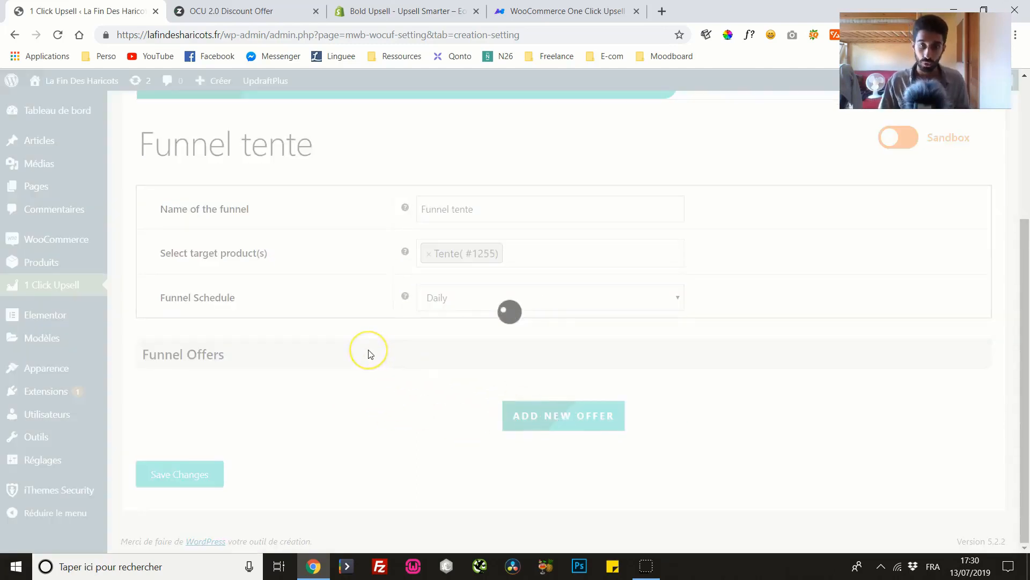
Review Offer #1's product, price/discount, redirect and template settings
scroll(352, 328, down, 5)
scroll(338, 315, up, 2)
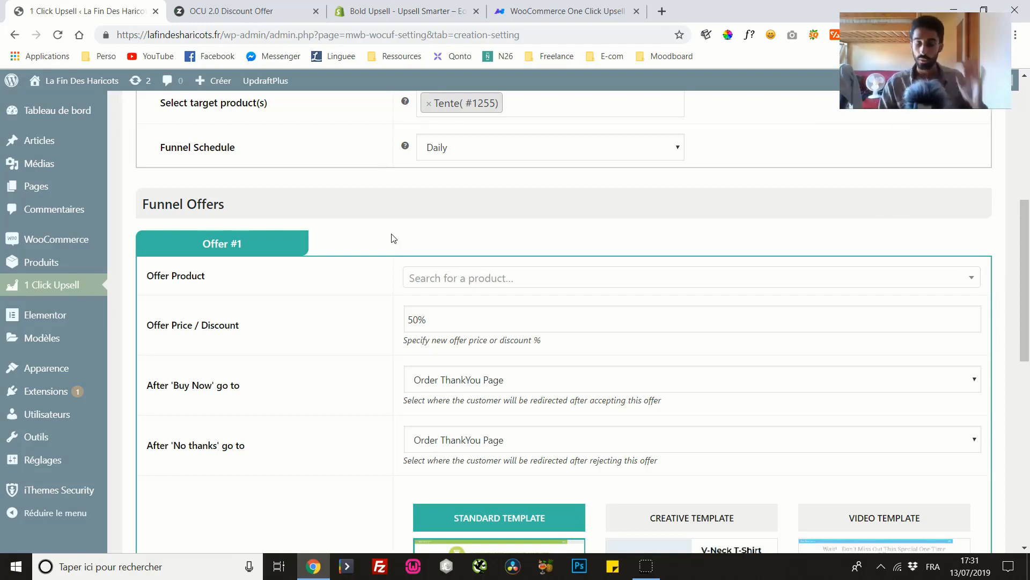
scroll(345, 264, down, 1)
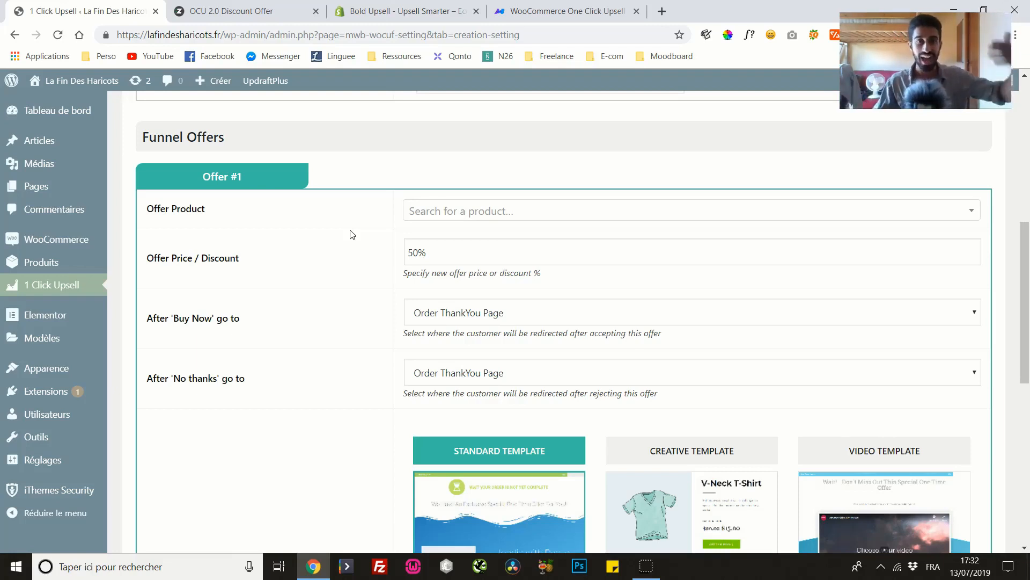
click(349, 232)
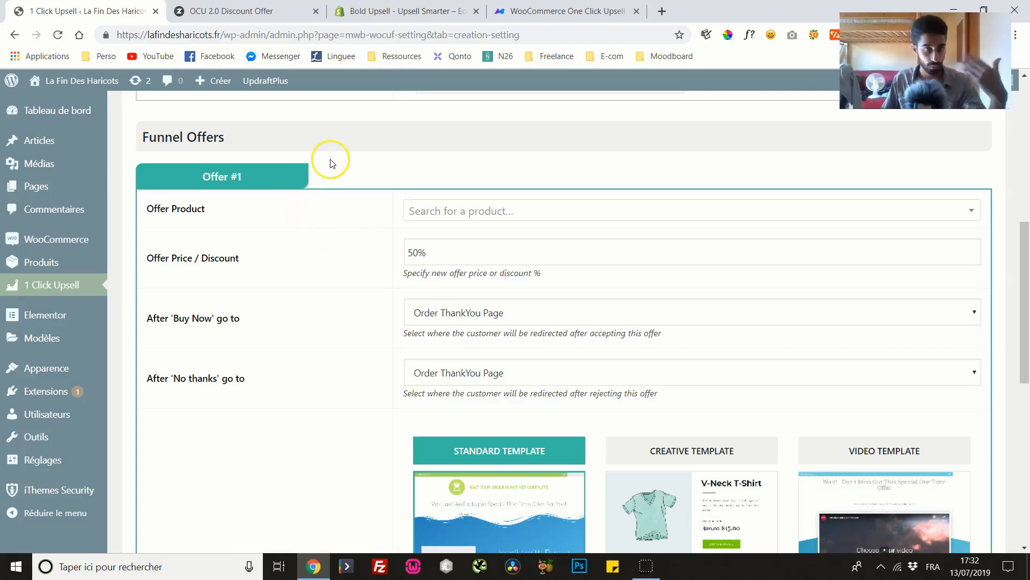
scroll(368, 197, down, 1)
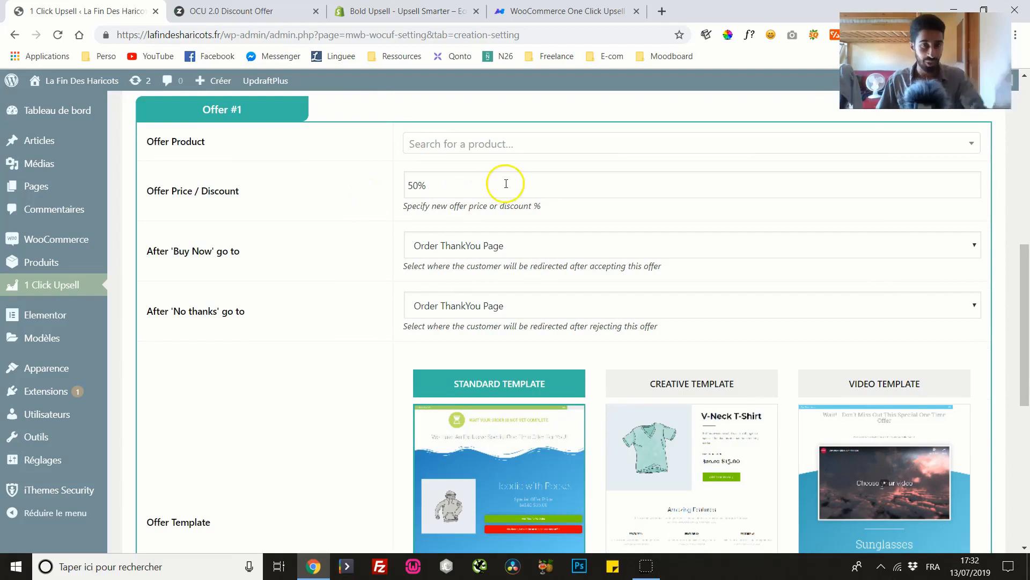
double_click(436, 187)
key(ctrl+a)
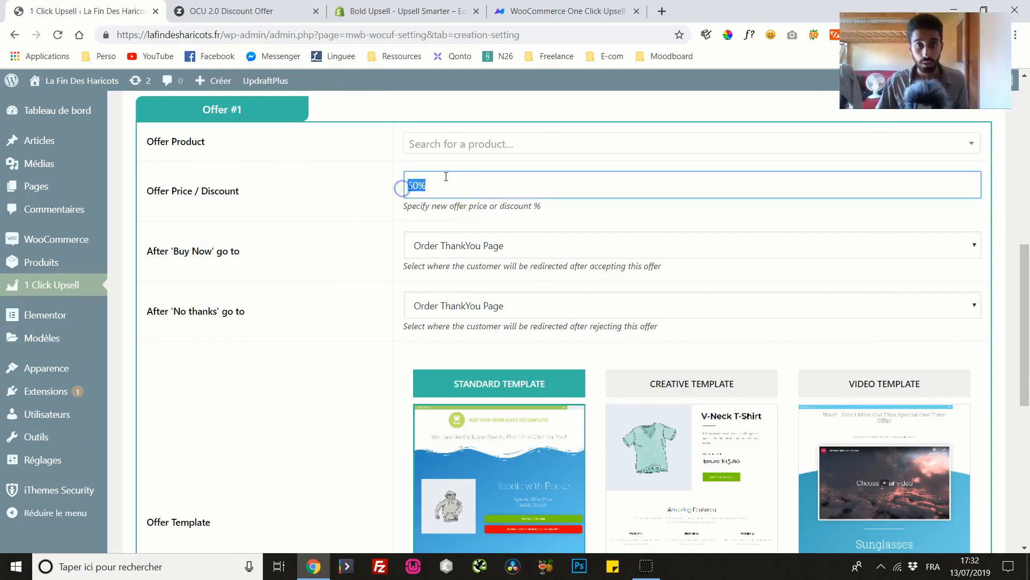
scroll(490, 168, up, 2)
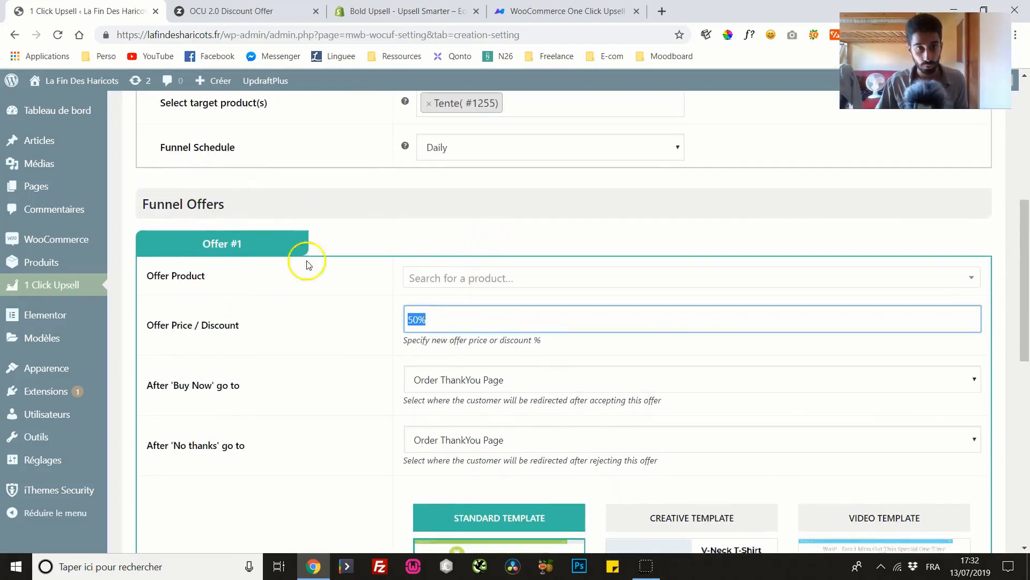
Select Sardines as the product of Offer #1 and keep its offer discount at 50%
click(443, 280)
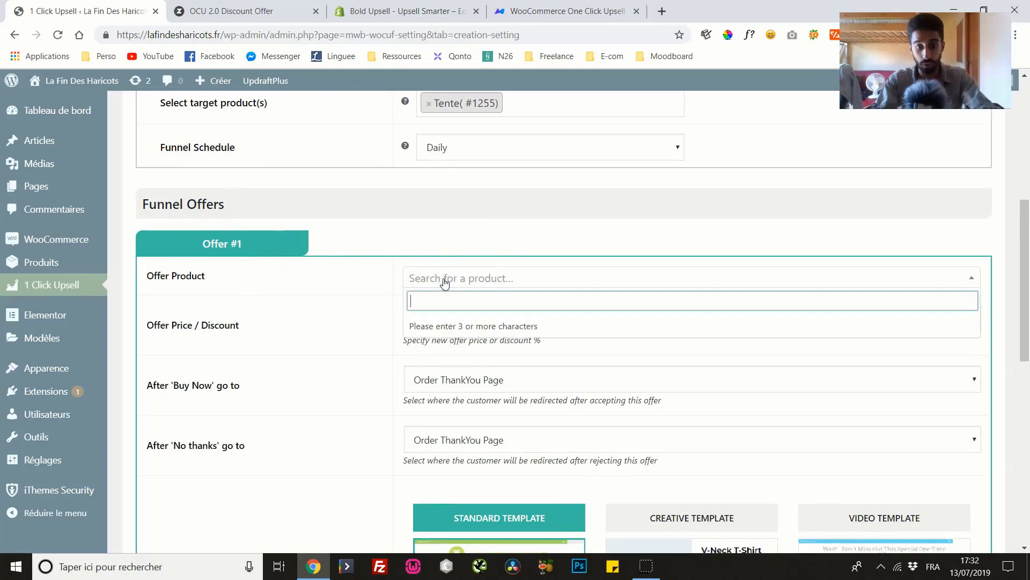
text(sardines)
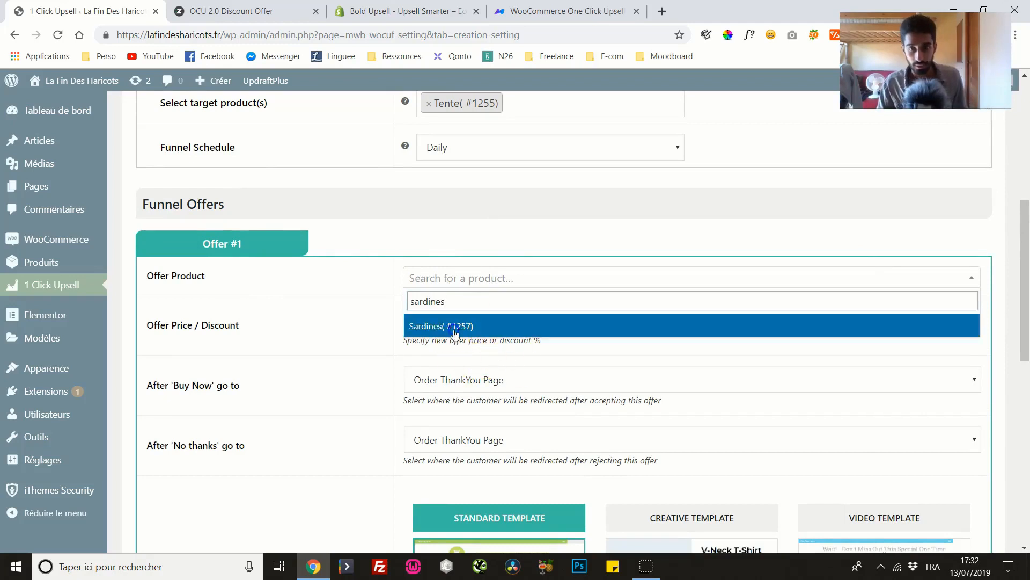
click(453, 326)
drag(418, 320, 407, 320)
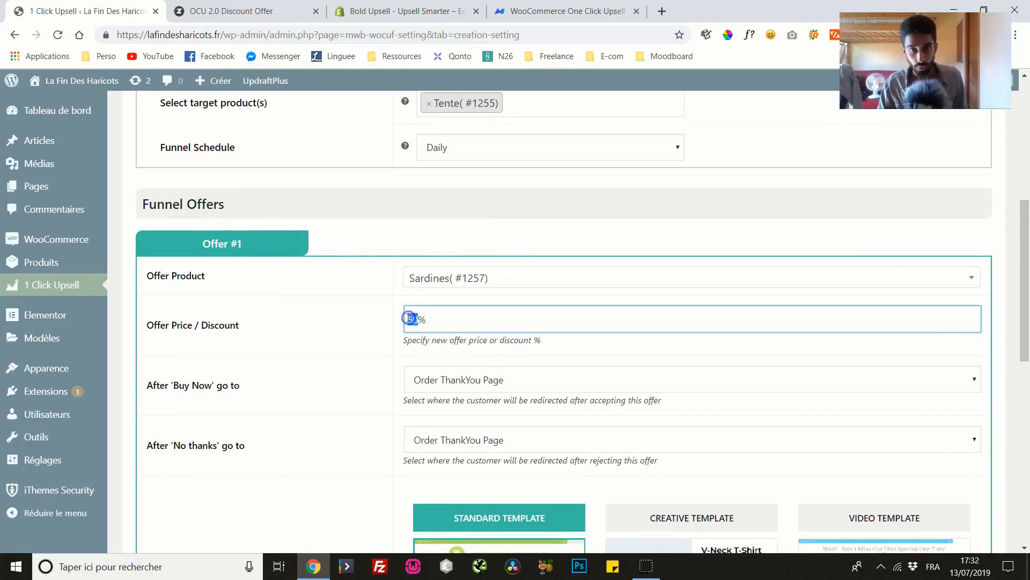
click(375, 332)
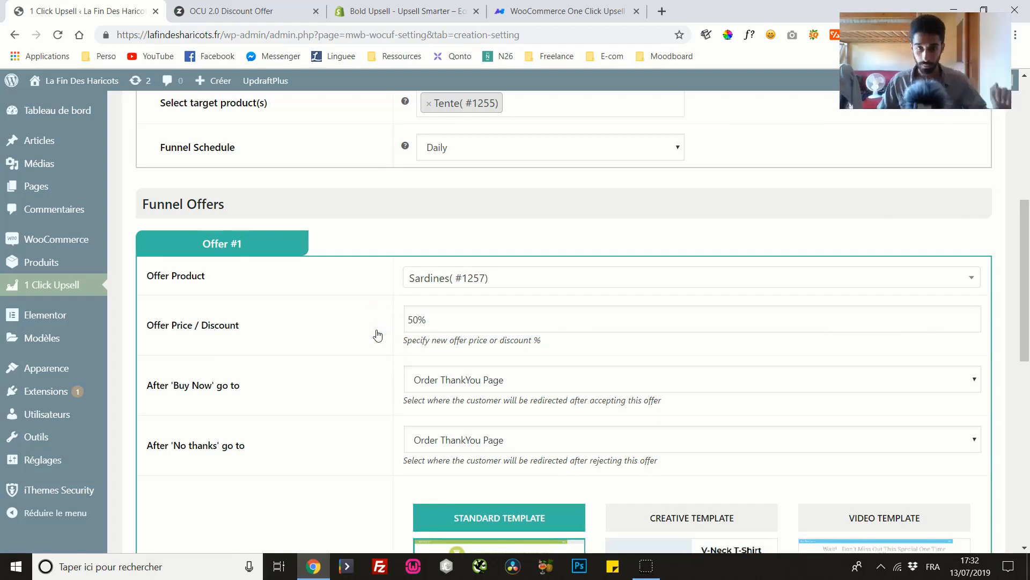
drag(469, 321, 406, 320)
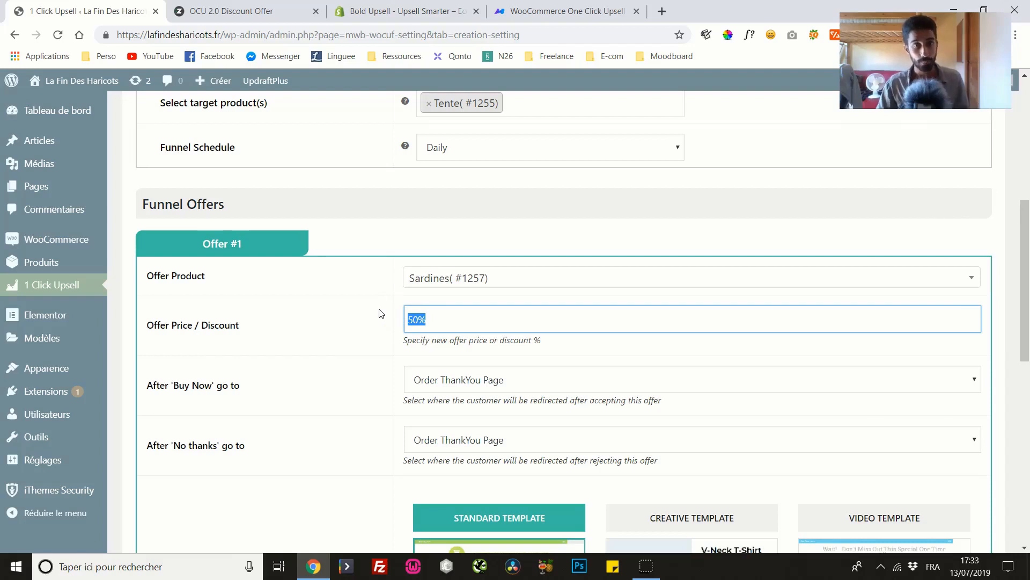
click(381, 314)
scroll(391, 386, down, 1)
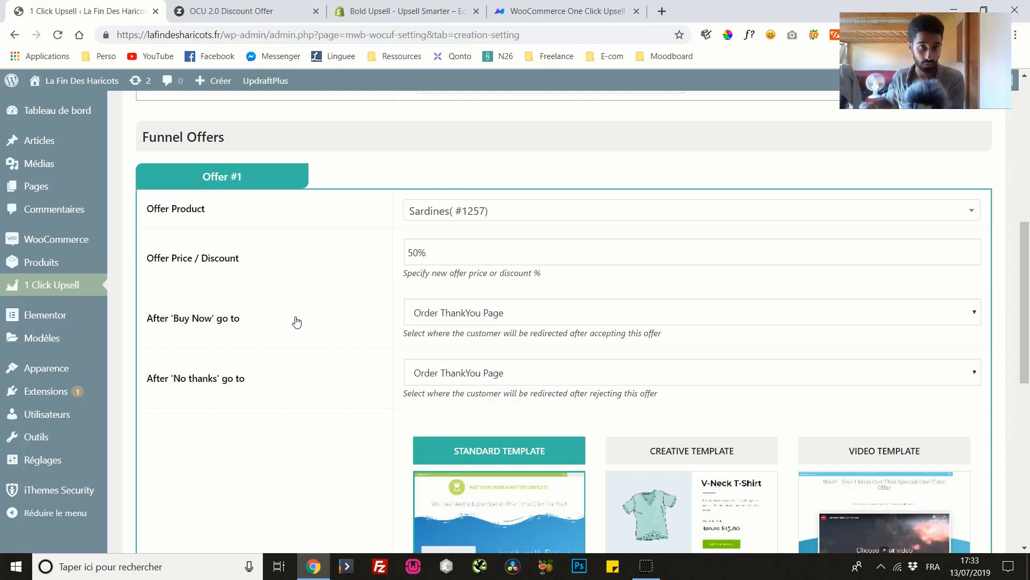
Examine the redirect choices after 'Buy Now' and 'No thanks' and the available page templates of Offer #1
click(515, 332)
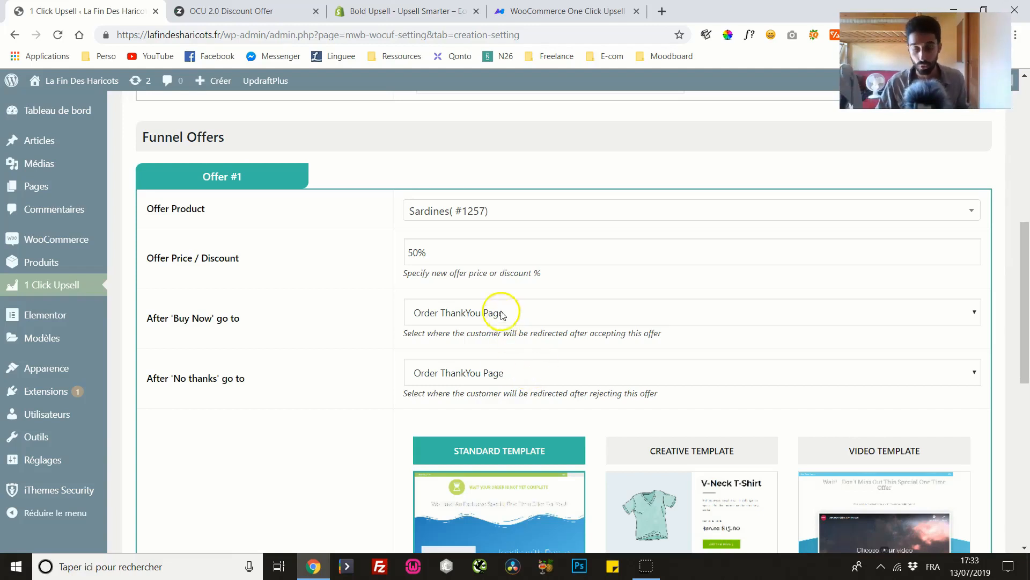
scroll(290, 365, down, 1)
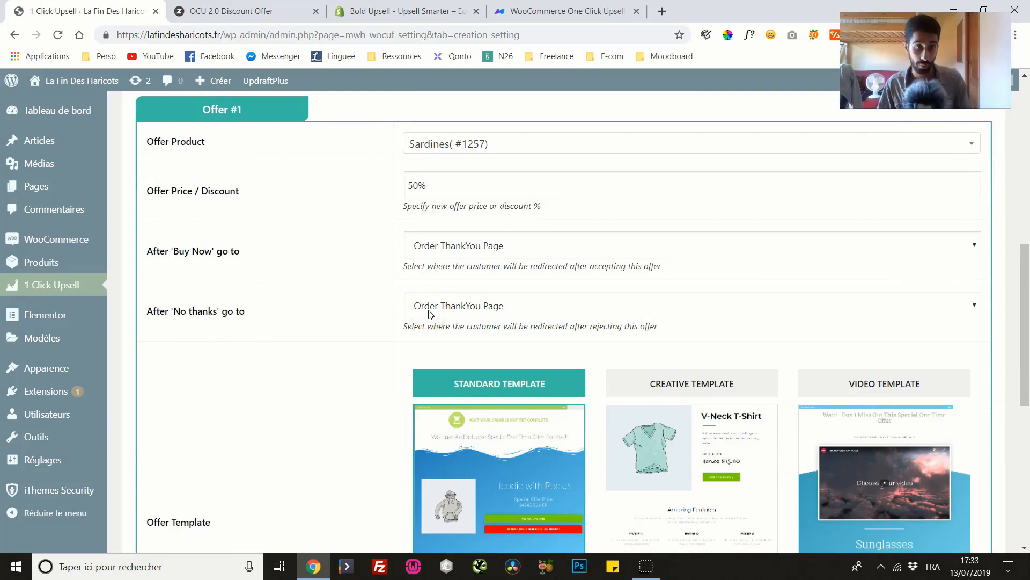
scroll(386, 292, down, 2)
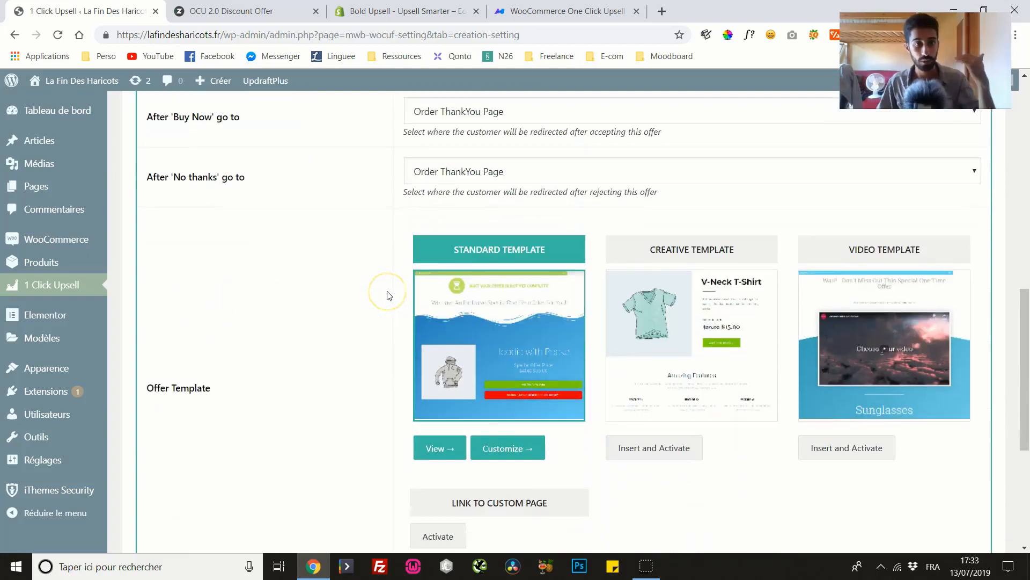
scroll(389, 295, up, 3)
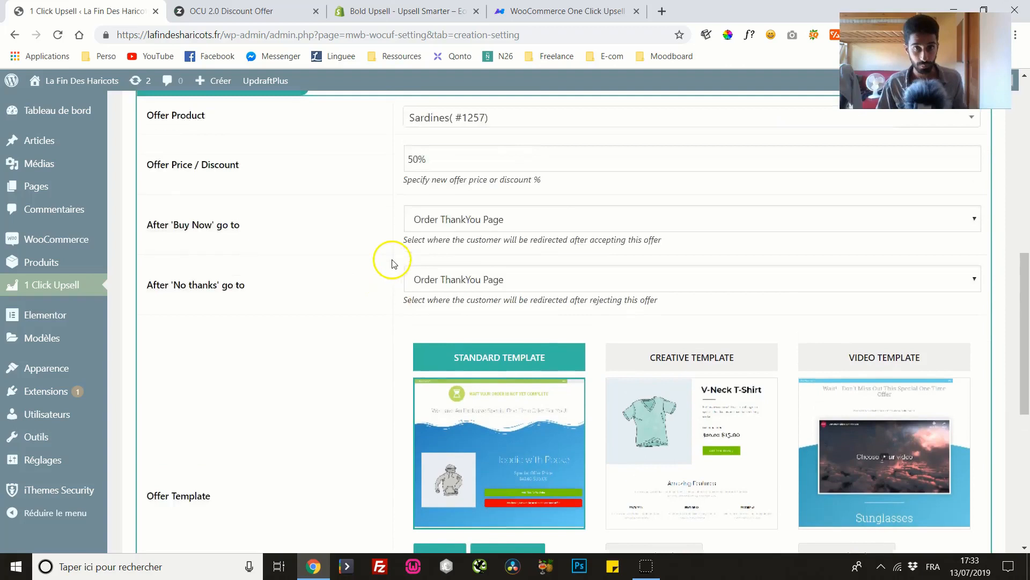
click(472, 307)
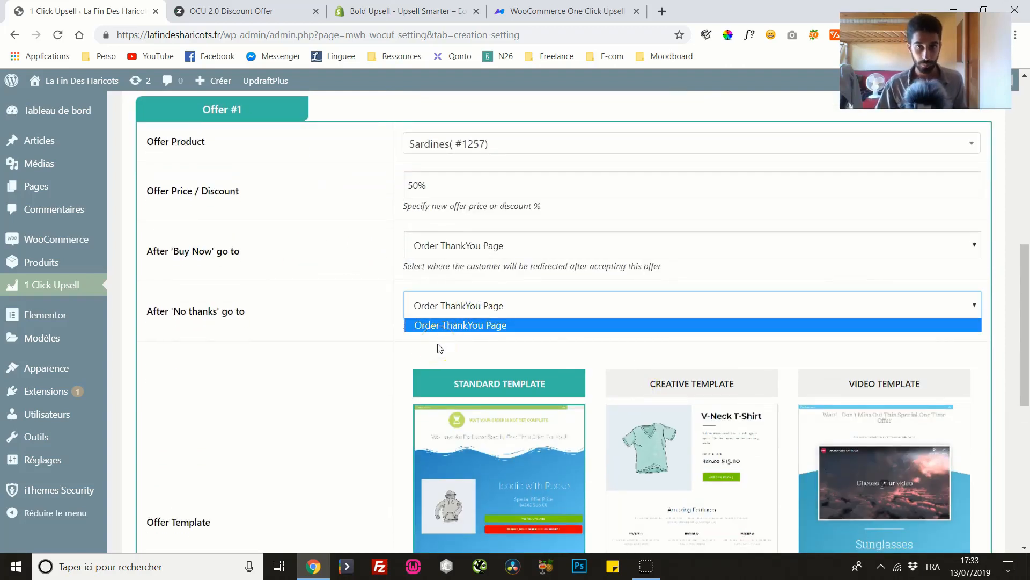
click(334, 300)
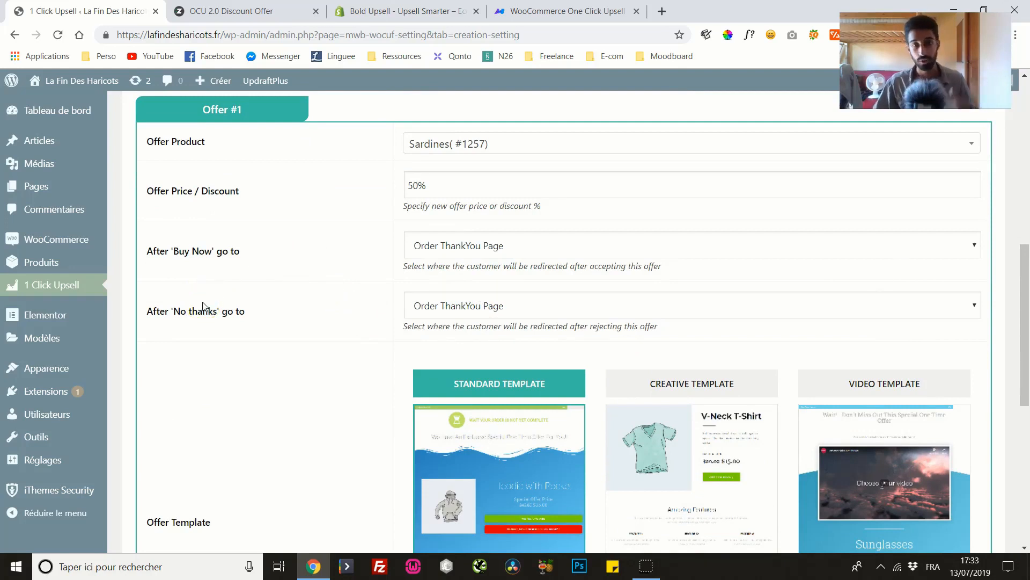
scroll(416, 279, down, 1)
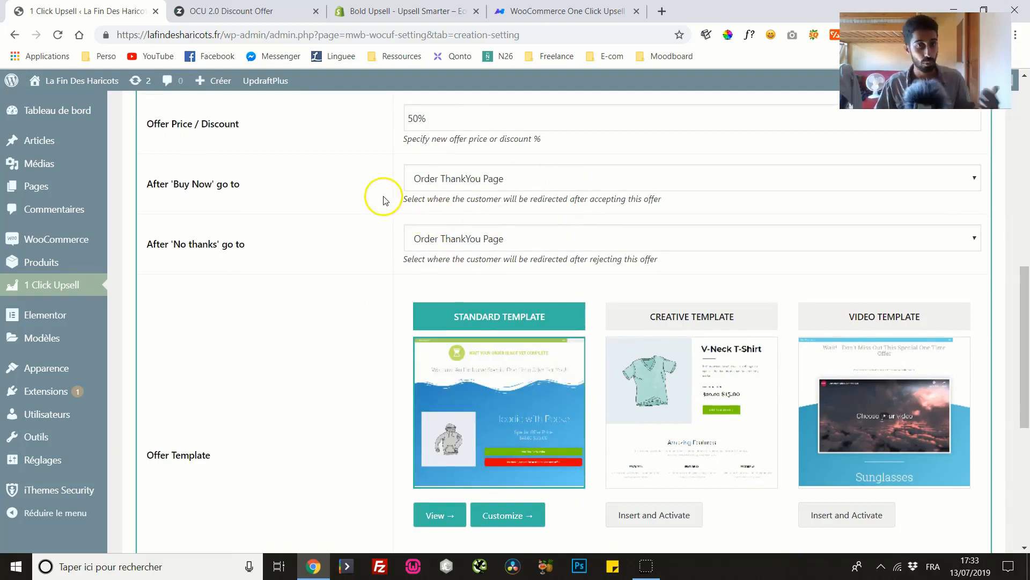
scroll(436, 299, down, 2)
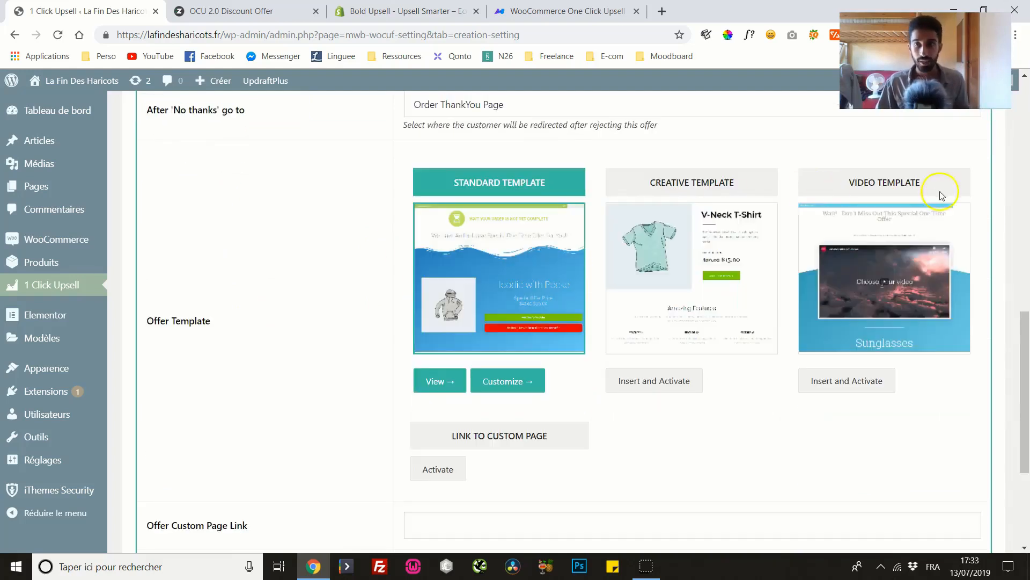
Preview the Standard Template offer page of Offer #1, look through its sections and close the preview
click(438, 382)
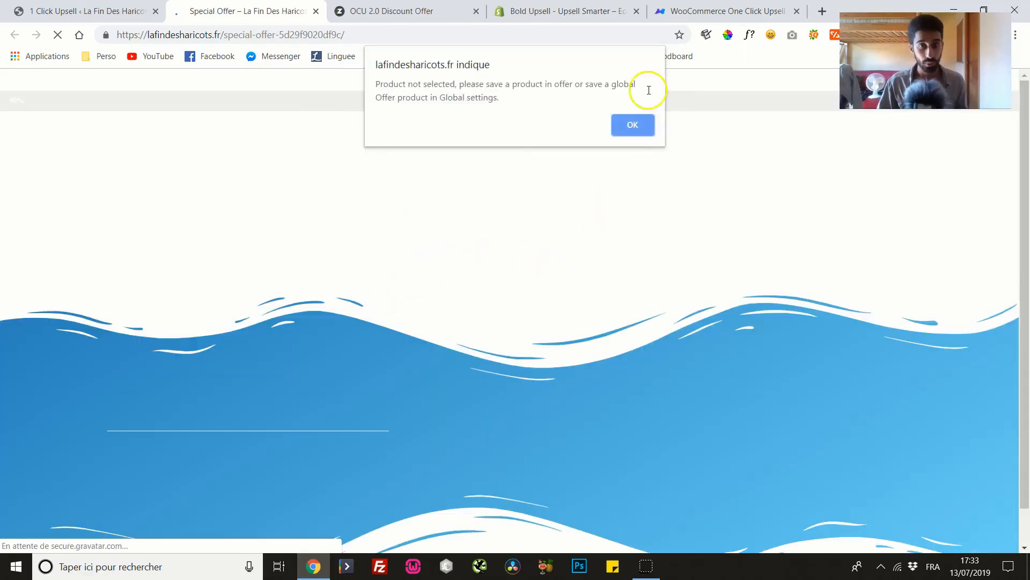
click(625, 126)
drag(1024, 118, 1026, 307)
drag(1026, 388, 1026, 117)
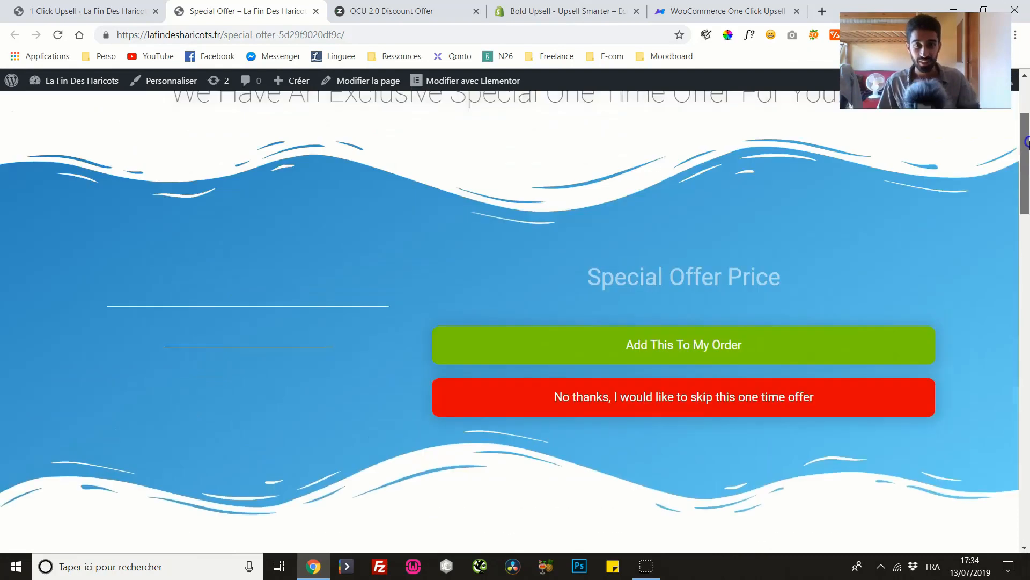
scroll(569, 223, down, 6)
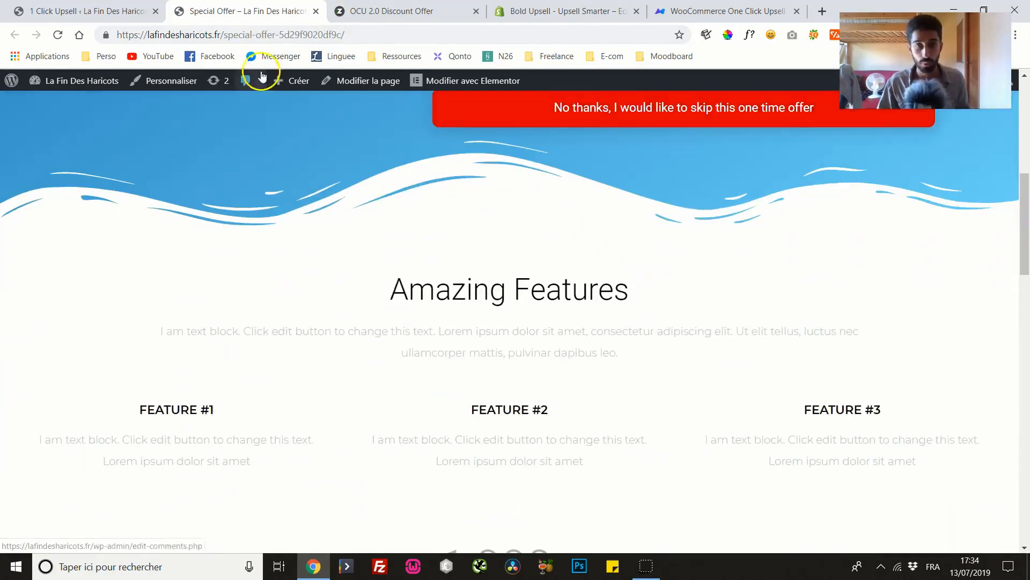
click(315, 12)
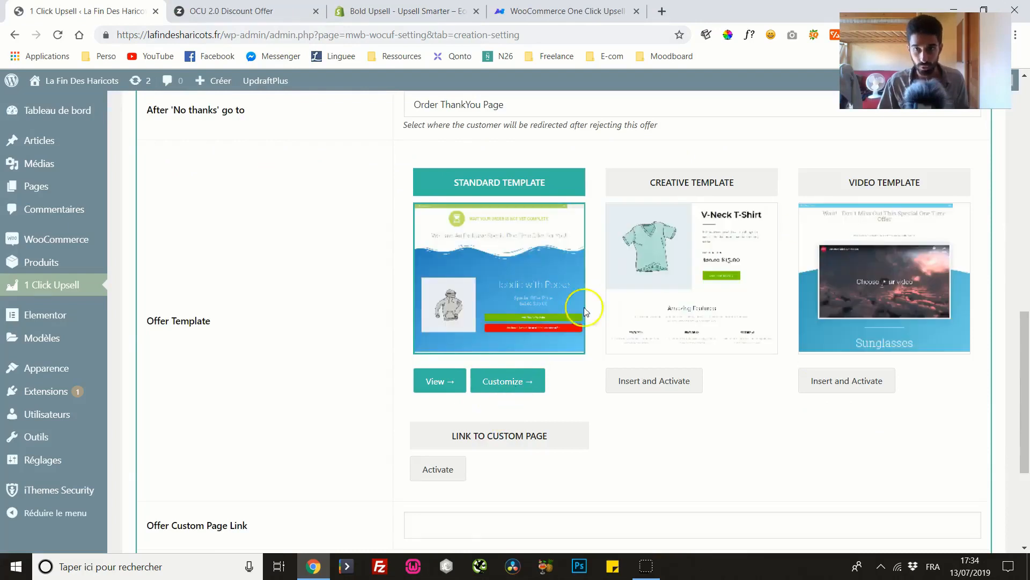
Examine Offer #1's custom page link option and recheck the funnel's name, target product and schedule
scroll(461, 430, down, 3)
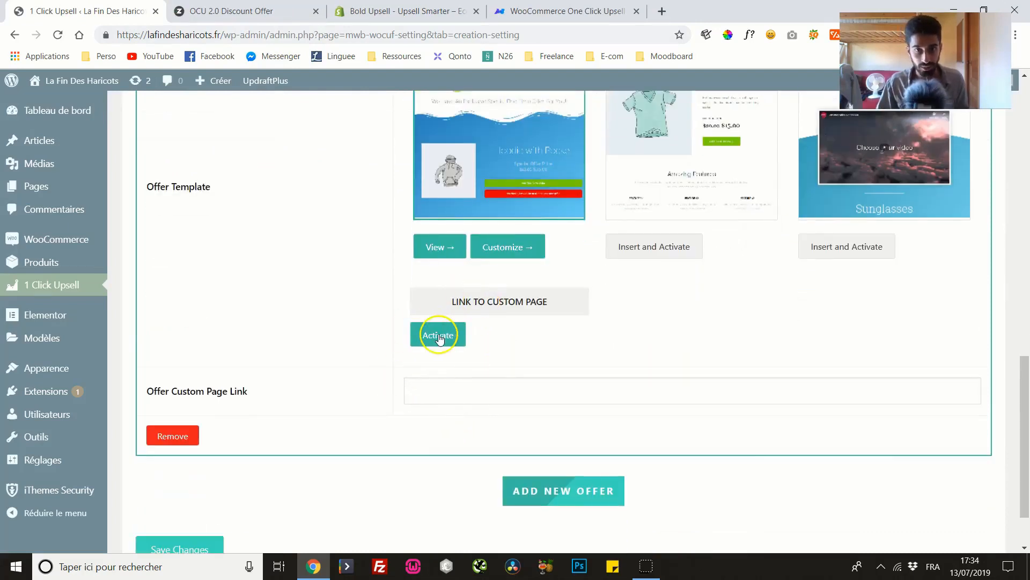
click(462, 388)
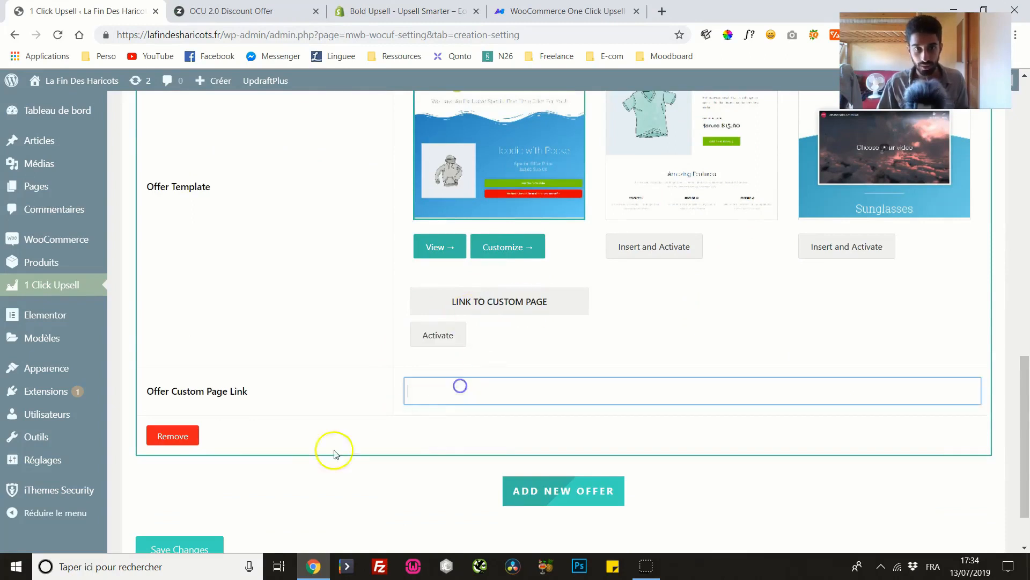
scroll(317, 418, up, 7)
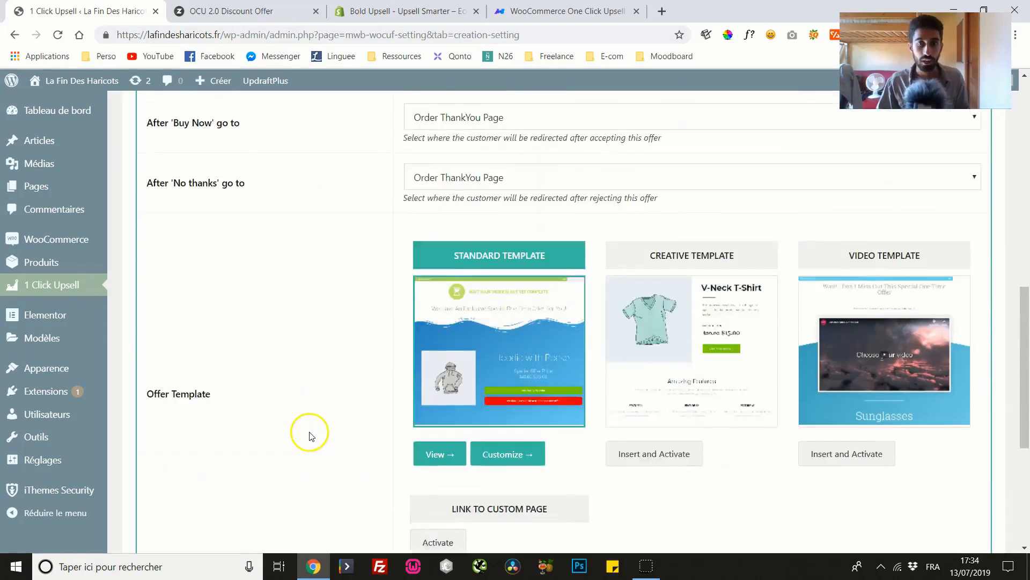
scroll(308, 422, up, 8)
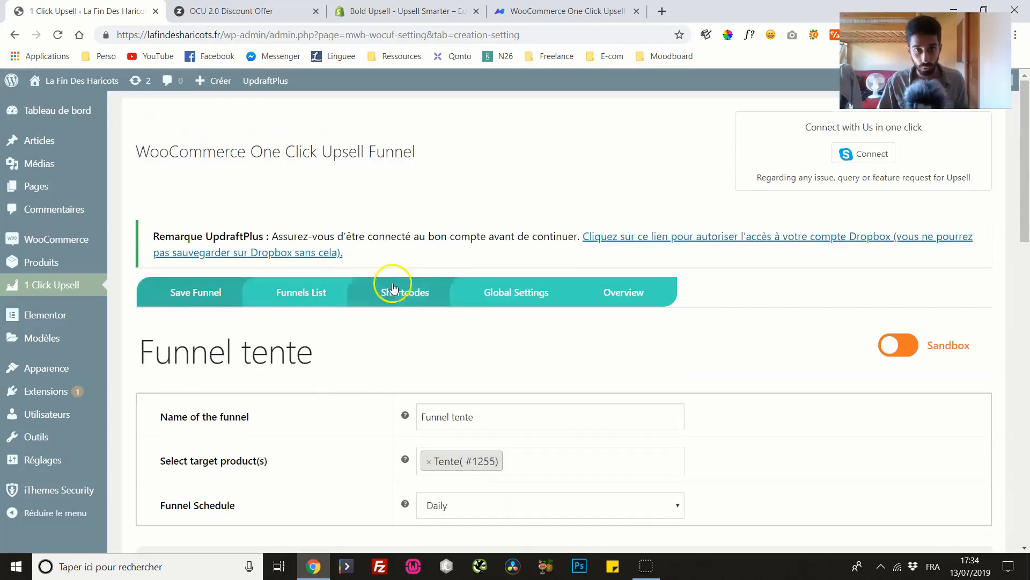
drag(1020, 176, 999, 429)
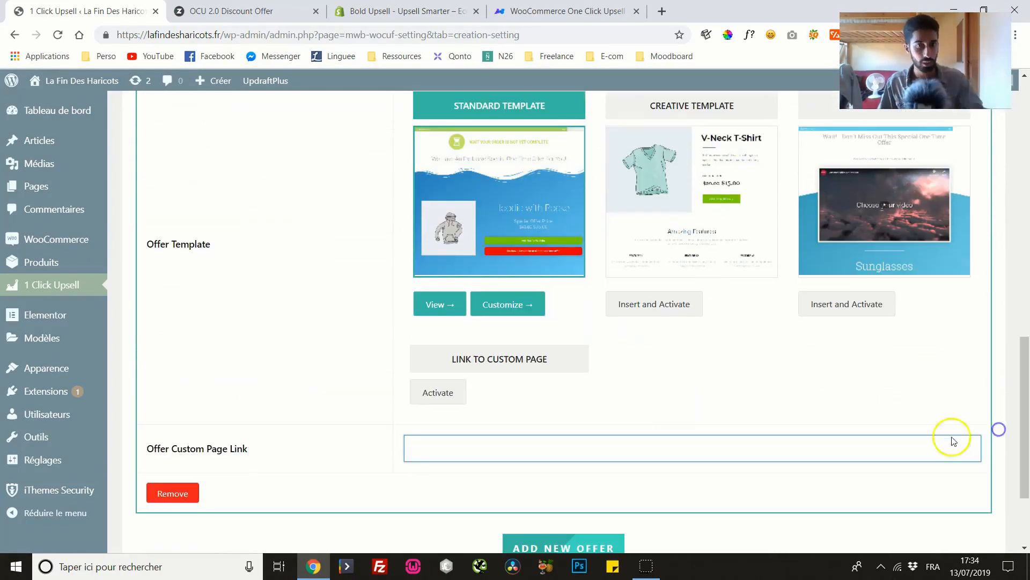
Try to open Offer #1's Standard Template for customizing in Elementor, checking the offer settings while it loads
click(502, 306)
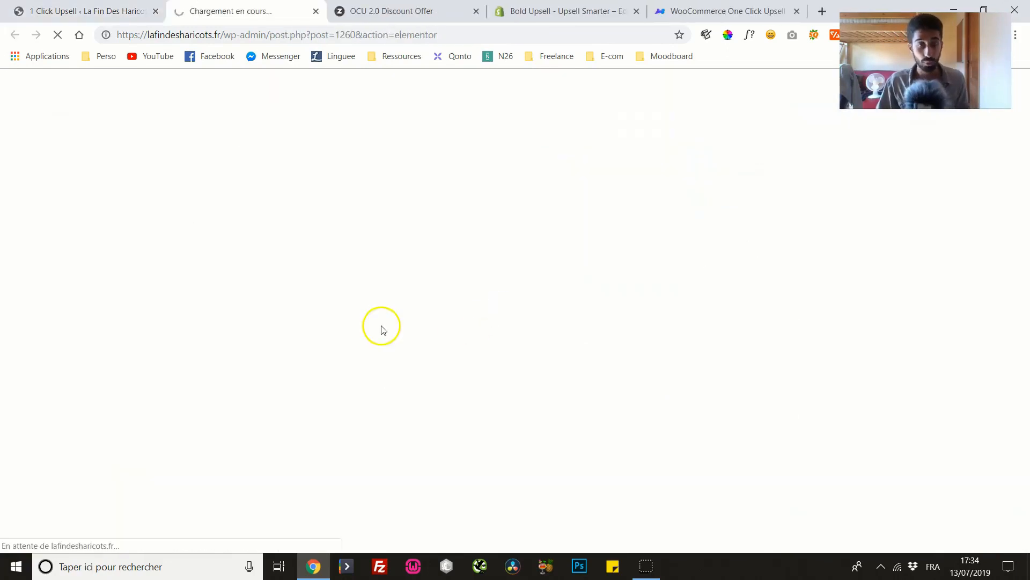
key(ctrl+1)
scroll(333, 340, up, 6)
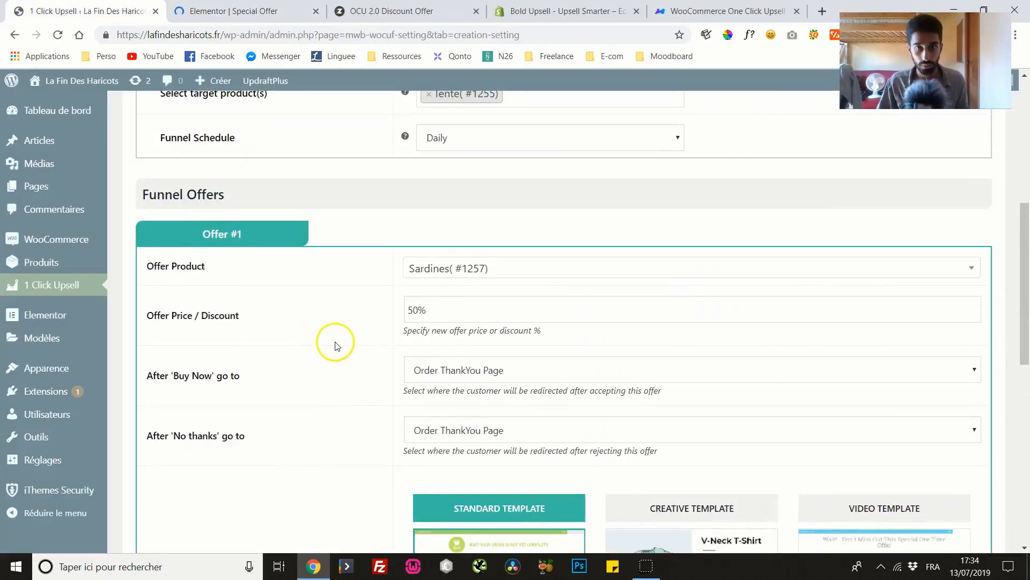
scroll(408, 298, down, 3)
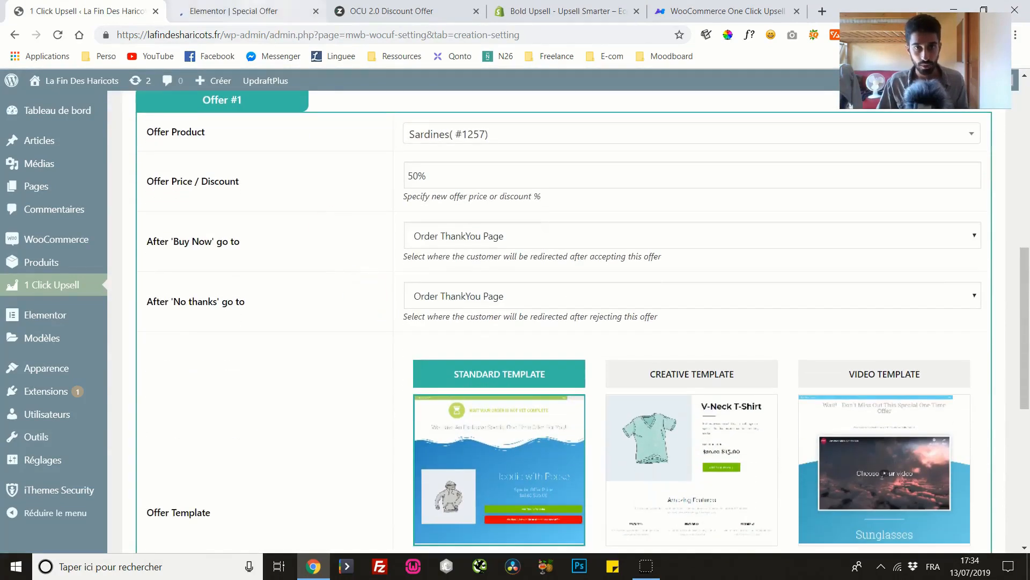
click(245, 11)
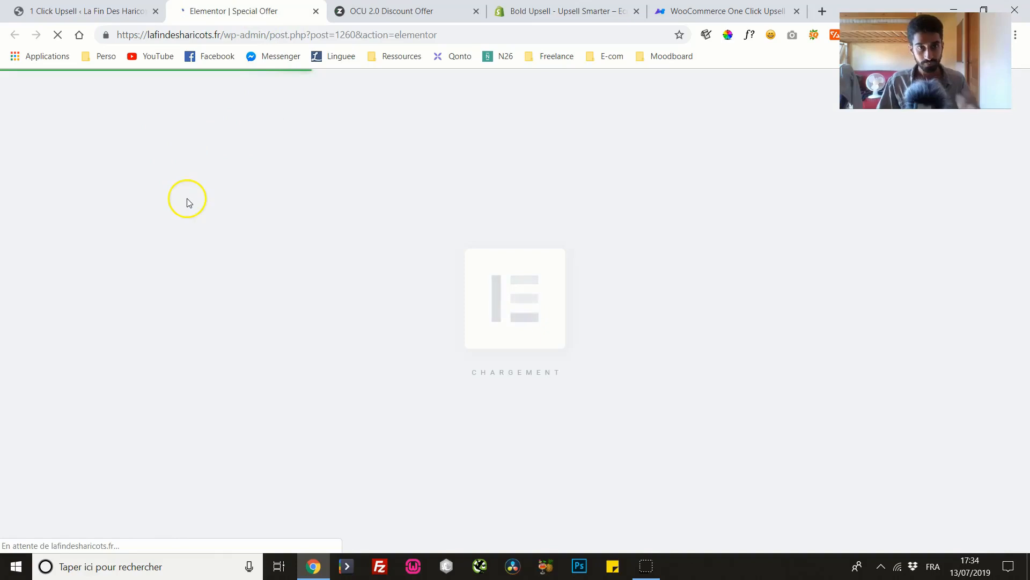
click(626, 127)
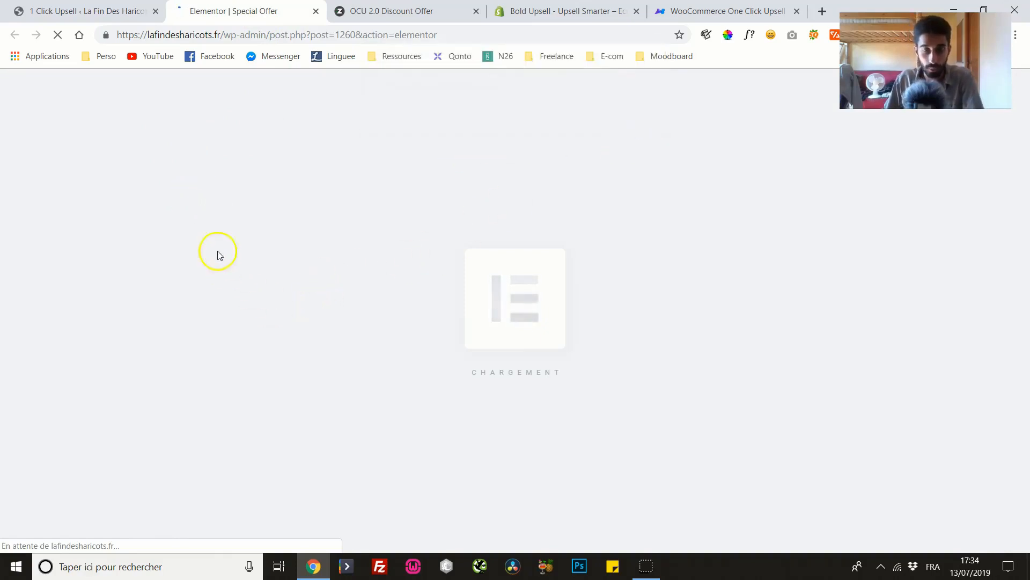
scroll(547, 303, down, 1)
scroll(488, 290, up, 1)
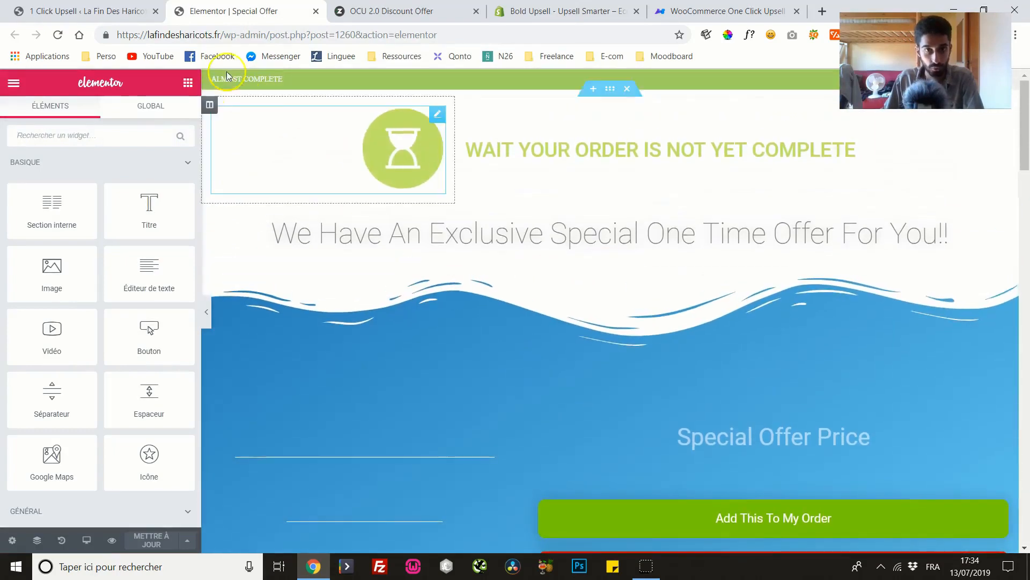
Return to the funnel settings and save the Funnel tente changes with the Sardines offer
key(ctrl+shift+Tab)
scroll(265, 368, down, 7)
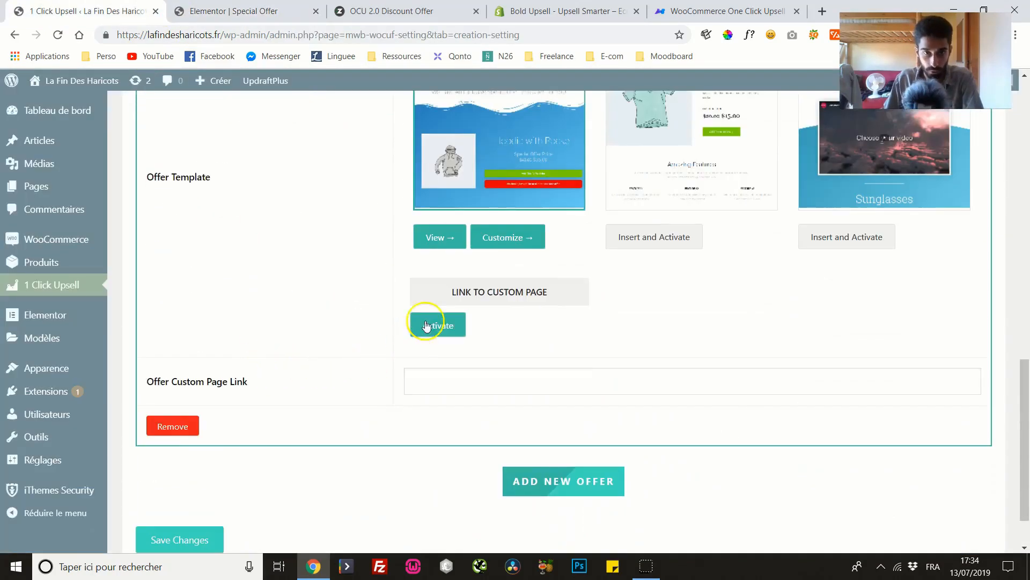
click(201, 532)
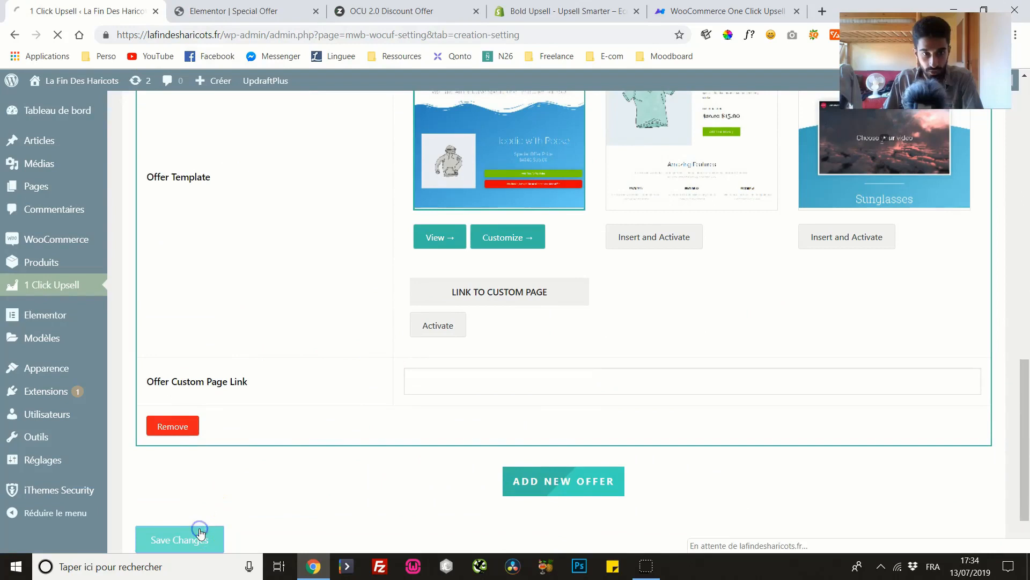
scroll(299, 290, down, 9)
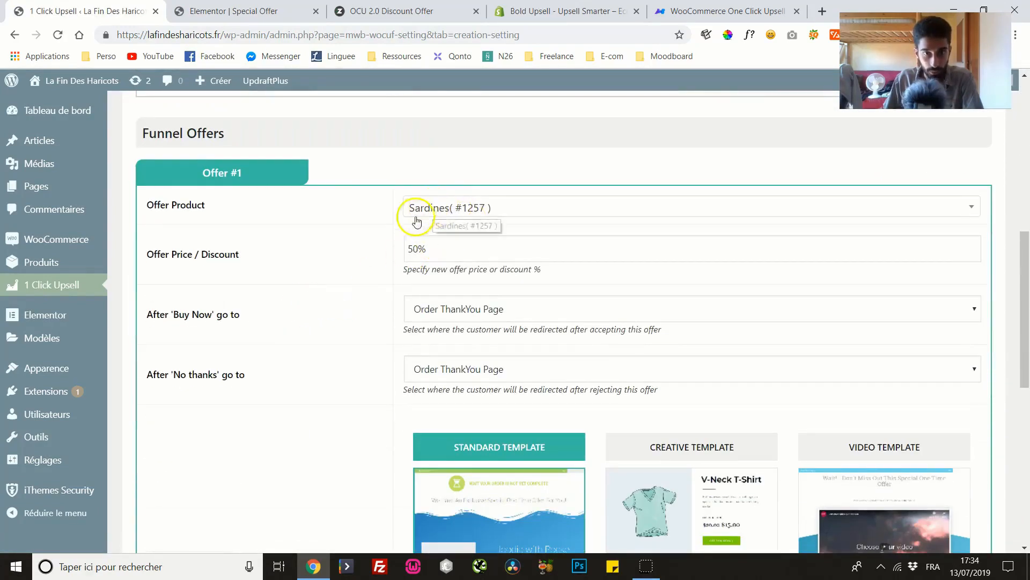
Preview the saved offer's Standard Template page to check the Sardines product and discounted price, and close the preview
scroll(429, 215, down, 3)
click(445, 442)
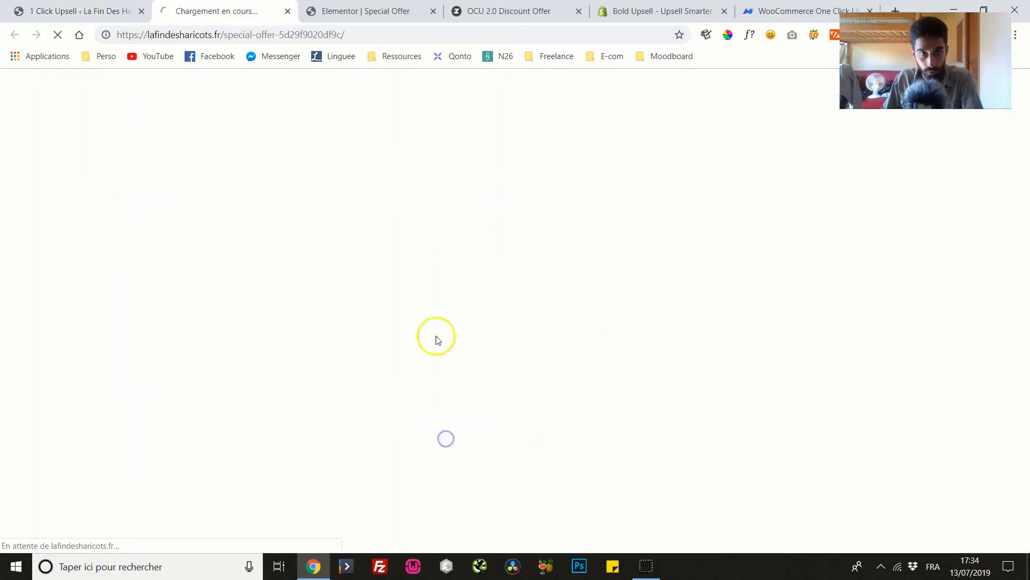
scroll(363, 264, down, 4)
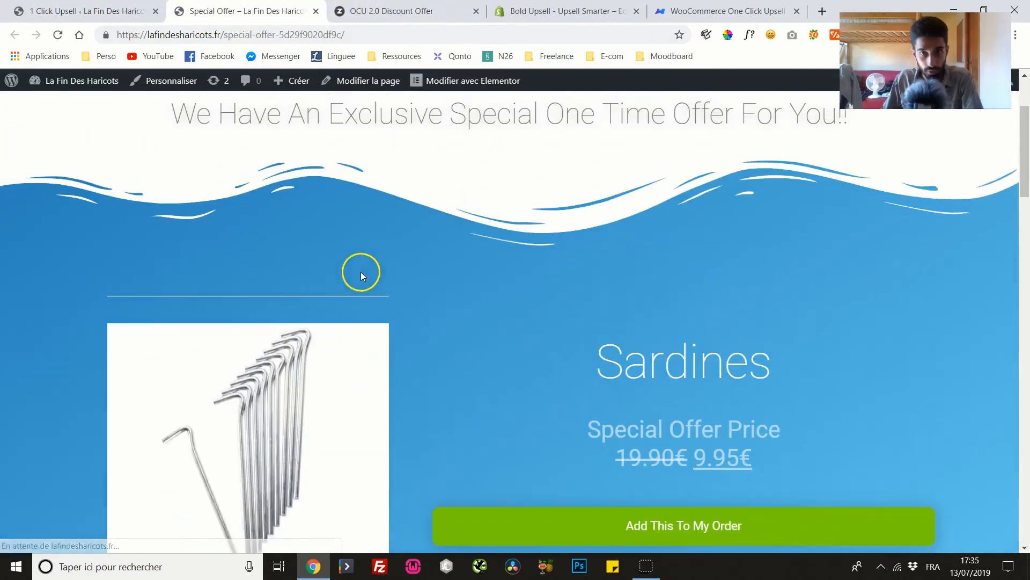
click(315, 11)
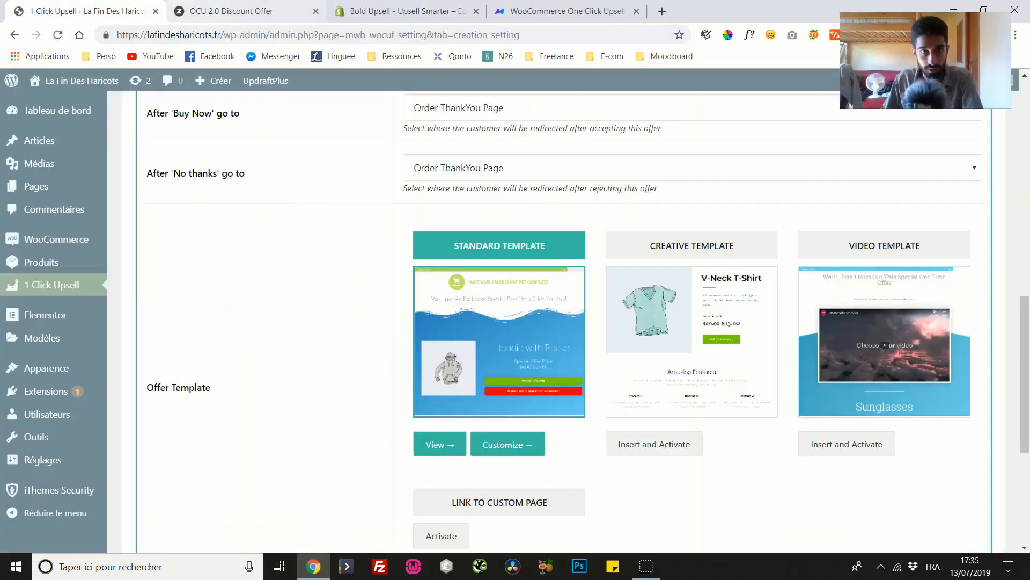
Open Offer #1's Standard Template for customizing in Elementor and examine its progress bar, heading and special offer price text widgets
scroll(376, 322, down, 3)
click(509, 315)
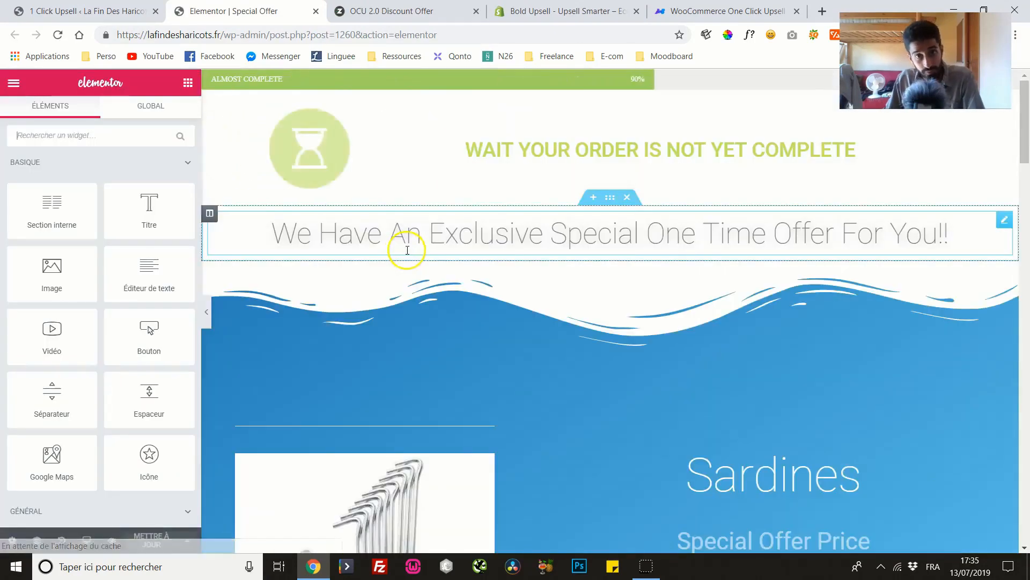
click(646, 81)
click(608, 141)
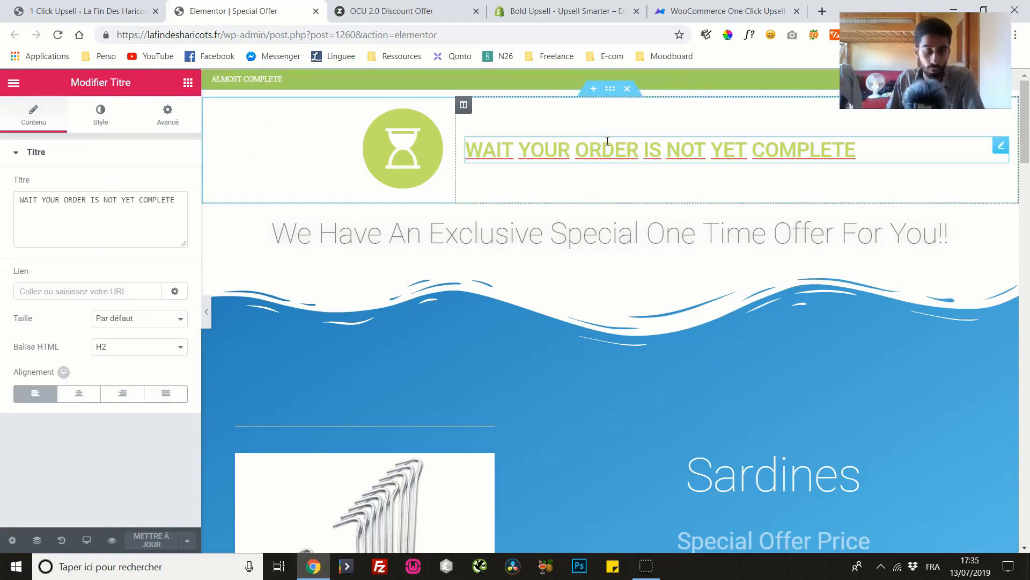
click(752, 80)
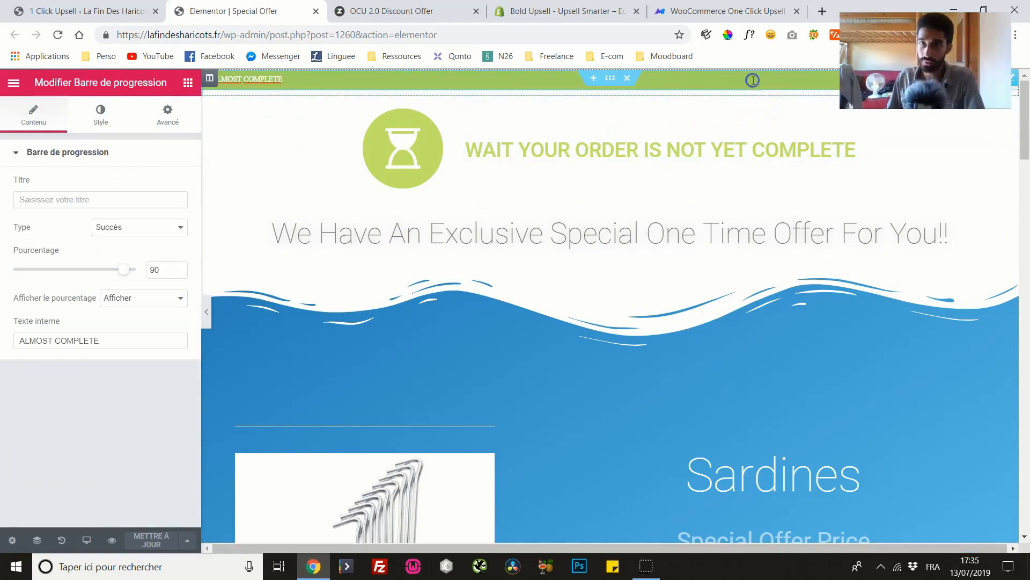
click(666, 81)
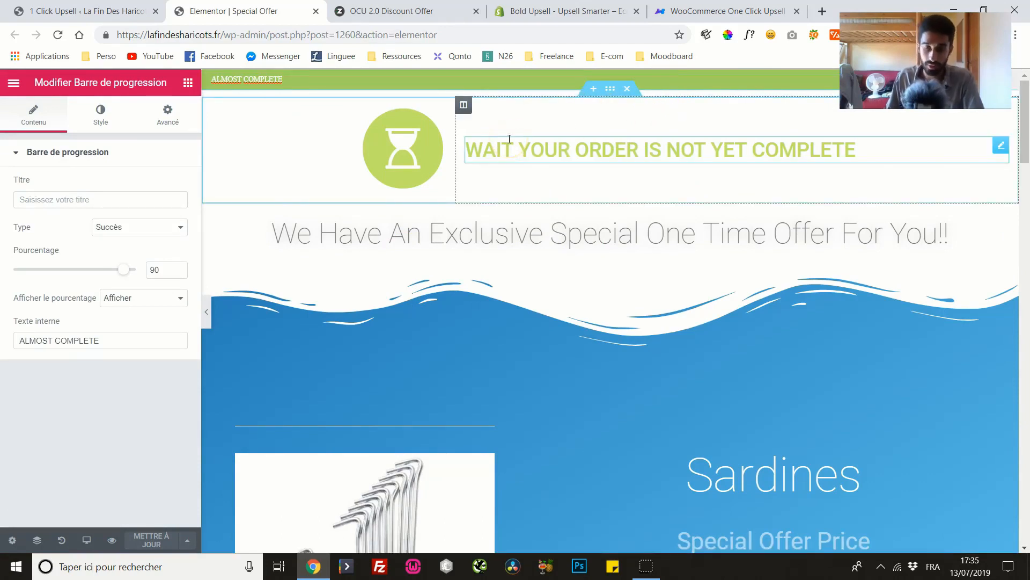
scroll(569, 260, down, 5)
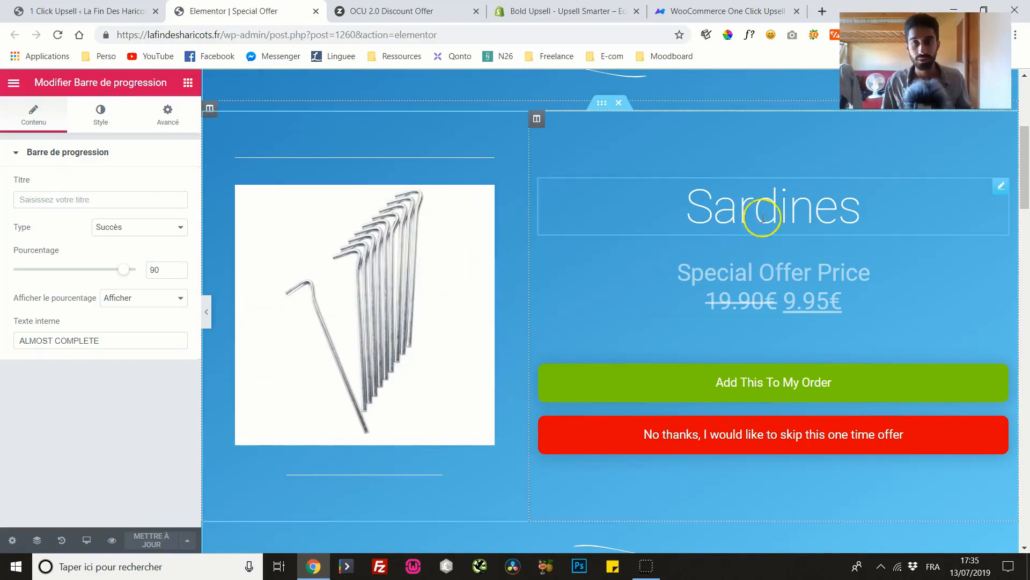
click(823, 271)
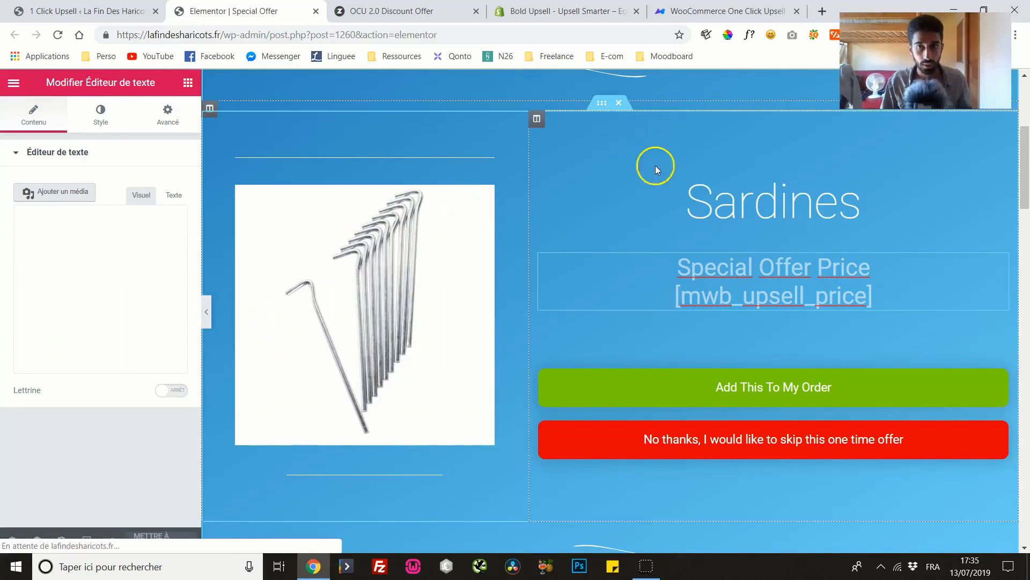
Examine the special offer price text widget and the [mwb_upsell_price] shortcode in its content
scroll(655, 165, up, 5)
drag(1023, 116, 1022, 166)
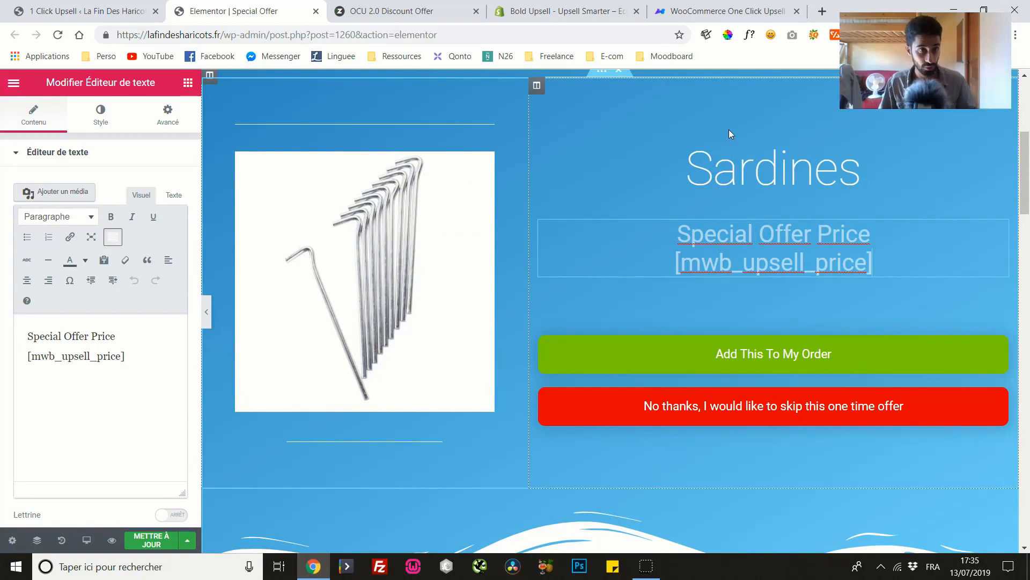
click(128, 358)
drag(123, 356, 15, 358)
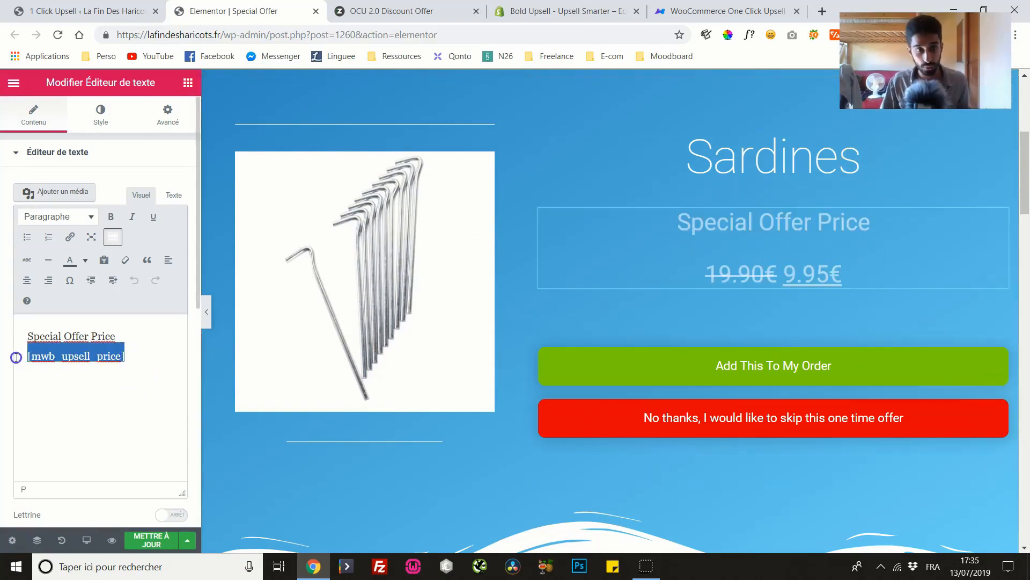
click(63, 350)
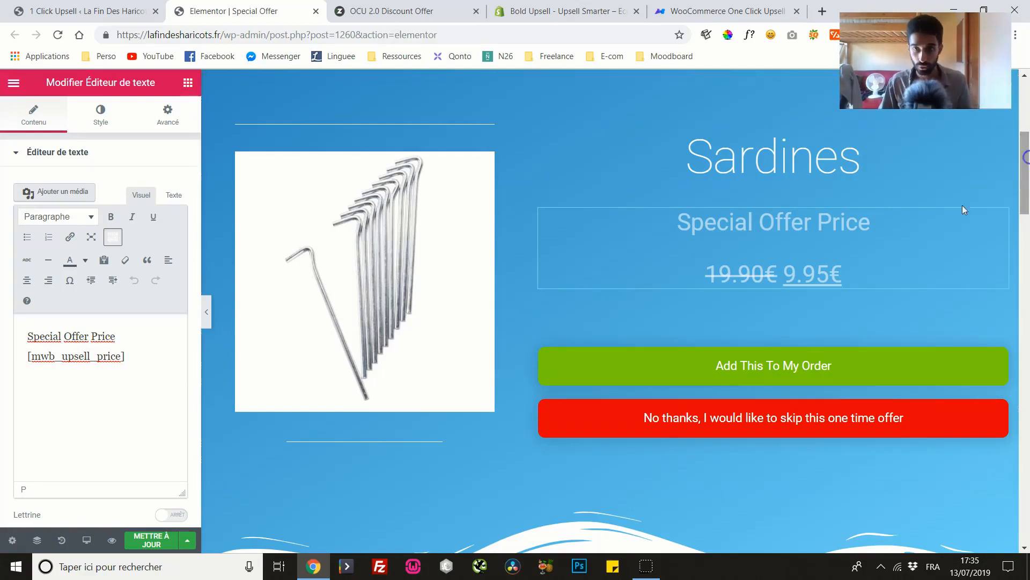
click(704, 270)
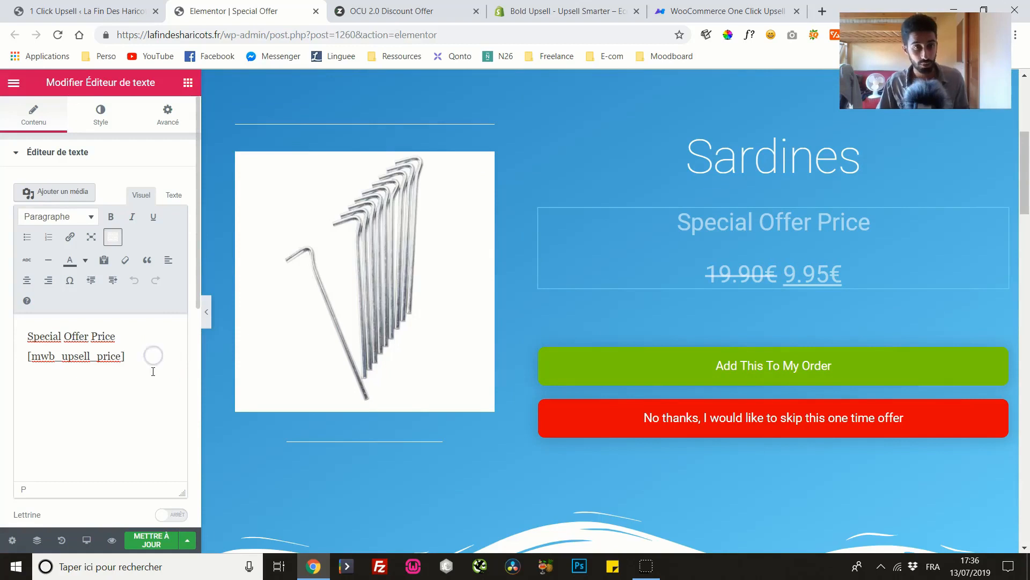
triple_click(99, 358)
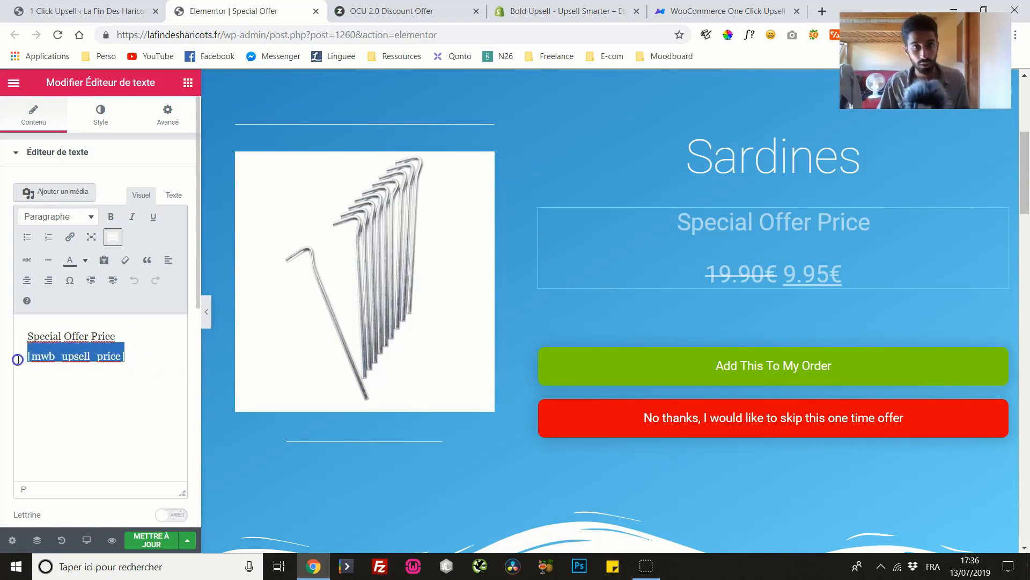
drag(137, 354, 40, 355)
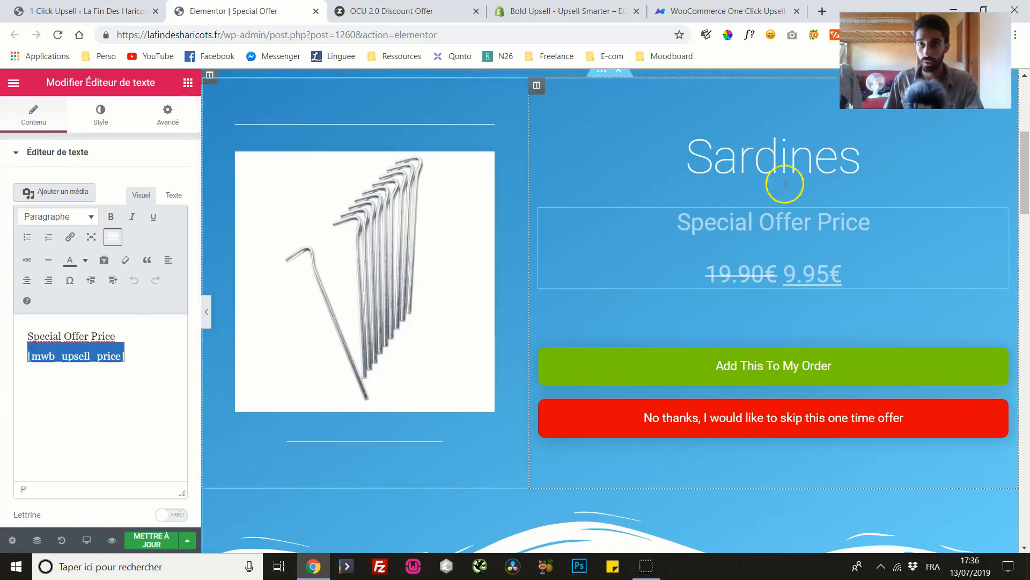
Add a text editor widget below the special offer price and clear its placeholder text
click(187, 83)
drag(43, 210, 71, 213)
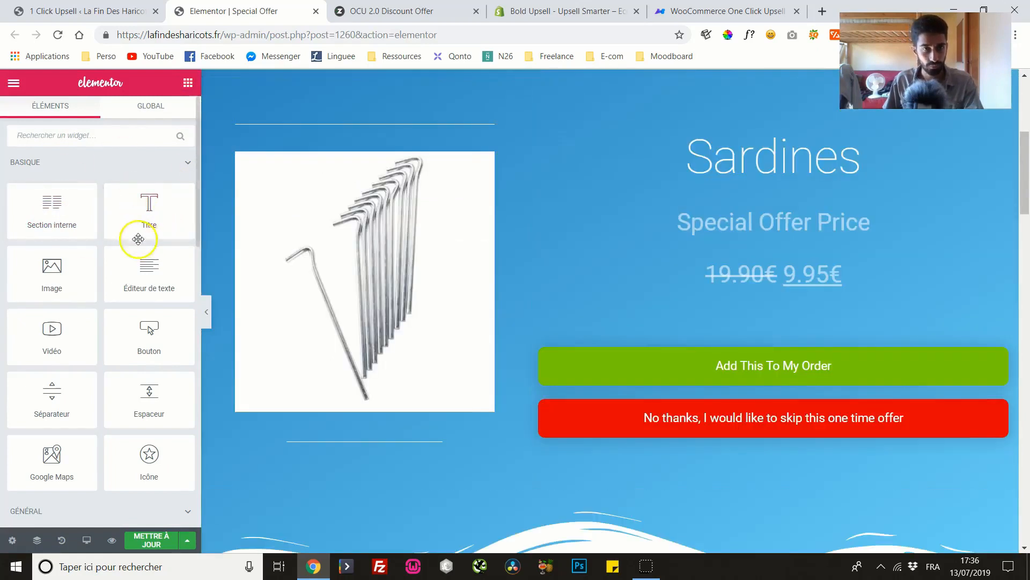
text(shor)
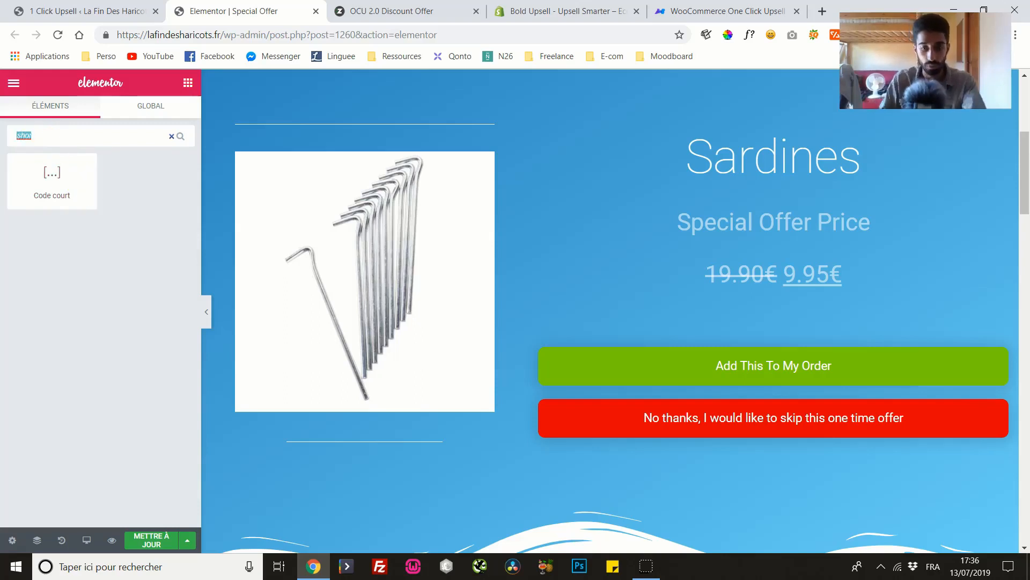
key(BackSpace)
drag(156, 254, 737, 274)
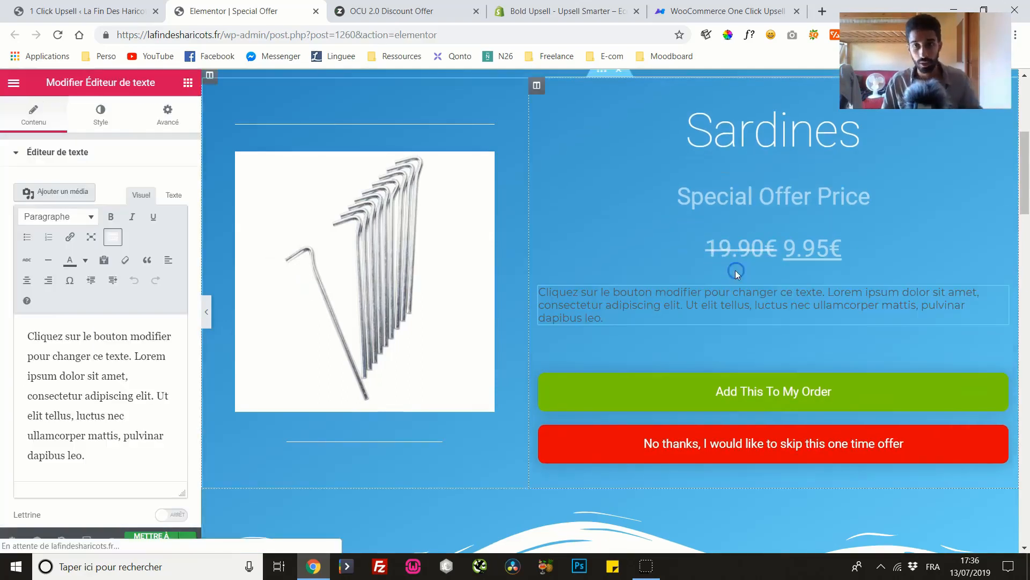
drag(144, 460, 27, 335)
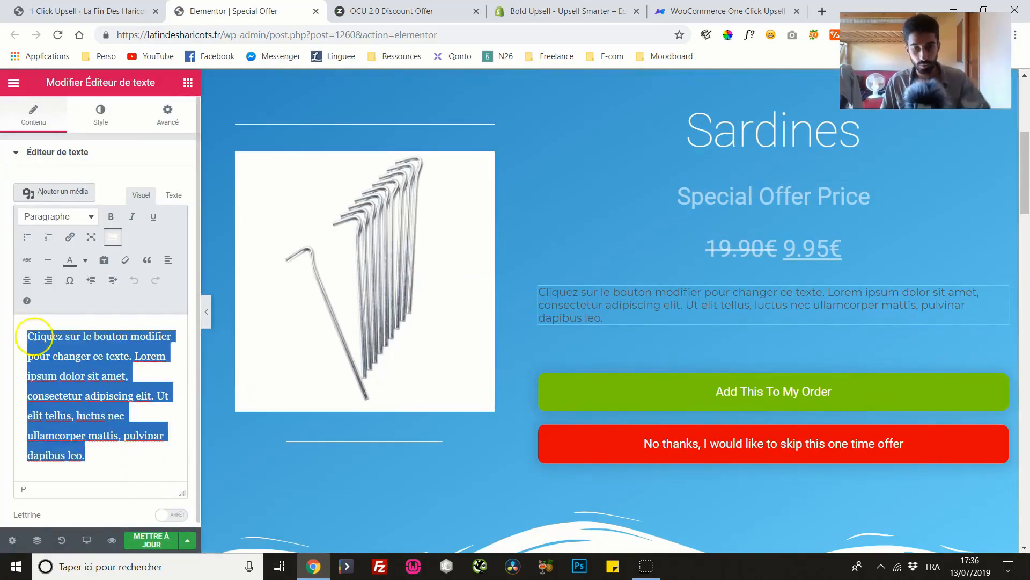
key(BackSpace)
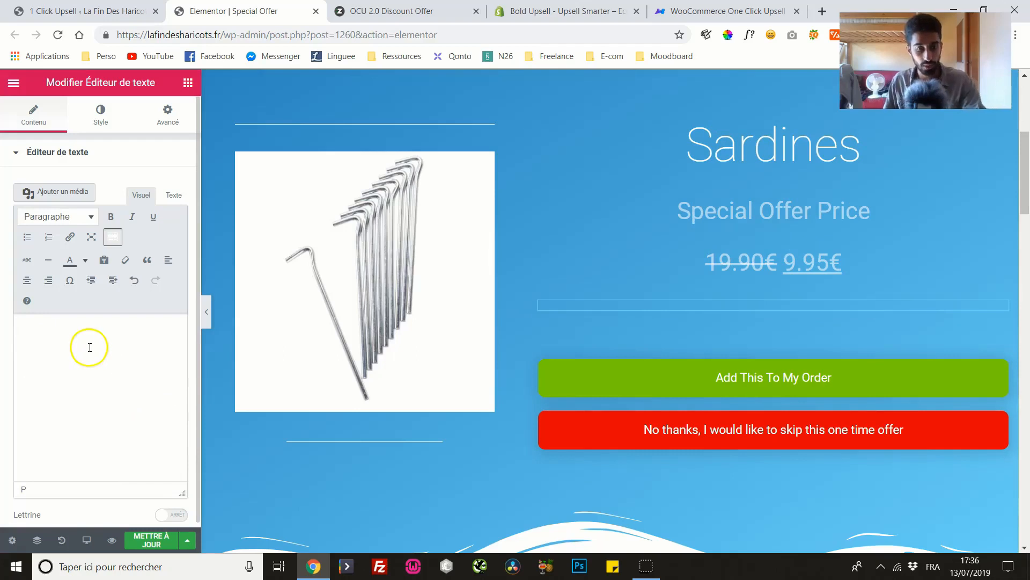
text(NBac015)
drag(86, 341, 6, 330)
key(BackSpace)
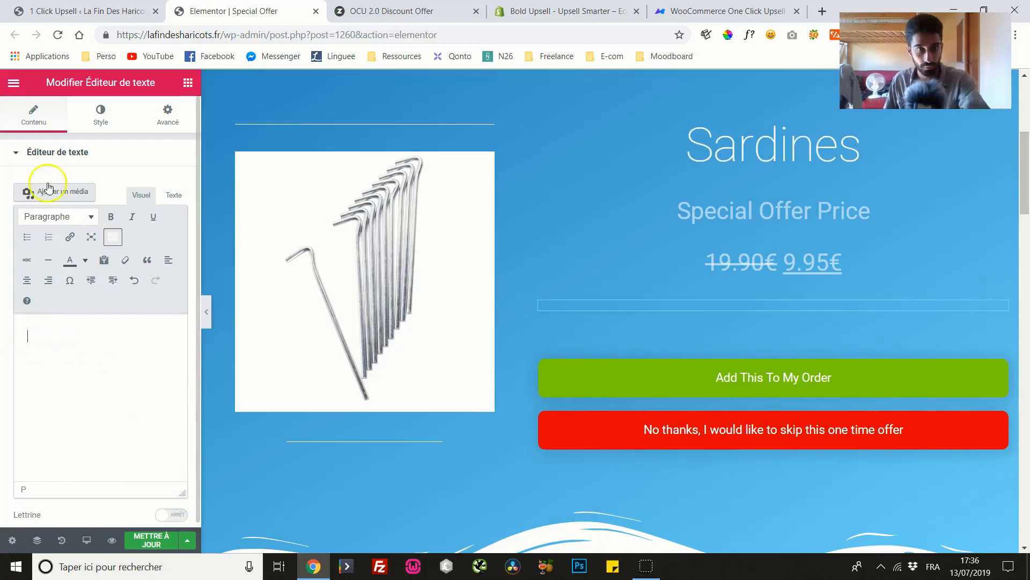
Copy the [mwb_upsell_price] shortcode from the special offer price widget into the empty text widget below it
click(738, 257)
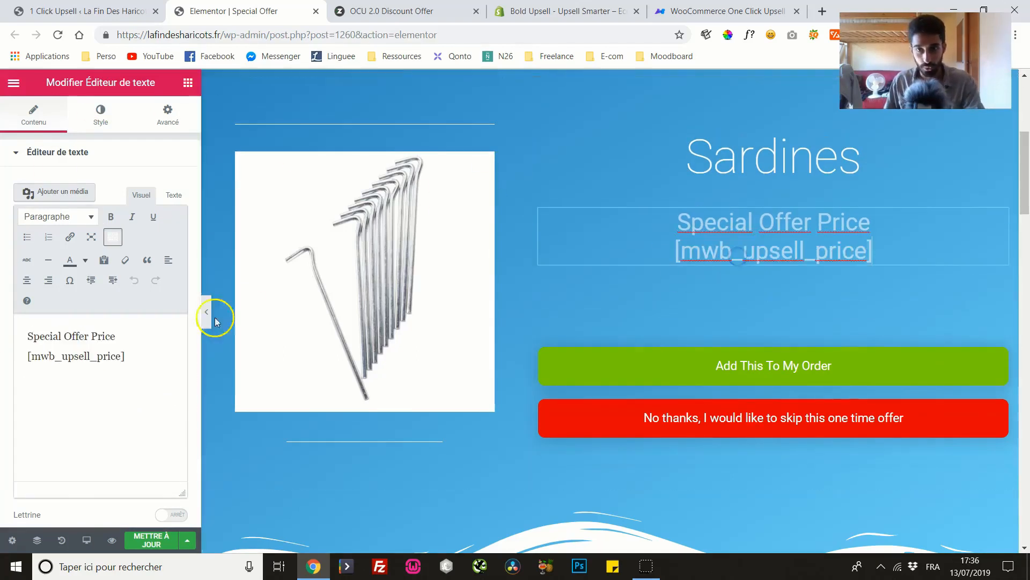
drag(136, 356, 14, 354)
key(ctrl+c)
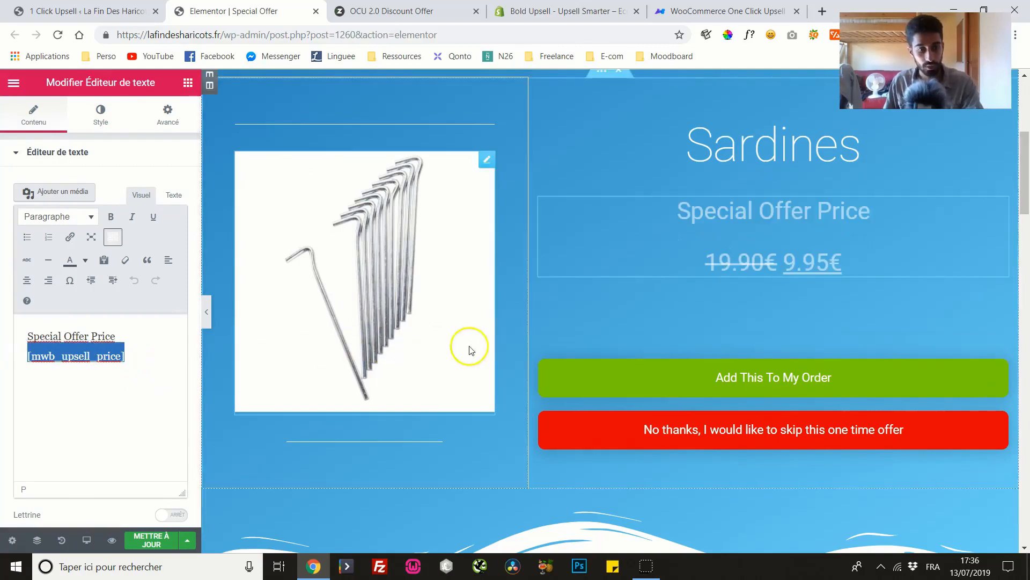
click(629, 303)
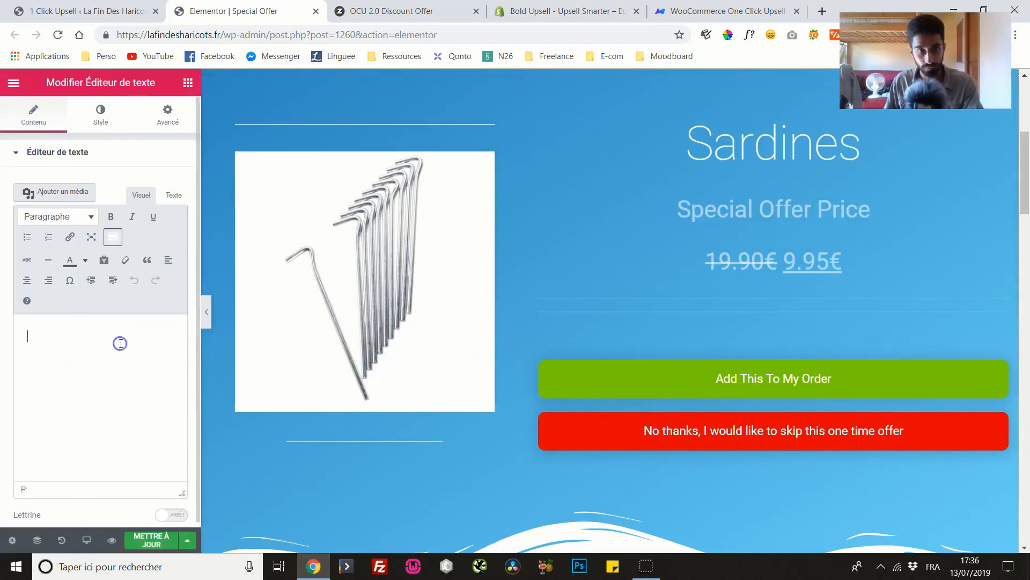
click(117, 340)
key(ctrl+v)
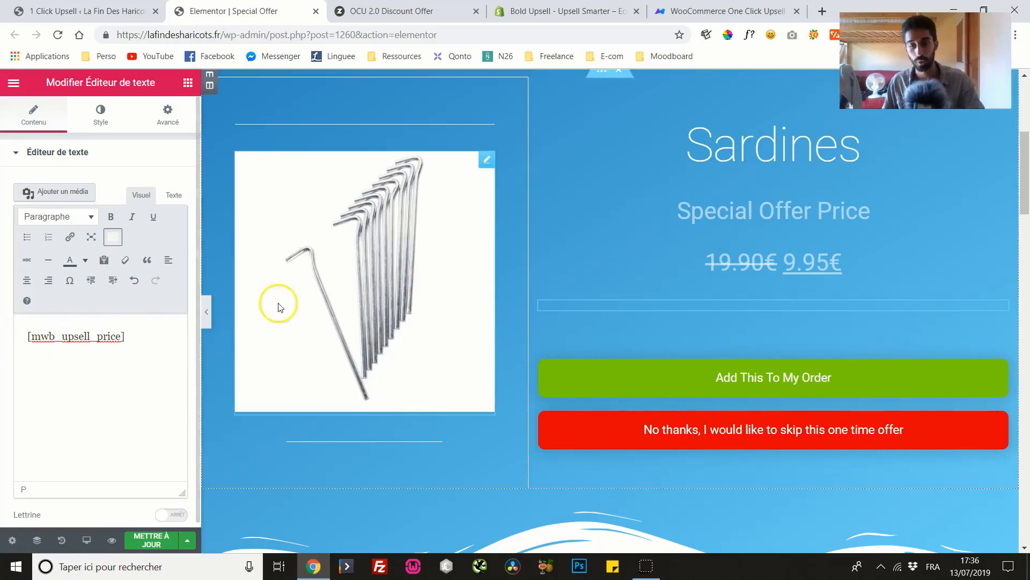
Check how the pasted price shortcode renders on the offer page with the editing panel hidden, and restore the panel
click(660, 269)
click(692, 322)
click(641, 286)
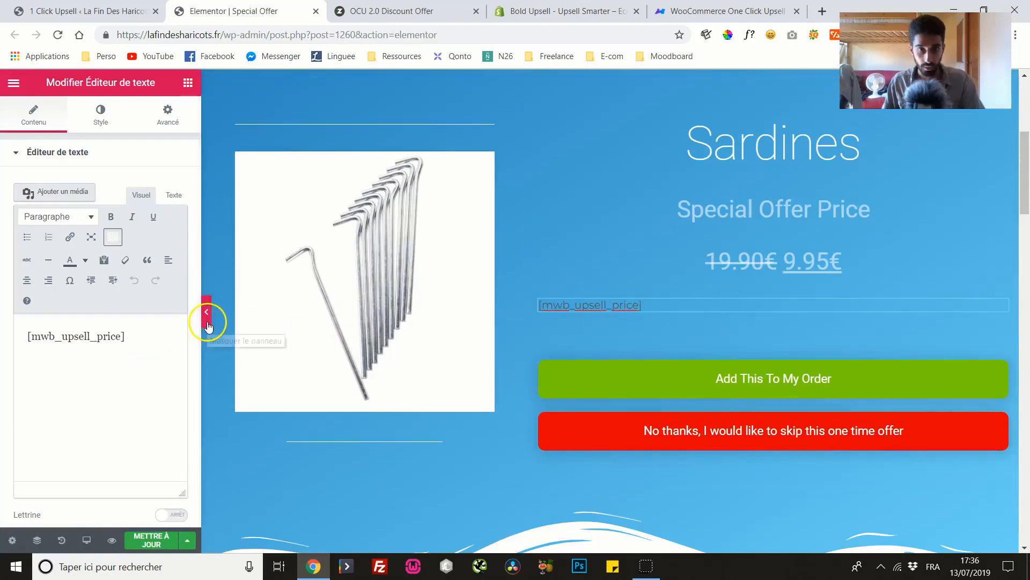
click(683, 259)
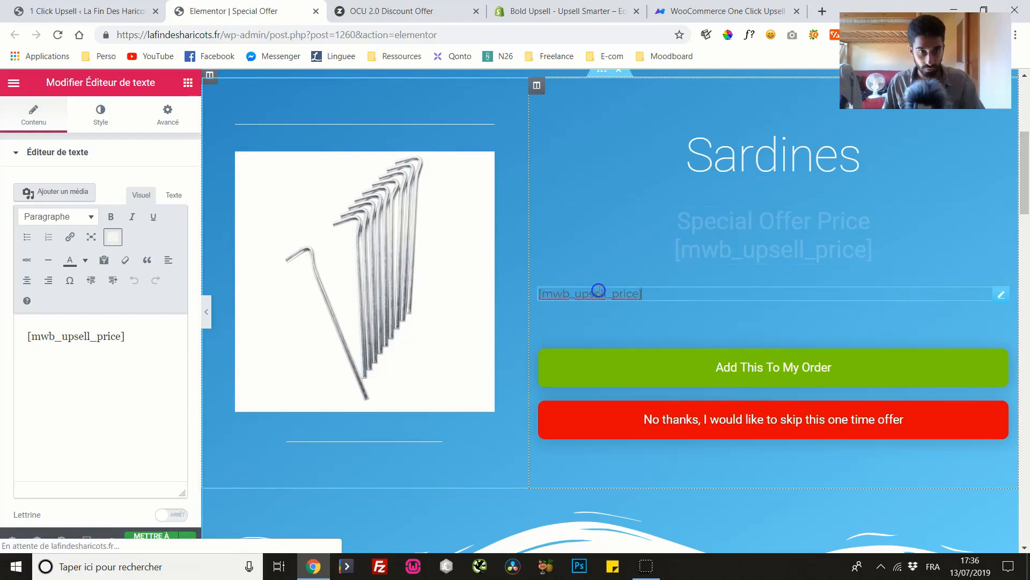
click(207, 313)
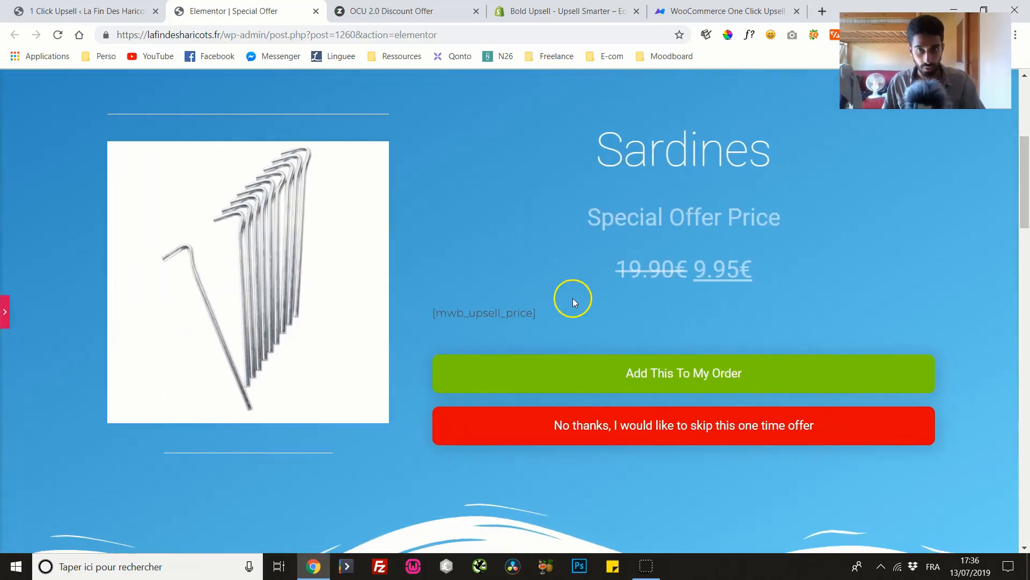
scroll(572, 298, up, 3)
scroll(82, 314, down, 5)
scroll(81, 302, up, 1)
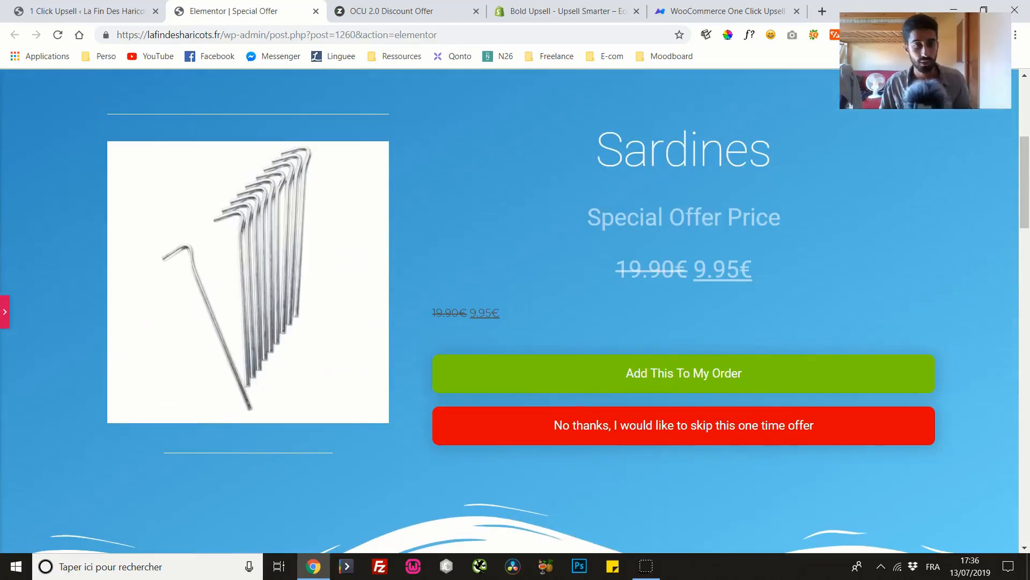
click(5, 312)
Delete the extra text widget holding the duplicate price below the special offer price
scroll(620, 313, up, 1)
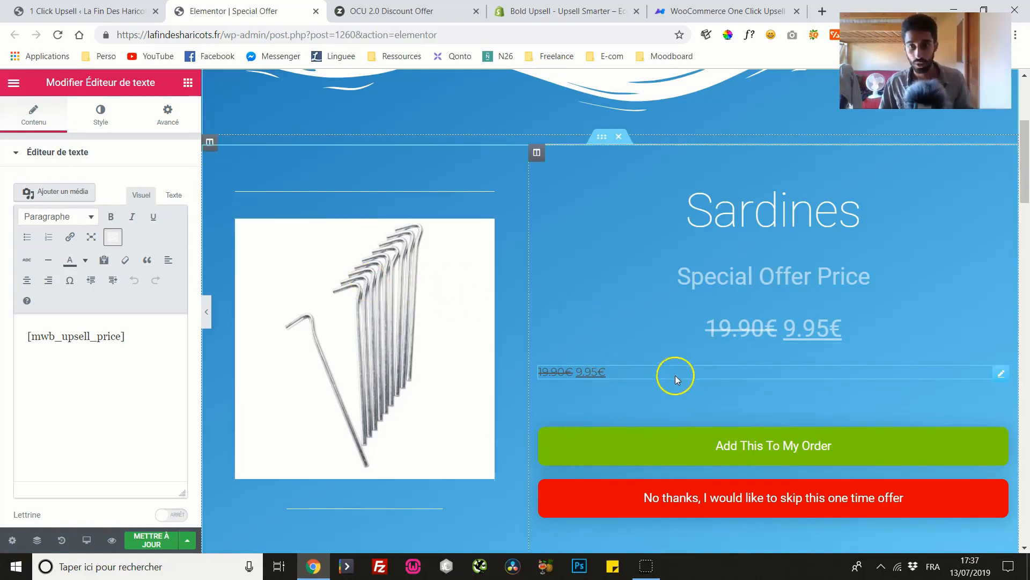
right_click(668, 357)
click(697, 546)
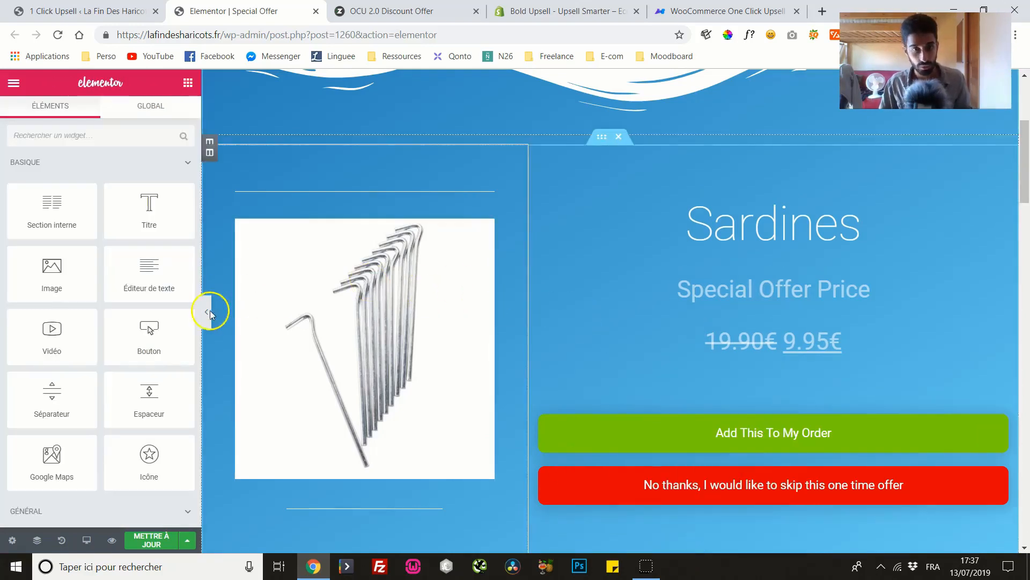
Examine the shortcodes behind the product image and title, and view the offer page with the editing panel hidden
click(346, 304)
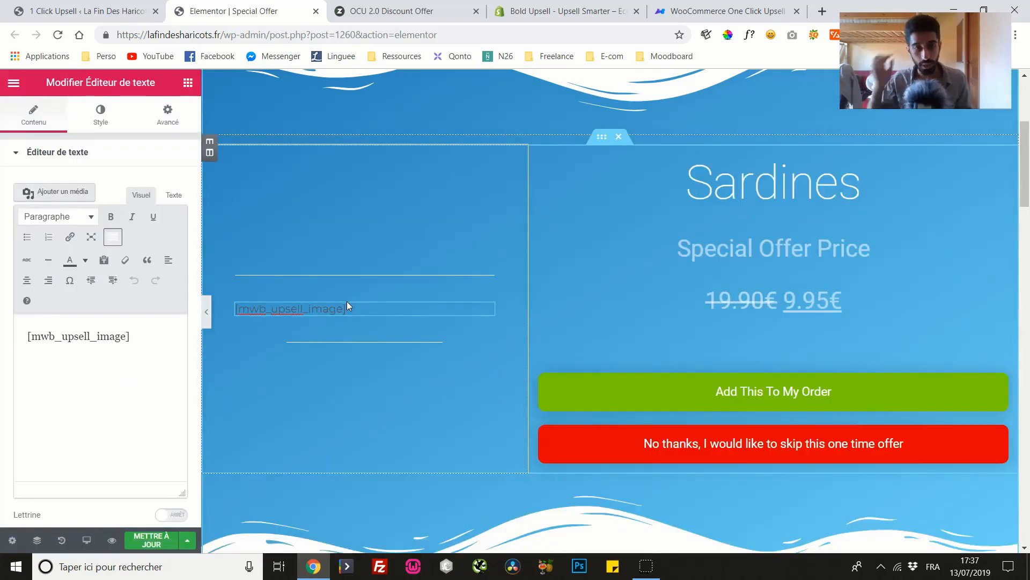
click(661, 196)
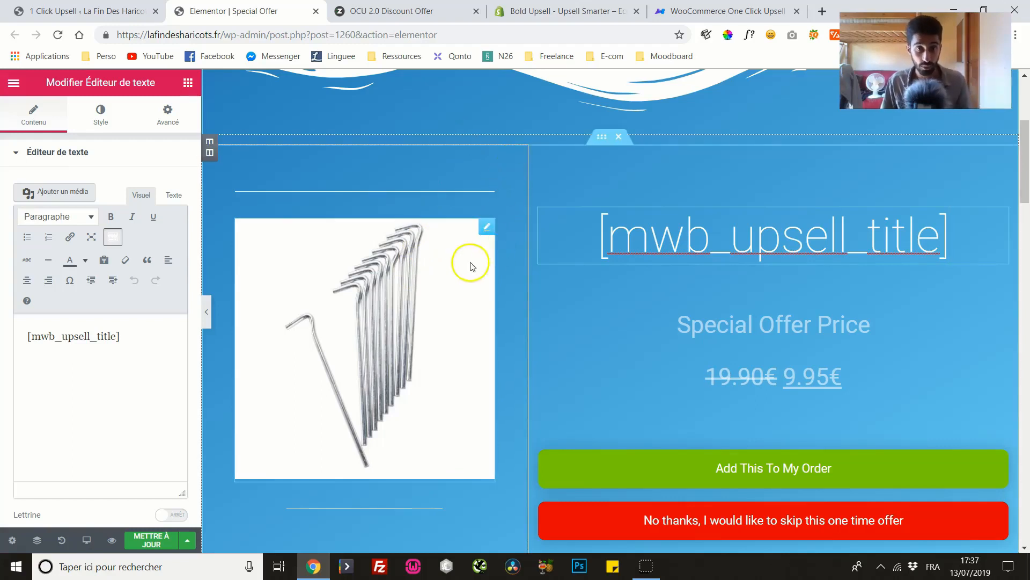
click(456, 247)
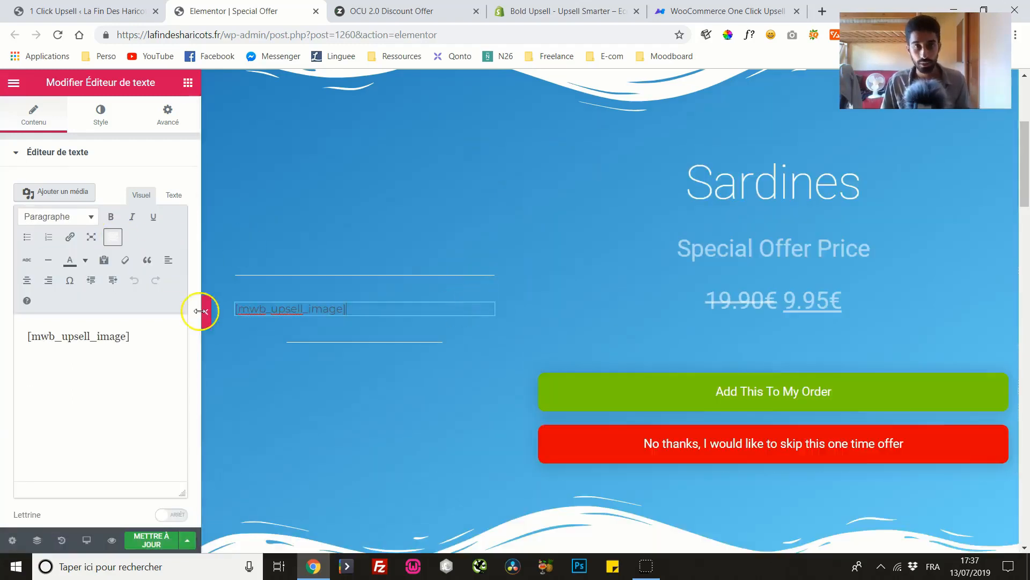
click(203, 312)
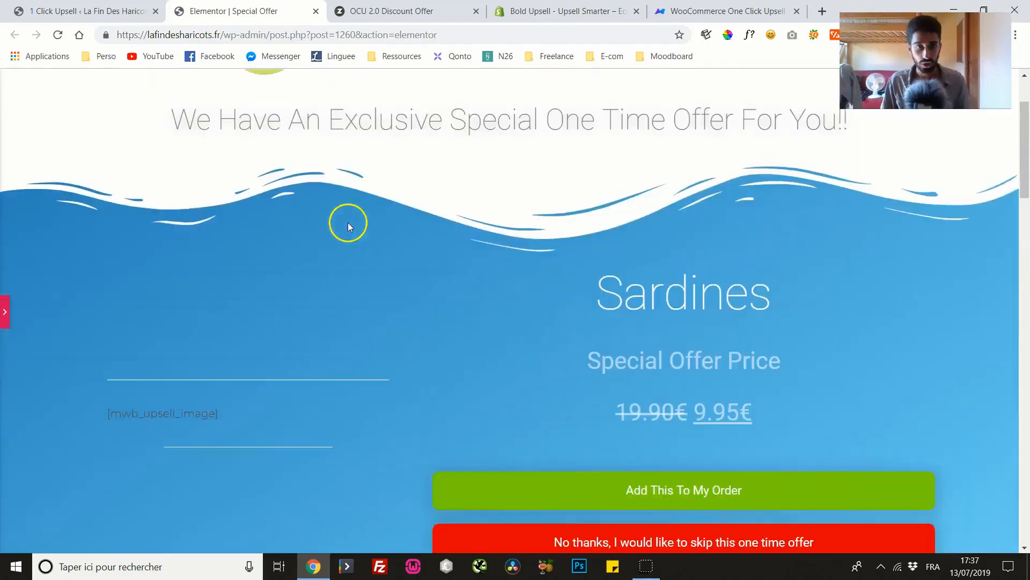
scroll(347, 222, up, 2)
drag(1022, 161, 1014, 227)
click(5, 311)
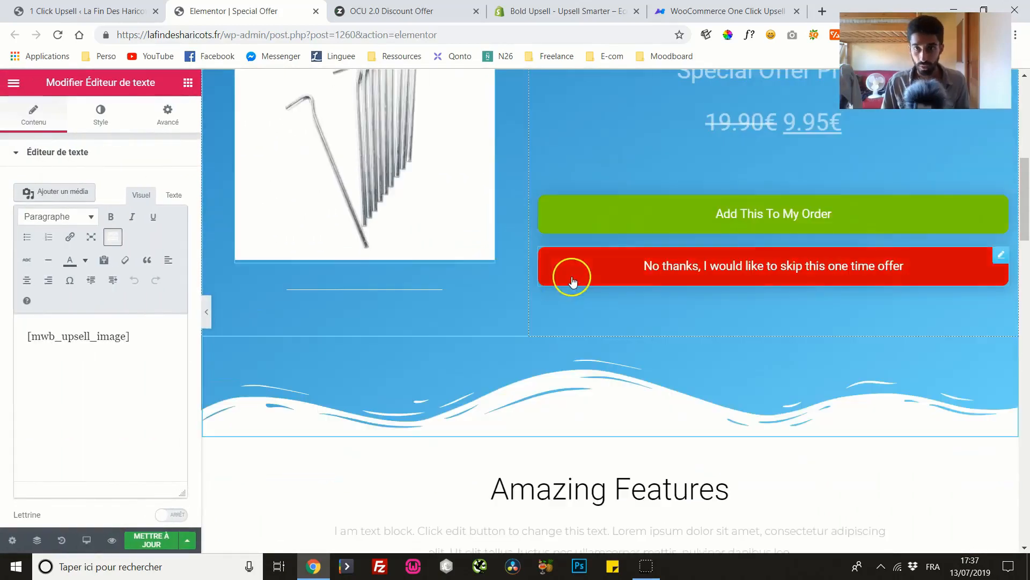
Examine the link shortcodes of the green accept button and the red decline button
click(994, 202)
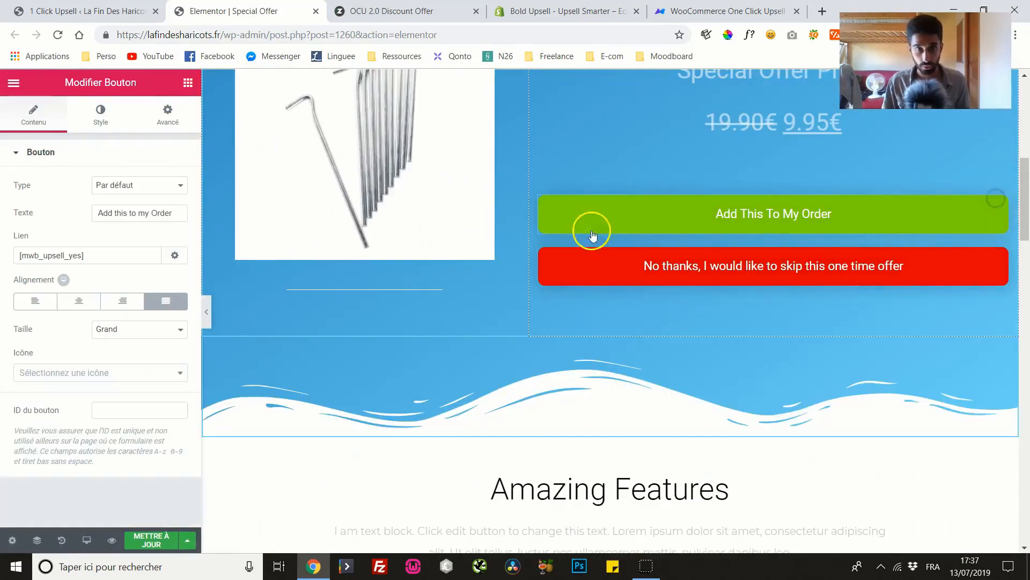
drag(127, 259, 68, 260)
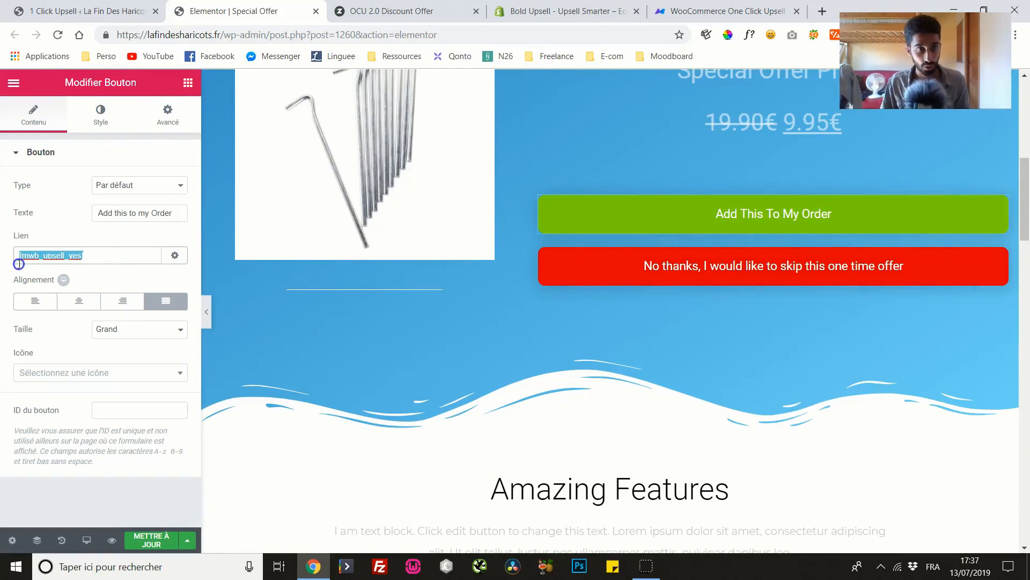
click(96, 255)
click(604, 255)
drag(105, 255, 6, 257)
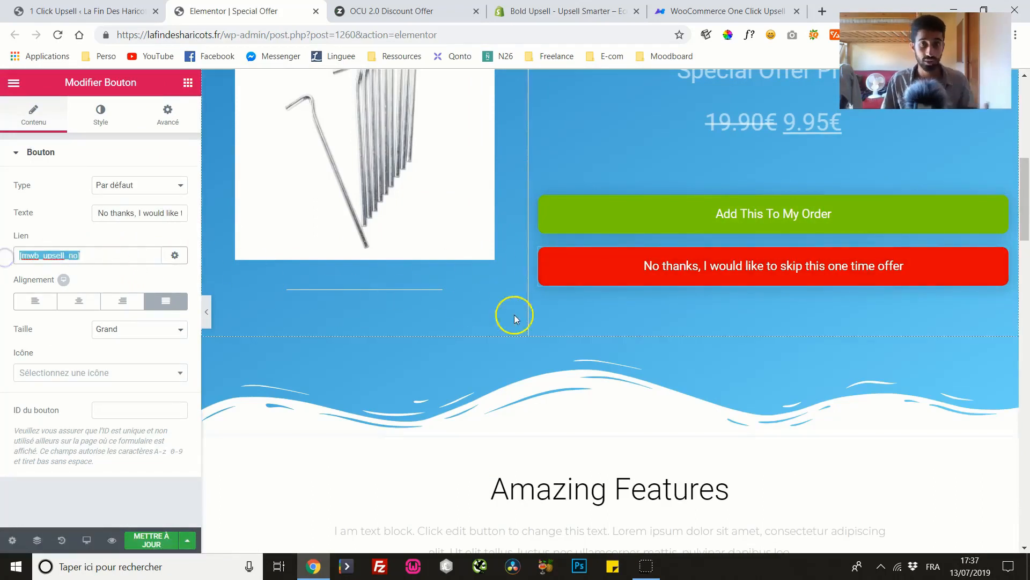
Change the green accept button's text to "PROFITER DE L'OFFRE"
click(841, 209)
drag(172, 213, 113, 214)
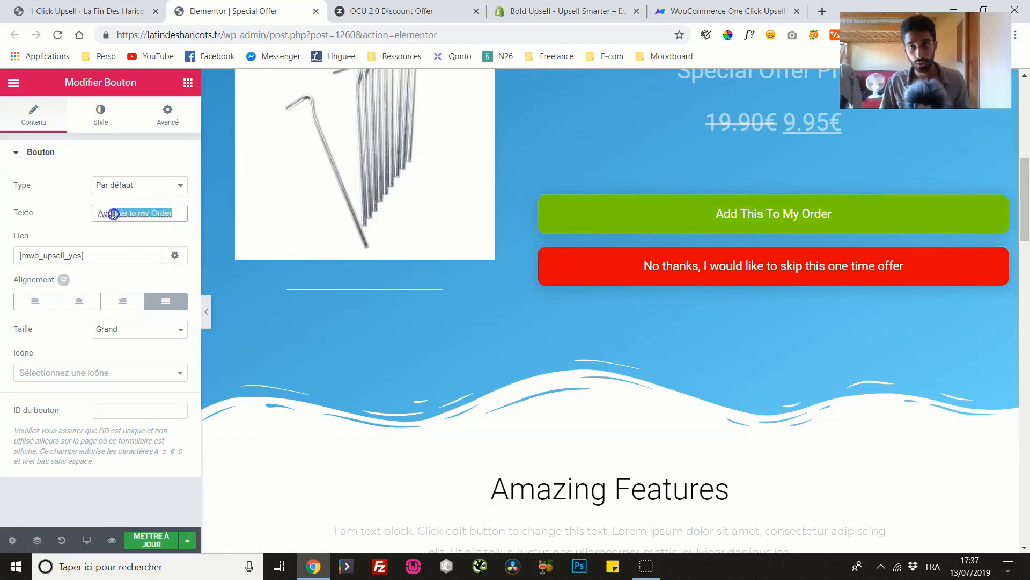
text(PROFITER DE L4OFF)
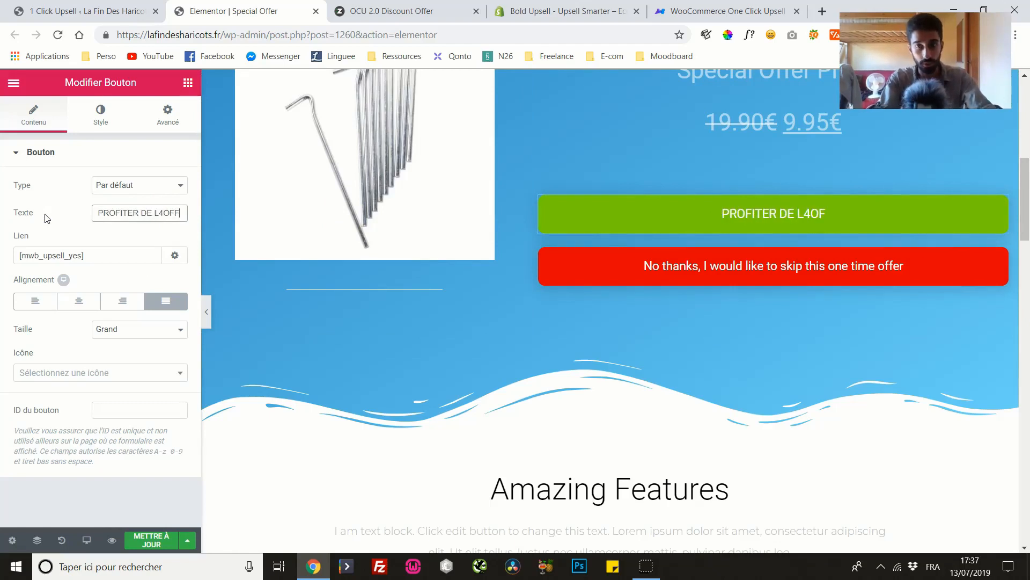
key(BackSpace)
key(BackSpace)
key(BackSpace)
key(BackSpace)
text('OFFRE)
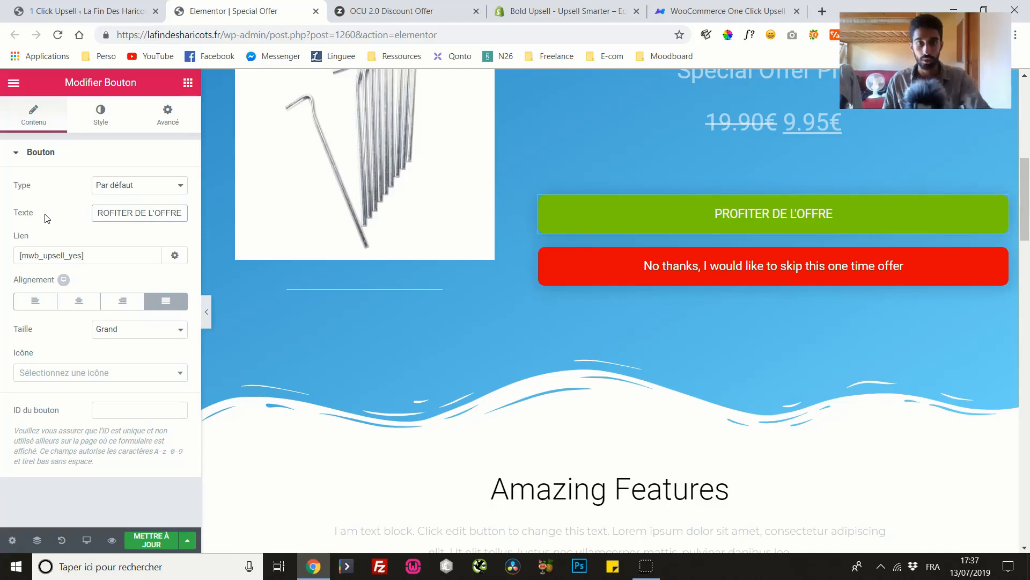
Look over the Sardines offer section and preview the page in the tablet view
scroll(724, 333, up, 1)
mouse_move(1024, 173)
mouse_down()
mouse_move(1027, 416)
mouse_move(1025, 192)
mouse_up()
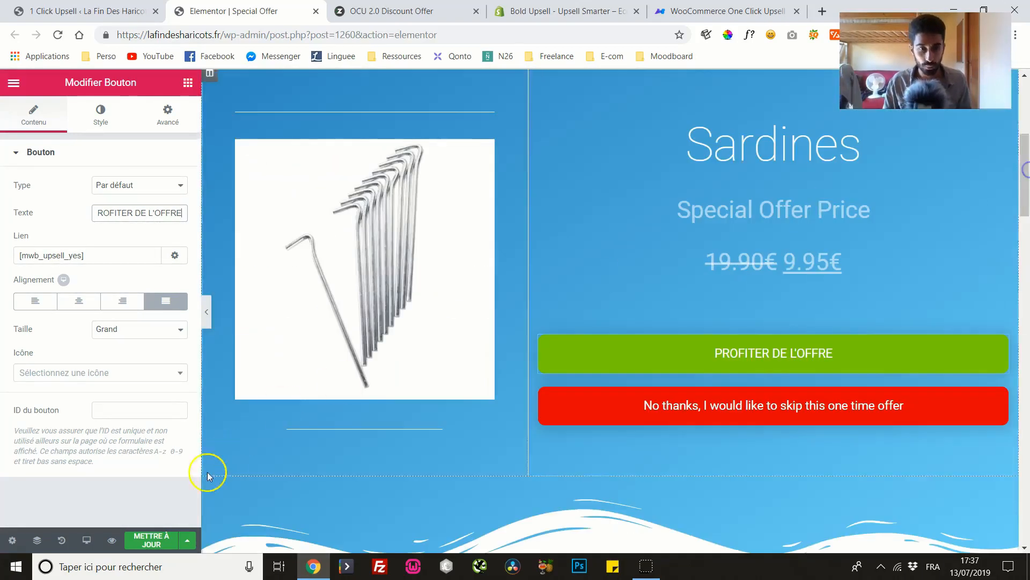
click(72, 540)
click(86, 540)
click(61, 483)
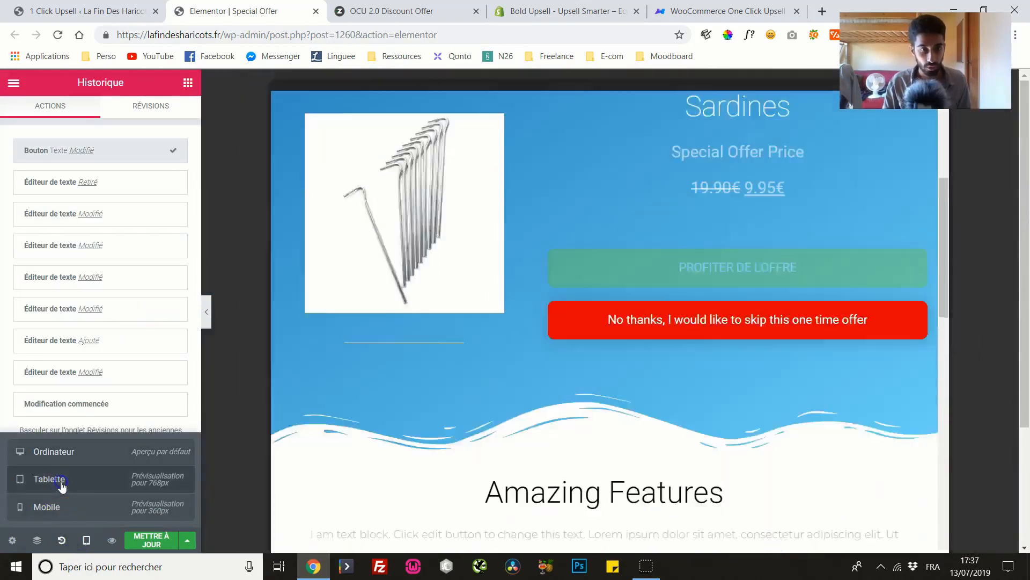
Preview the offer page in the mobile view, return to the desktop view and publish the page update
click(63, 507)
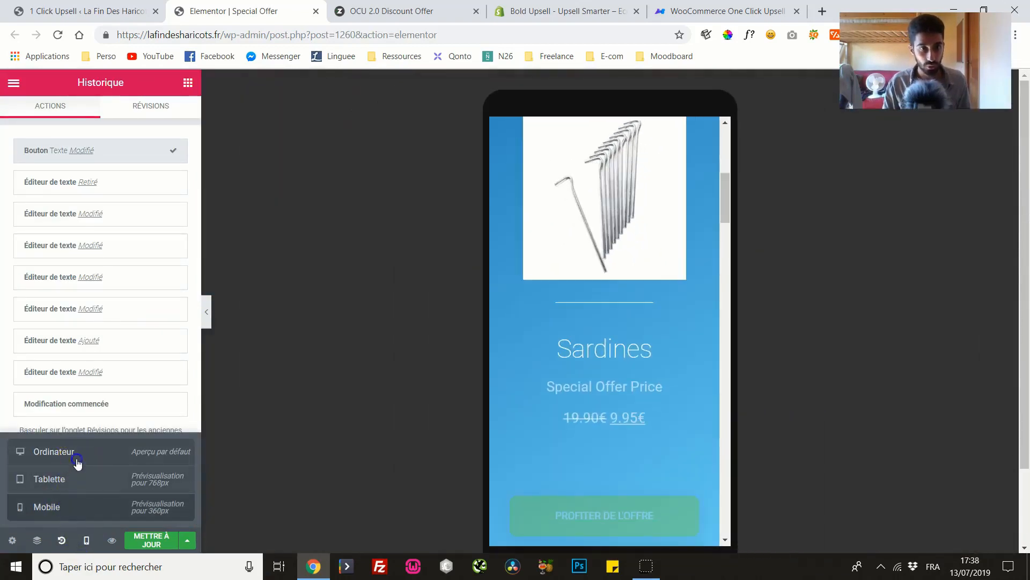
click(77, 461)
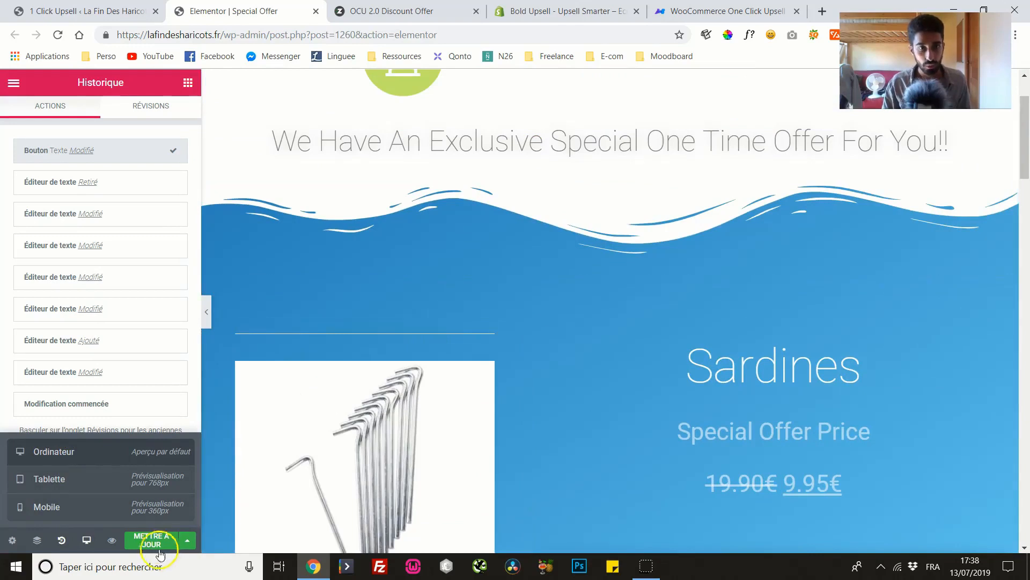
click(155, 545)
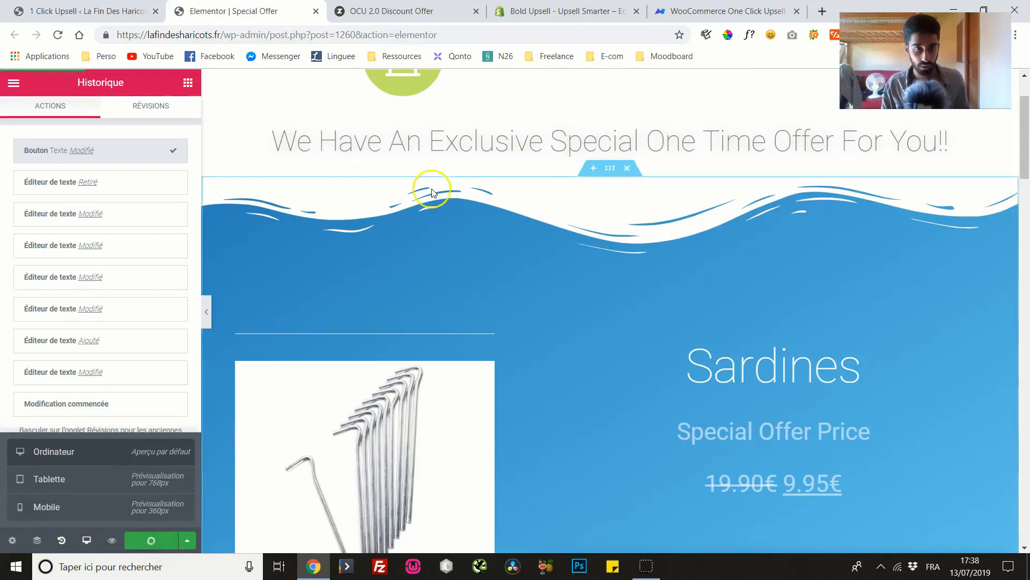
scroll(443, 212, down, 3)
scroll(447, 206, up, 5)
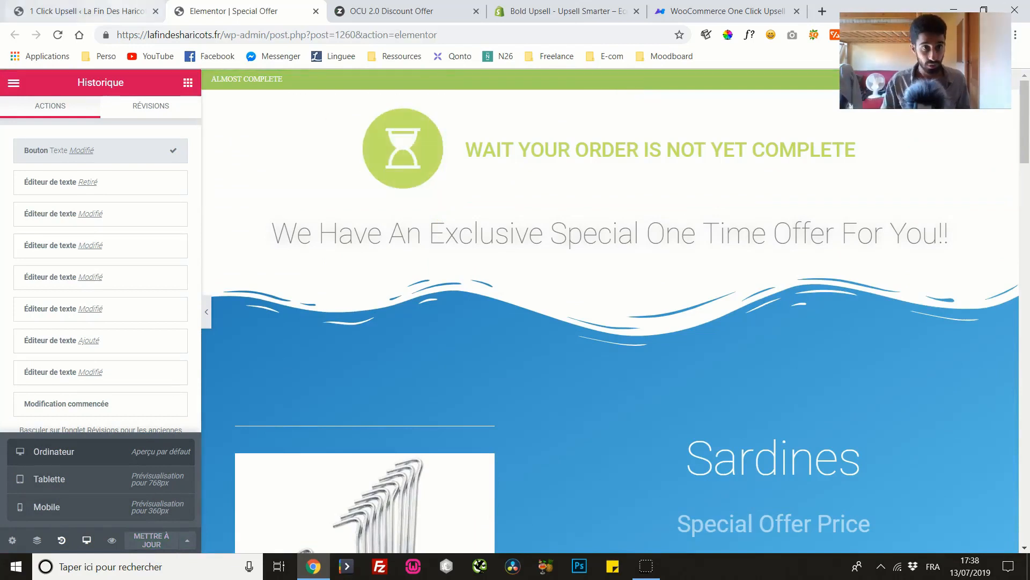
Return to the 1 Click Upsell funnel settings and save the changes to Funnel tente
click(88, 11)
scroll(351, 290, up, 2)
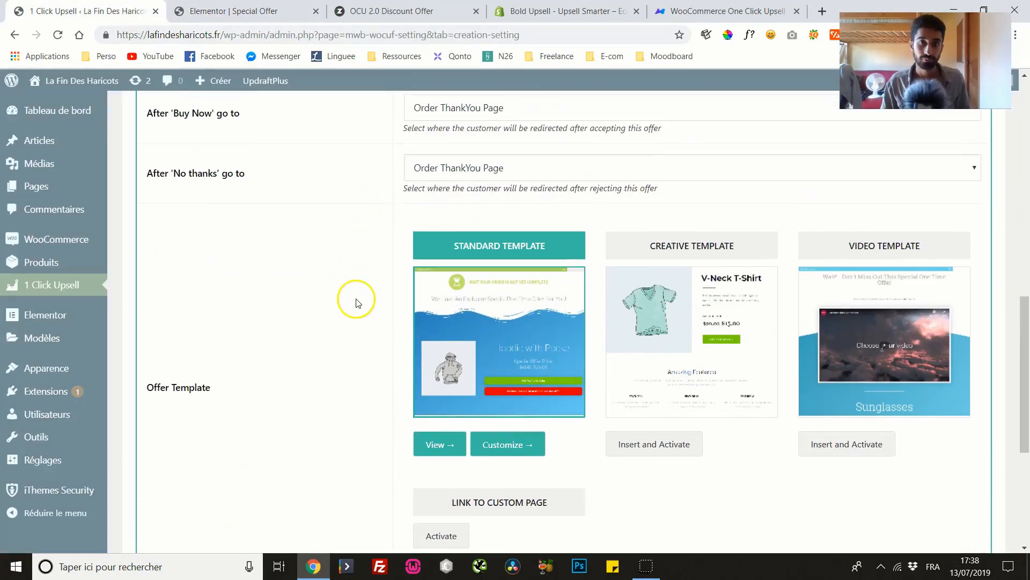
scroll(356, 303, down, 3)
scroll(456, 384, down, 3)
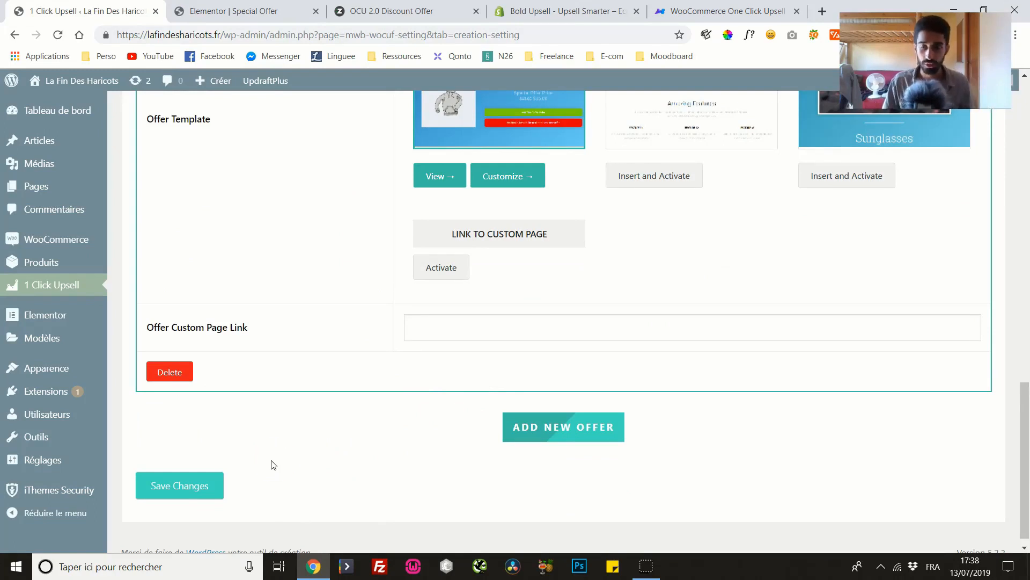
drag(1025, 527, 1019, 431)
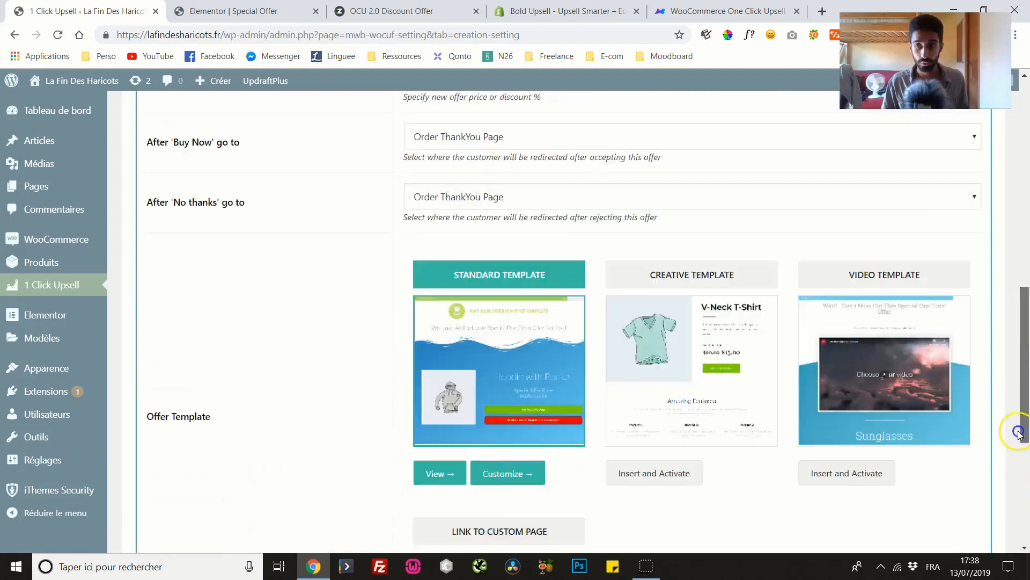
scroll(1019, 431, down, 5)
click(196, 509)
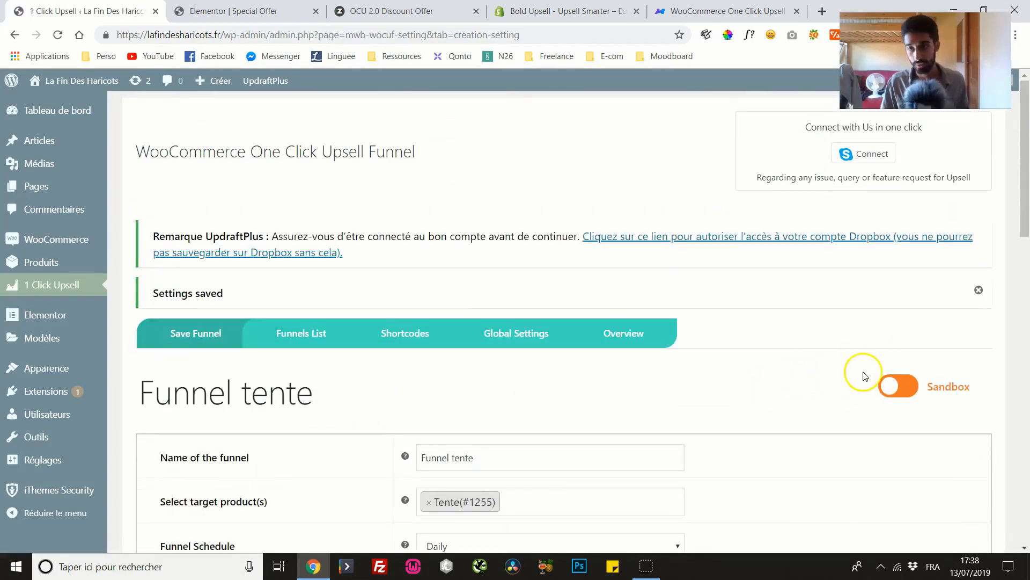
Switch Funnel tente from Sandbox to Live and save the funnel
scroll(865, 376, down, 1)
click(899, 319)
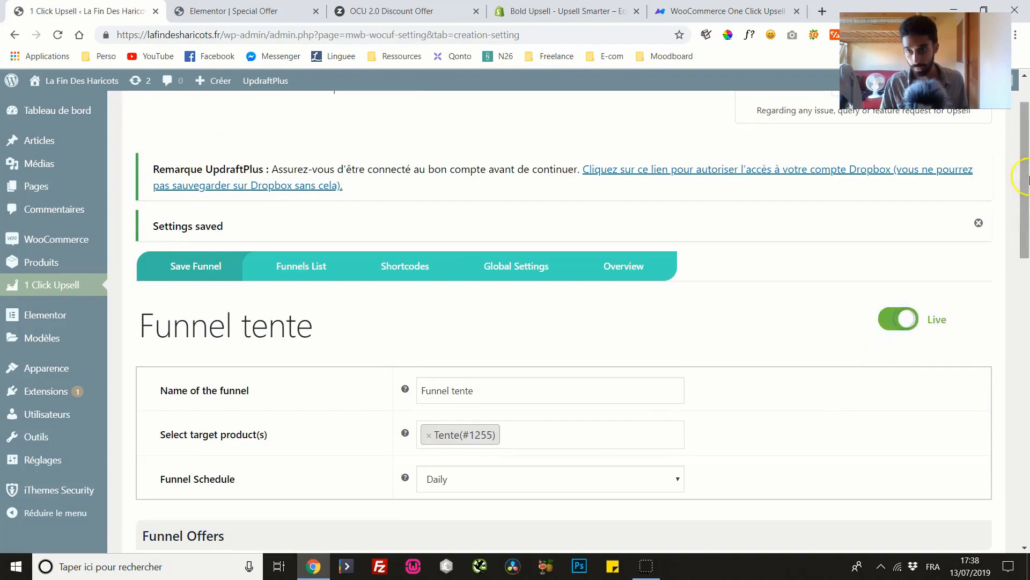
drag(1028, 179, 1024, 425)
click(179, 466)
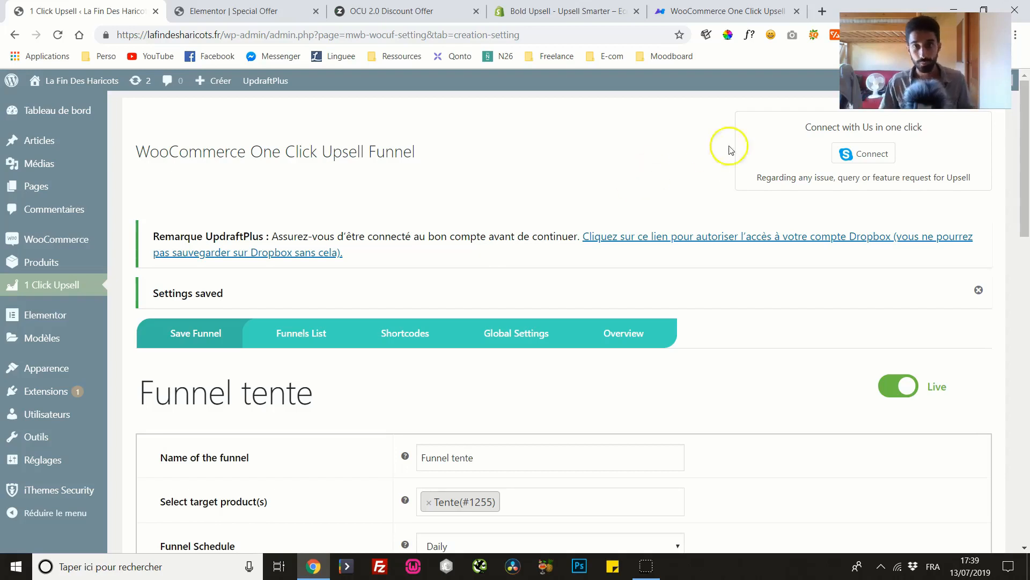
Add a second offer to the funnel and choose Sardines (#1257) as its offer product
mouse_move(1024, 145)
mouse_down()
mouse_move(1025, 431)
mouse_move(1026, 134)
mouse_up()
scroll(361, 269, down, 7)
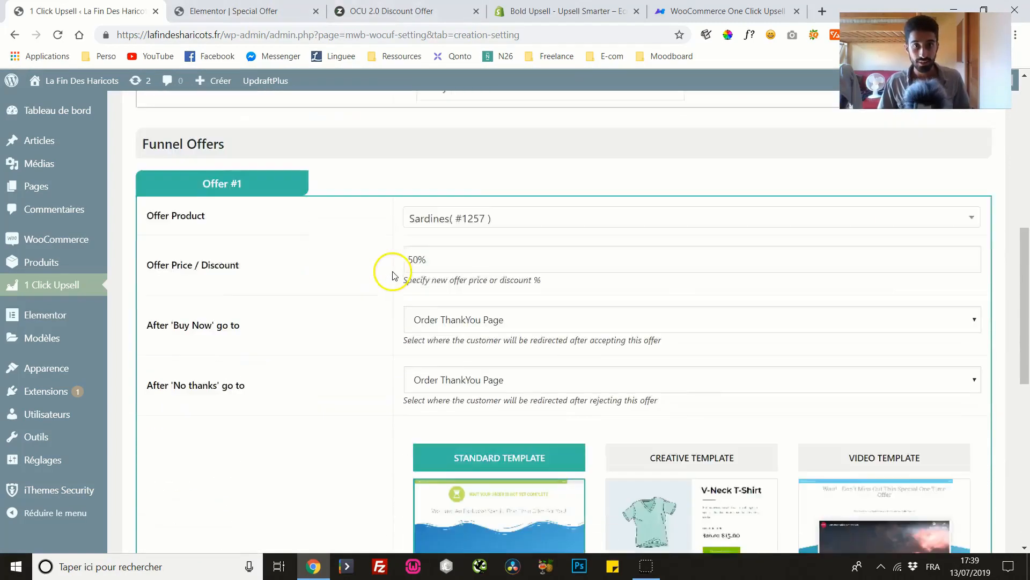
scroll(392, 275, down, 7)
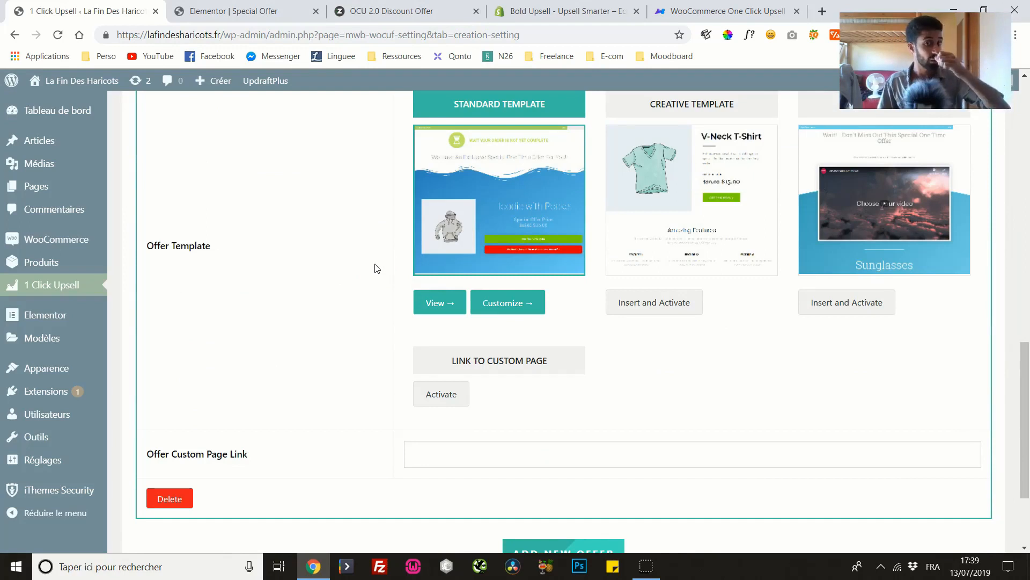
scroll(376, 268, up, 2)
scroll(377, 269, down, 1)
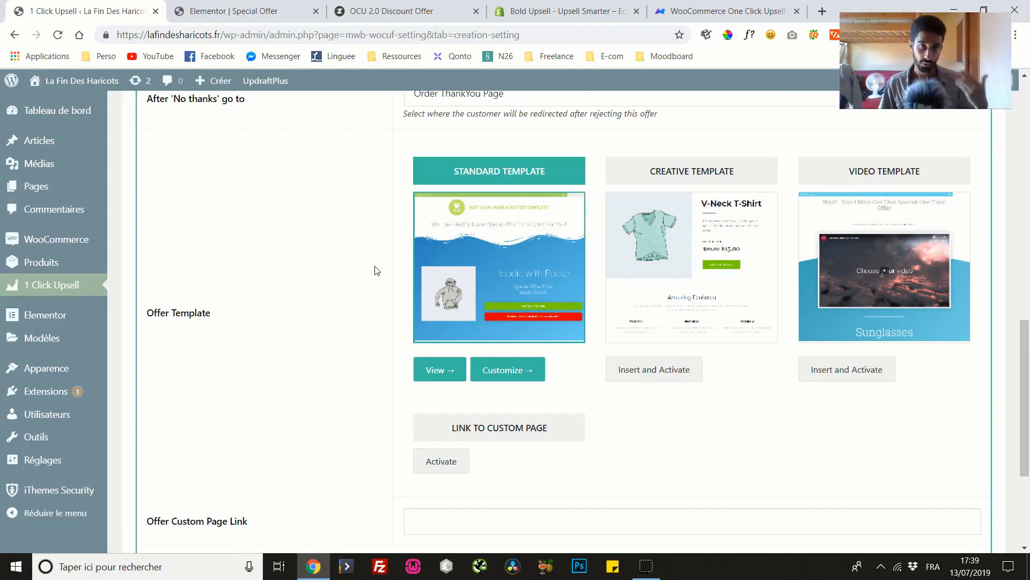
scroll(356, 394, down, 3)
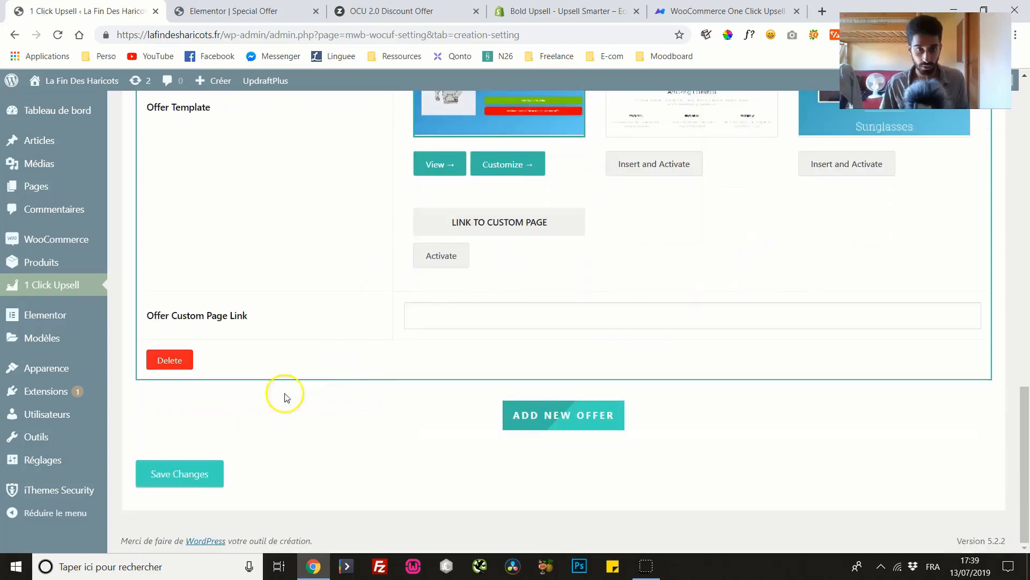
click(614, 412)
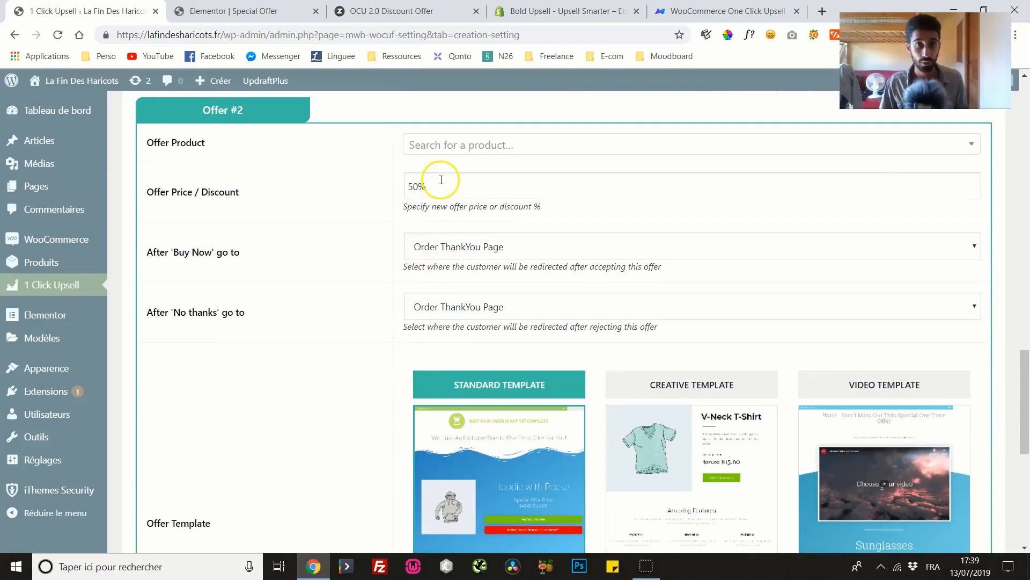
scroll(473, 187, up, 1)
click(466, 208)
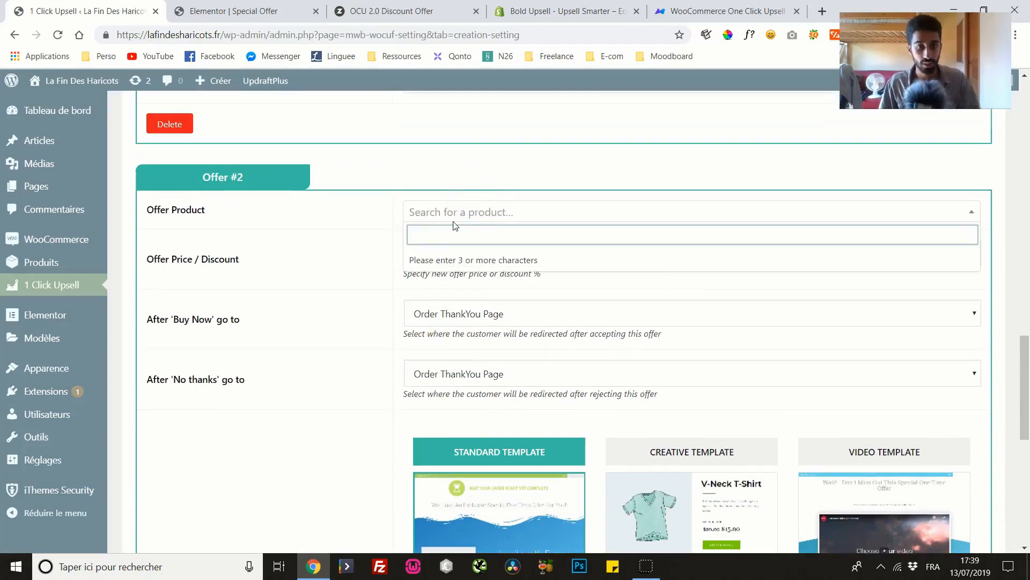
text(sard)
click(491, 259)
scroll(376, 253, down, 1)
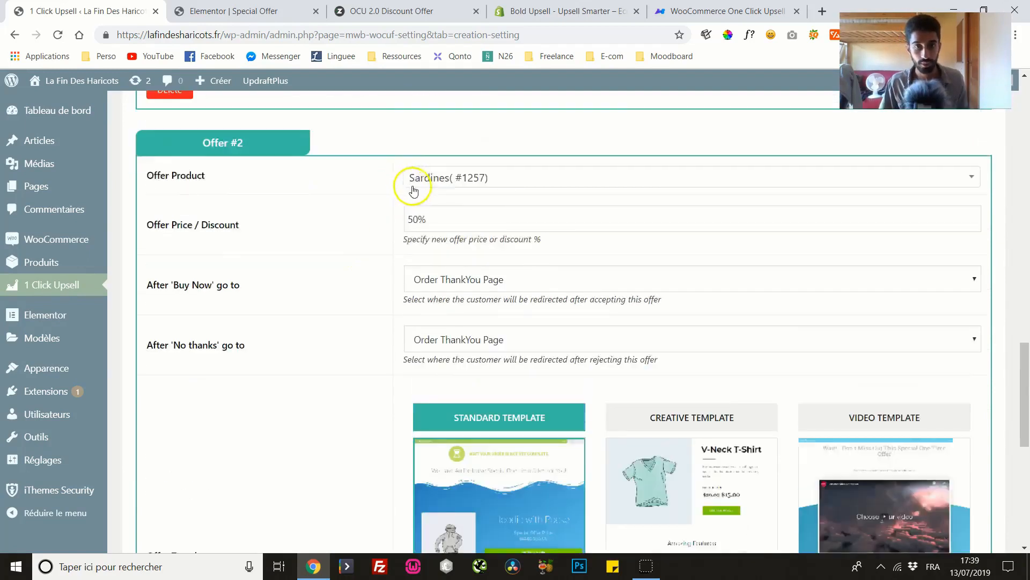
Review the discount, redirect and template settings of Offer #2
scroll(449, 230, down, 1)
drag(417, 187, 393, 189)
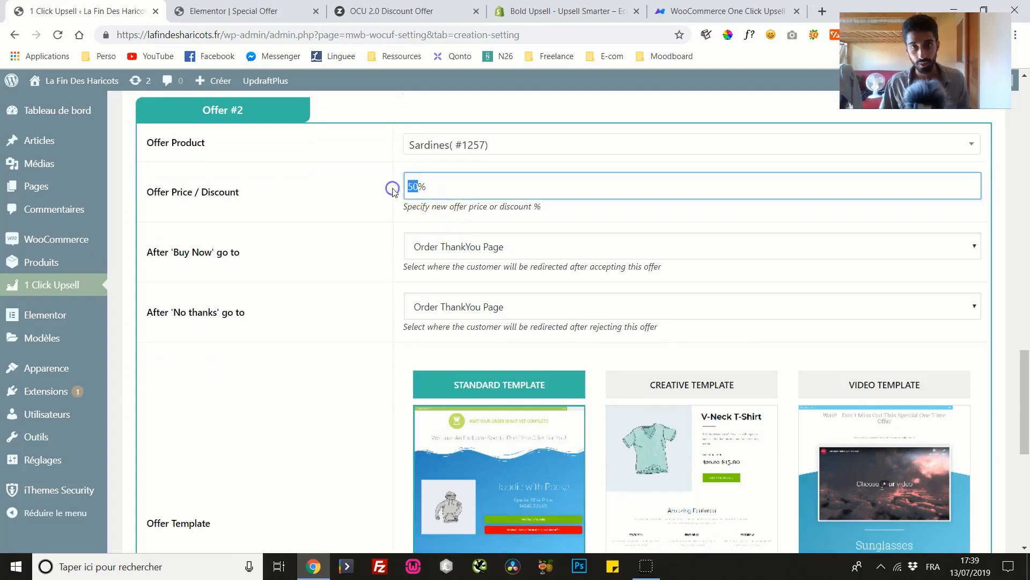
click(388, 204)
scroll(395, 252, down, 5)
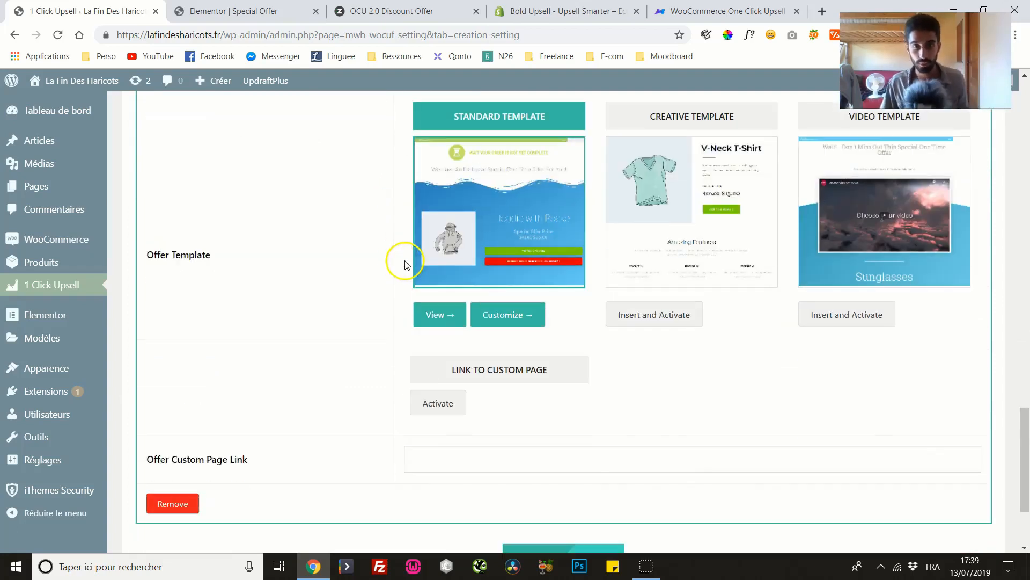
scroll(392, 259, up, 5)
scroll(380, 267, down, 7)
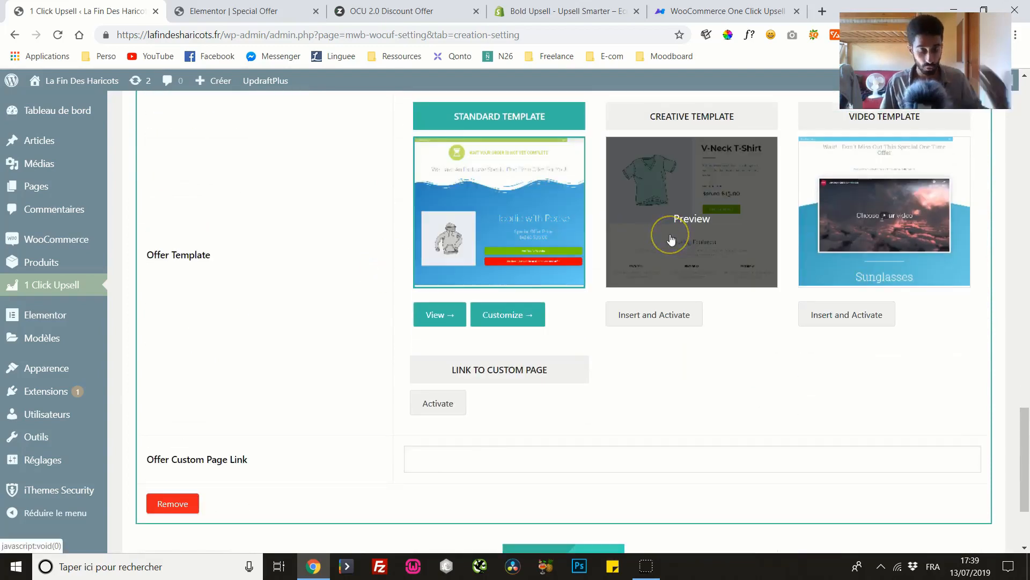
Check the available redirect choices after 'Buy Now' and 'No thanks' in Offer #1
drag(1022, 439, 1004, 204)
scroll(343, 254, down, 1)
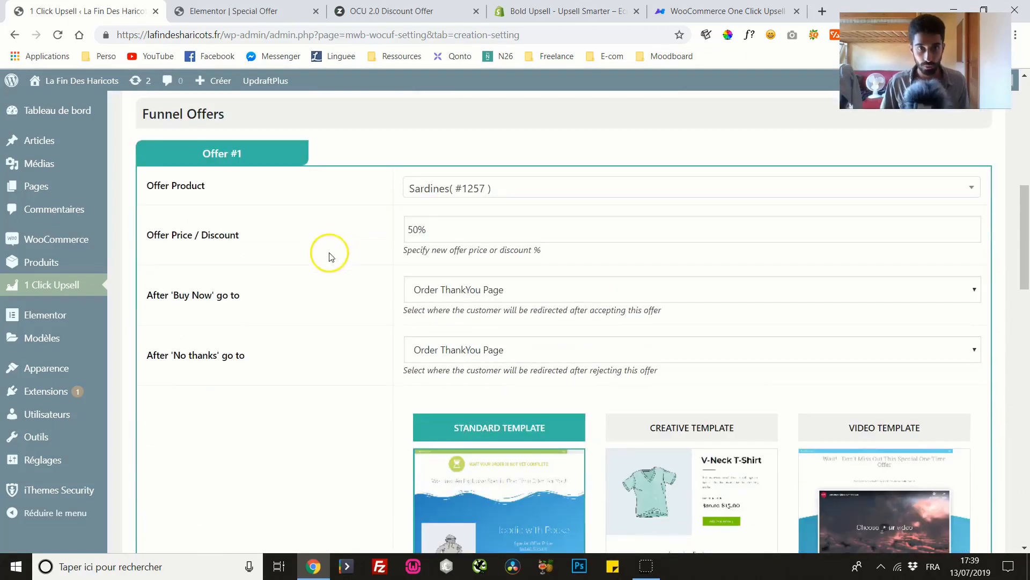
click(460, 348)
click(381, 326)
click(476, 292)
click(429, 350)
click(353, 348)
Save the funnel with its newly added second offer
drag(1023, 204, 1006, 429)
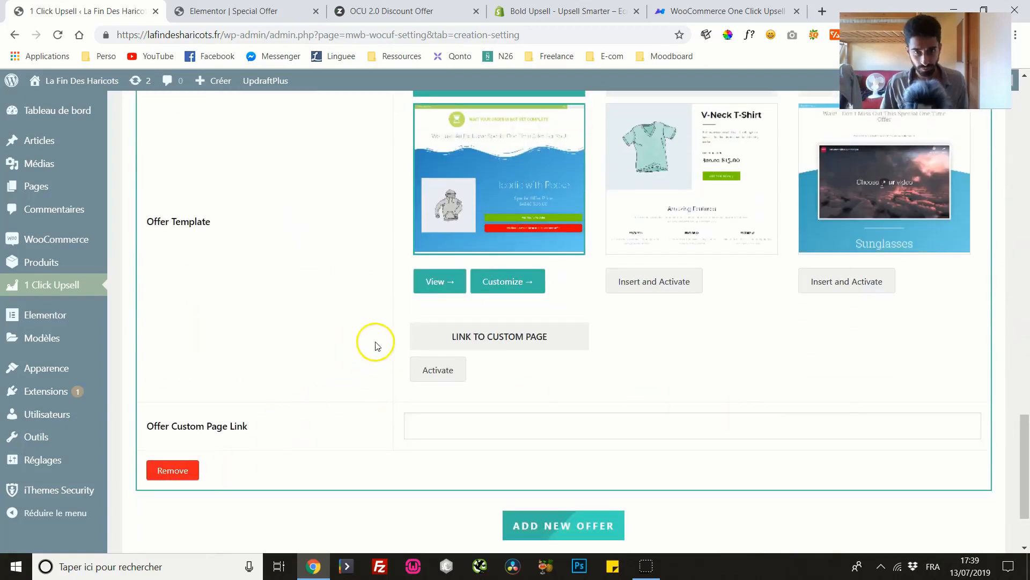
scroll(376, 344, down, 1)
click(178, 507)
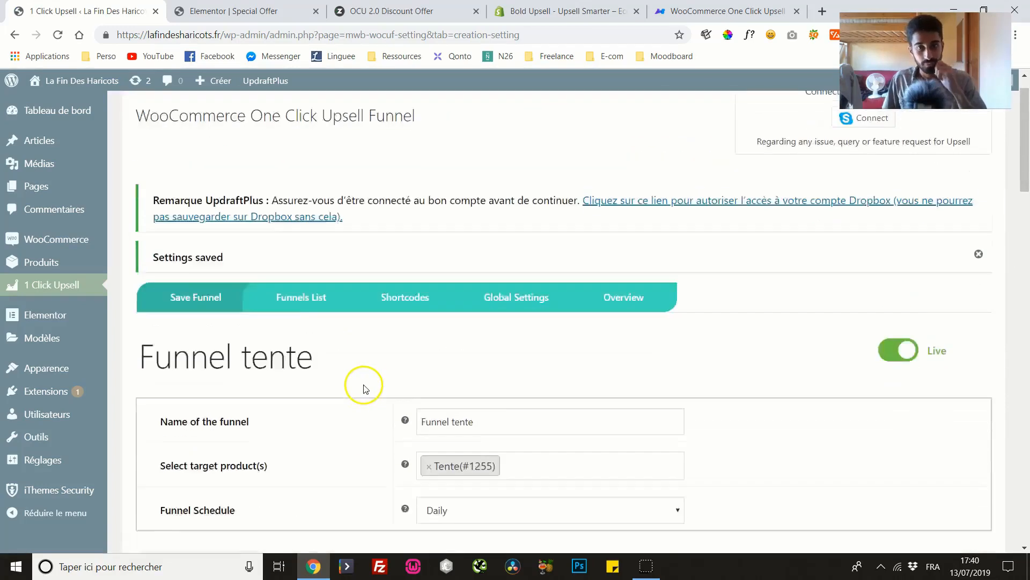
Set Offer #1's redirect after 'No thanks' to Offer #2
scroll(364, 385, down, 7)
scroll(364, 384, down, 1)
click(452, 370)
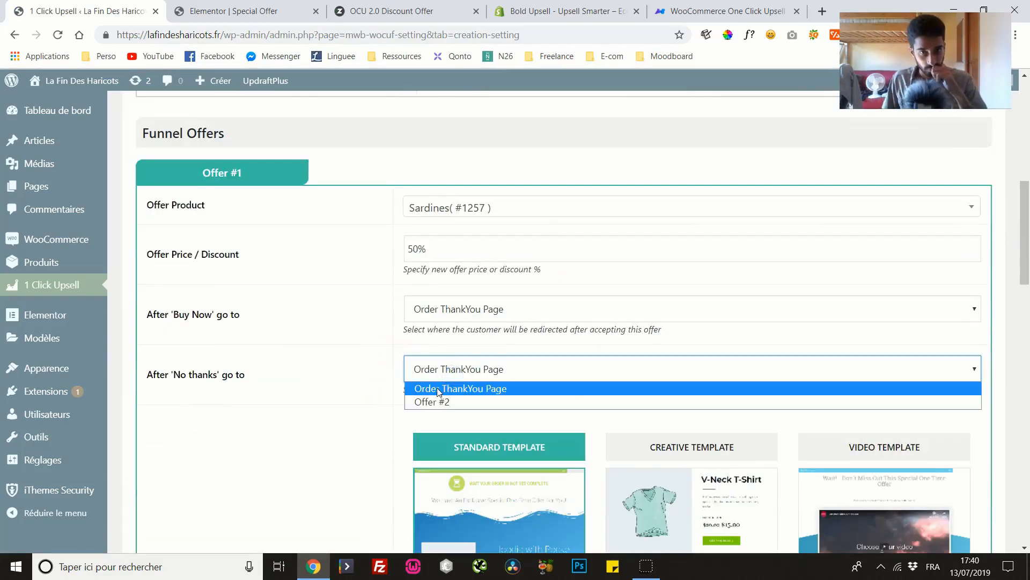
scroll(306, 320, down, 1)
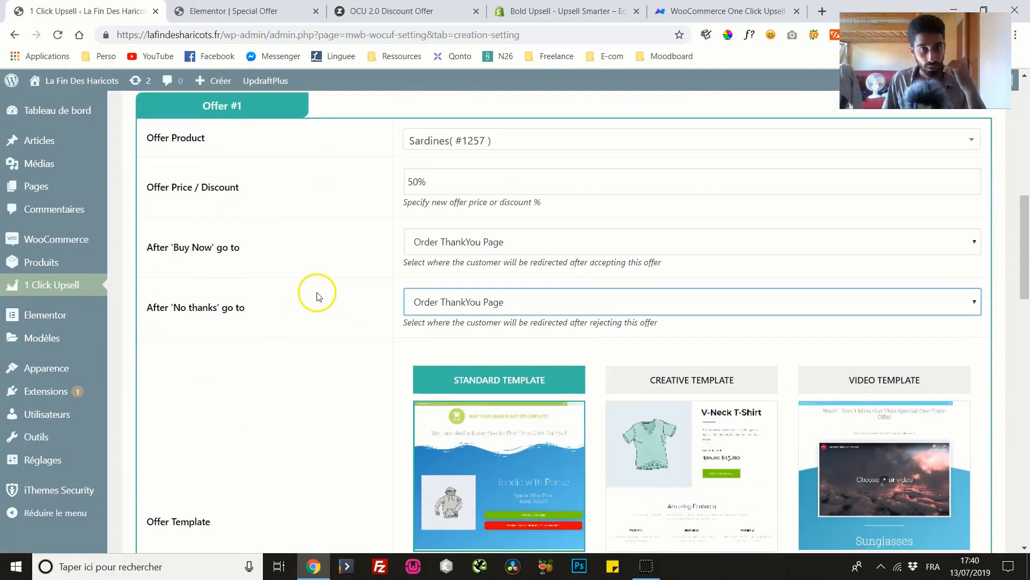
click(449, 303)
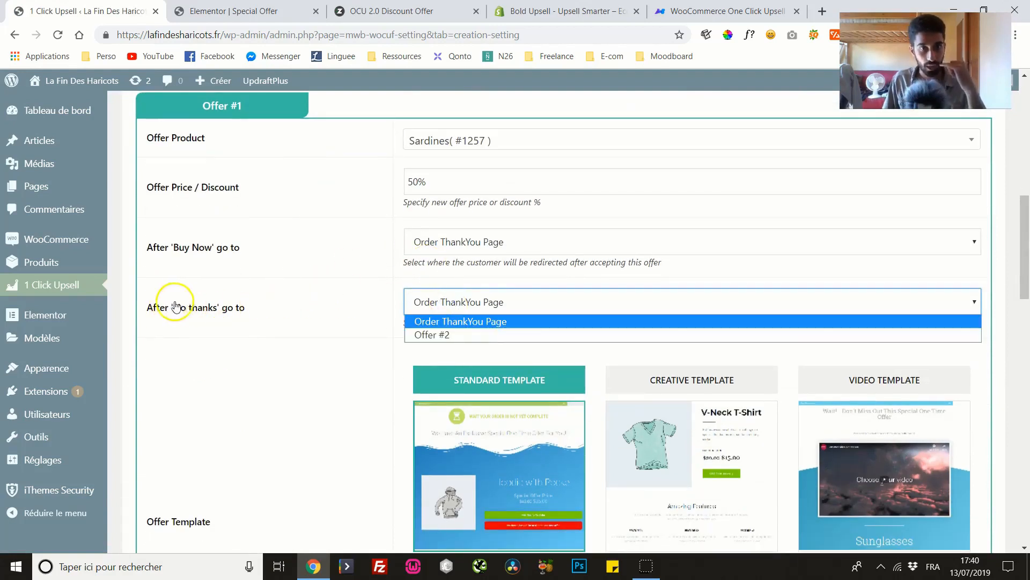
click(428, 335)
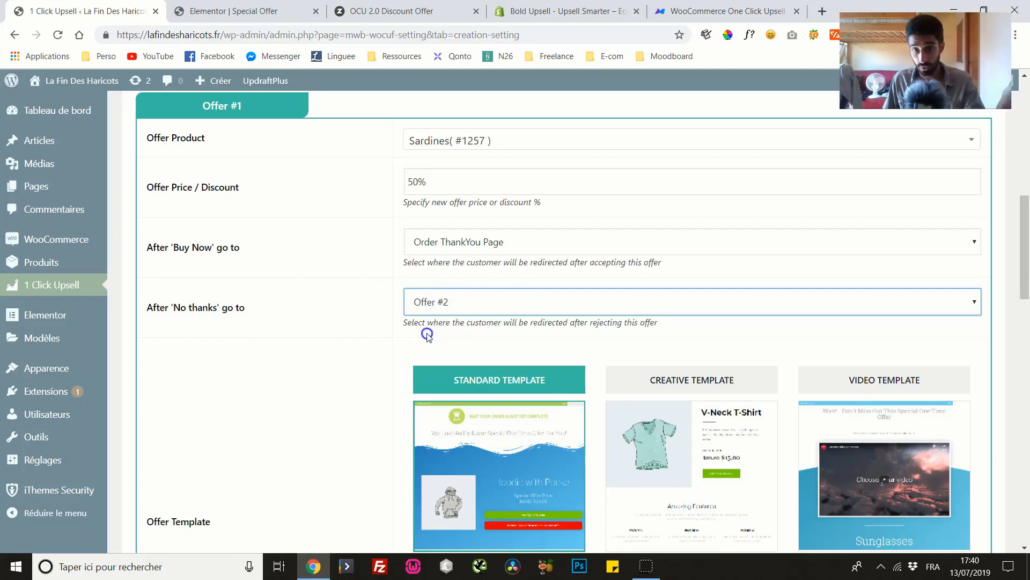
Save the funnel with the new redirect for rejecting Offer #1
scroll(338, 320, down, 1)
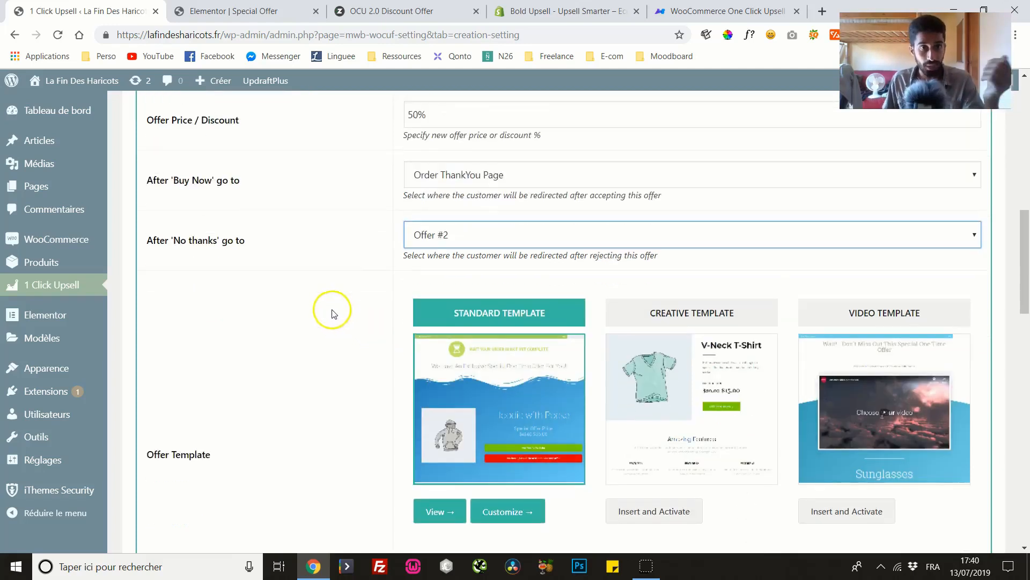
drag(1022, 261, 1012, 467)
scroll(398, 442, down, 2)
click(198, 463)
scroll(316, 476, up, 2)
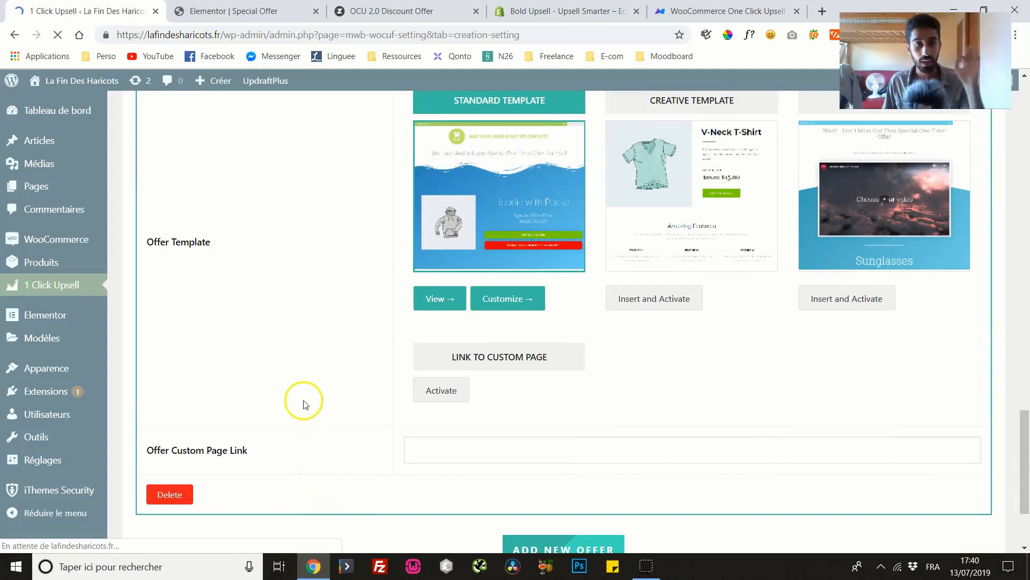